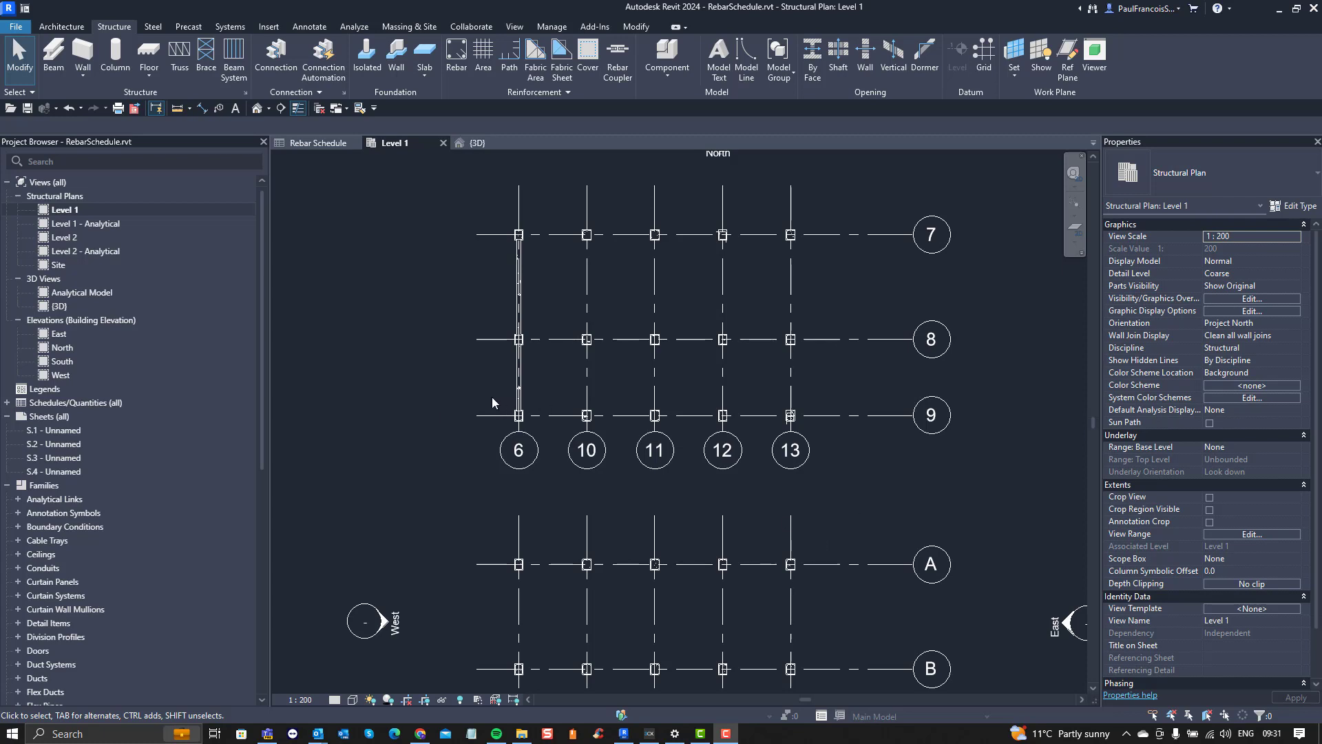
# Step: Examine the columns at grids 6 and 10 on gridline 7 of the Level 1 plan and their stirrups
pyautogui.scroll(-3, 460, 406)
pyautogui.scroll(1, 461, 406)
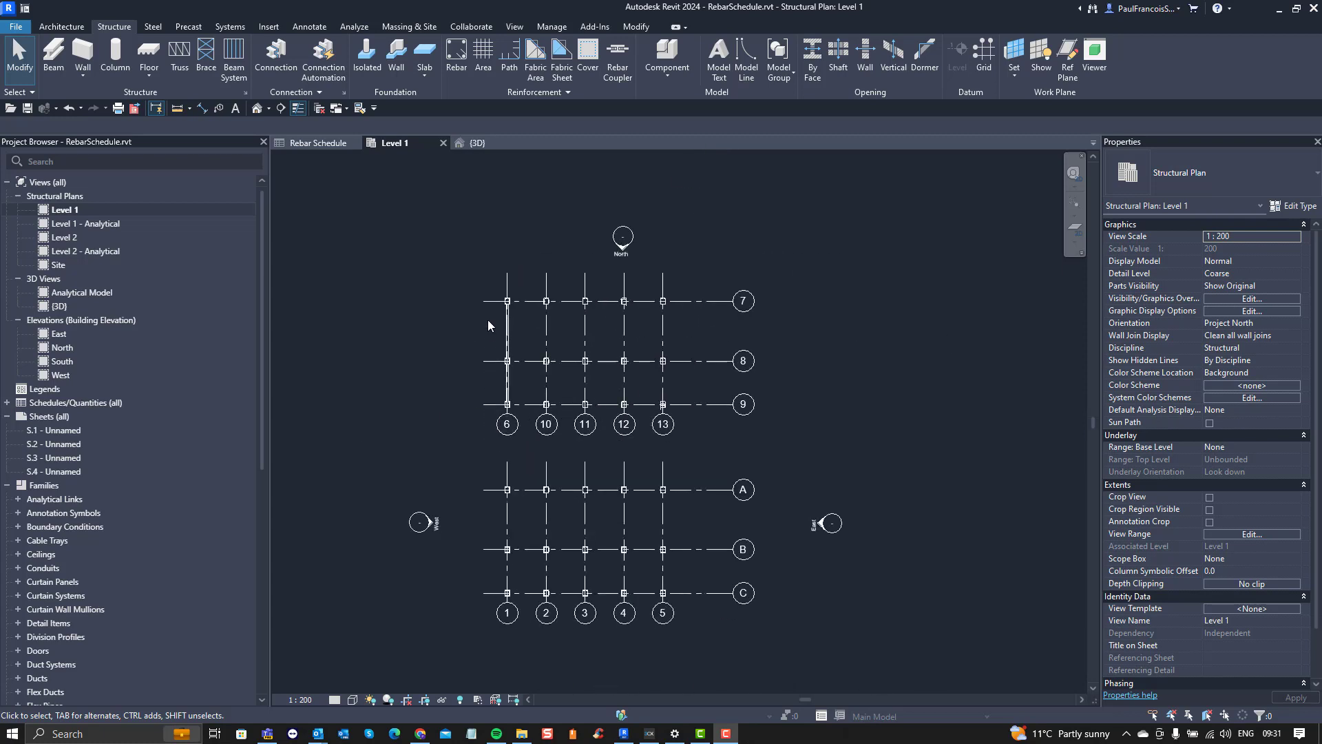
pyautogui.scroll(6, 488, 320)
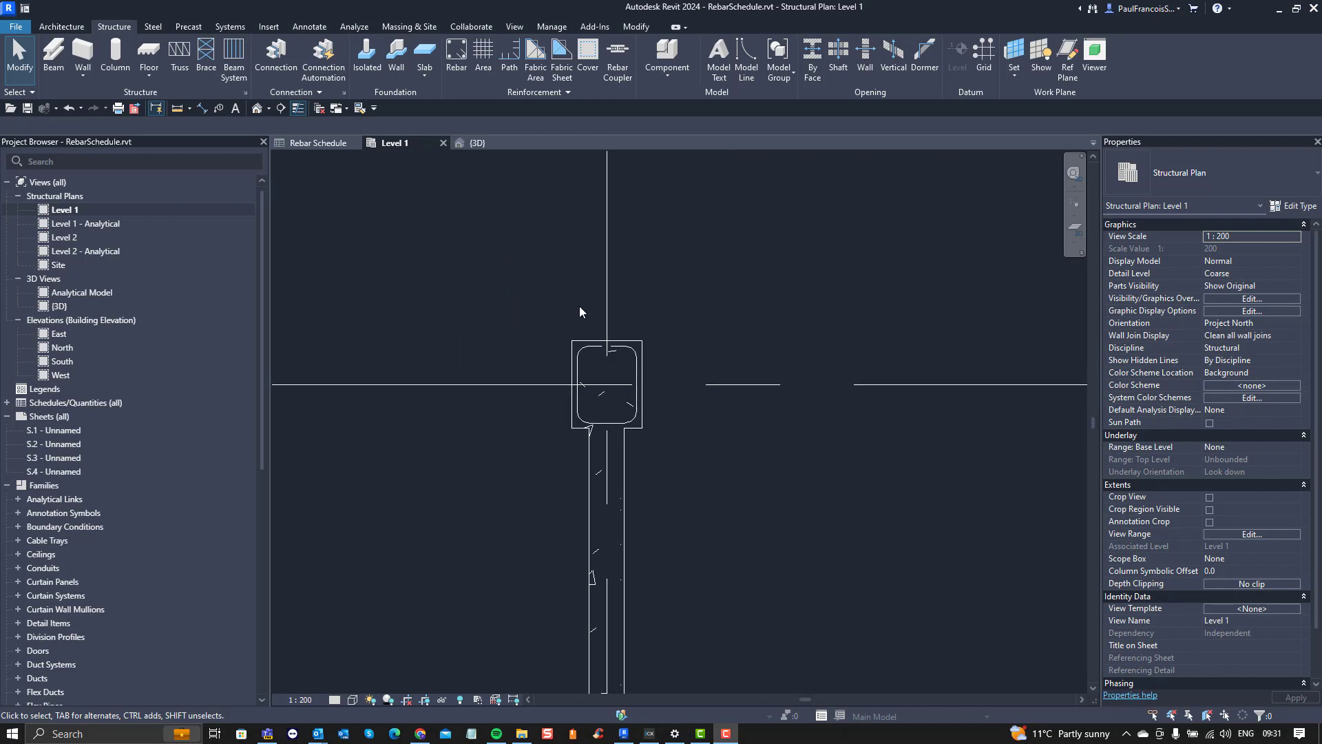
pyautogui.scroll(3, 596, 342)
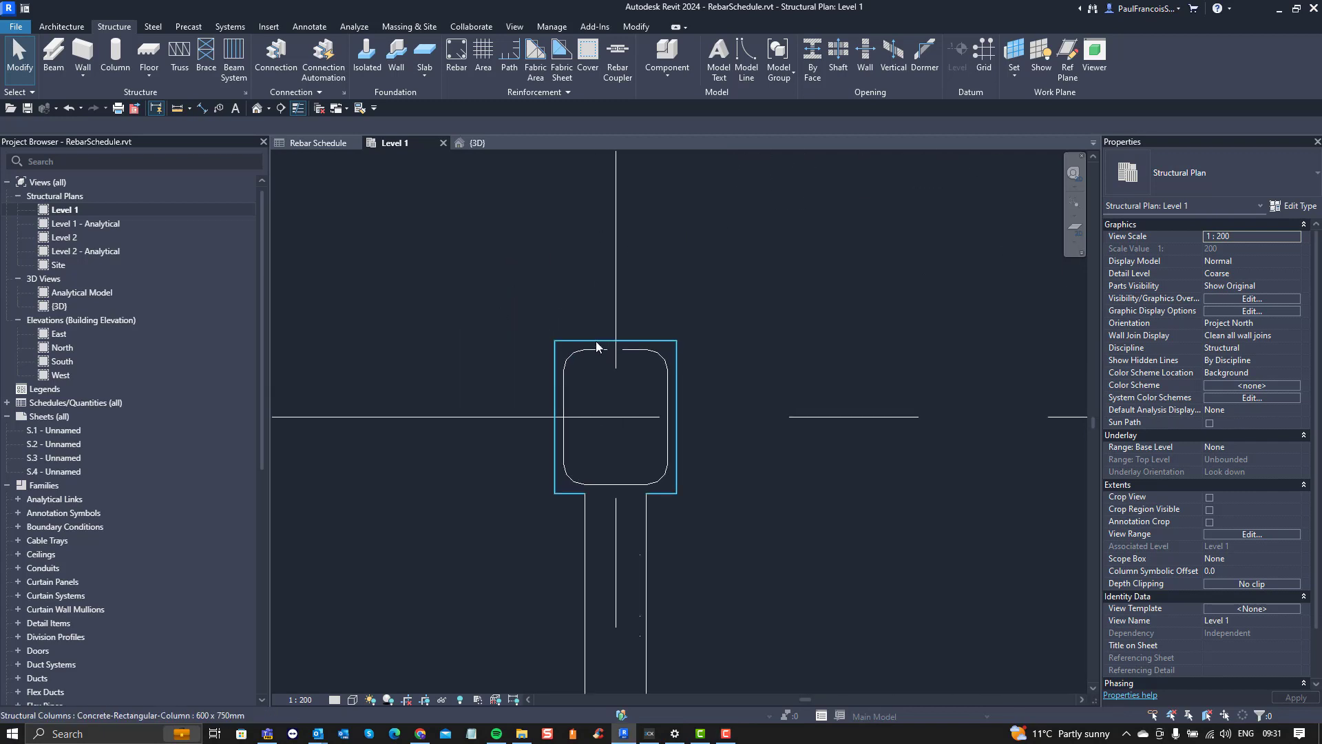
pyautogui.scroll(-2, 571, 347)
pyautogui.moveTo(812, 414); pyautogui.dragTo(345, 421, button='middle')
pyautogui.scroll(-2, 509, 407)
pyautogui.scroll(6, 712, 396)
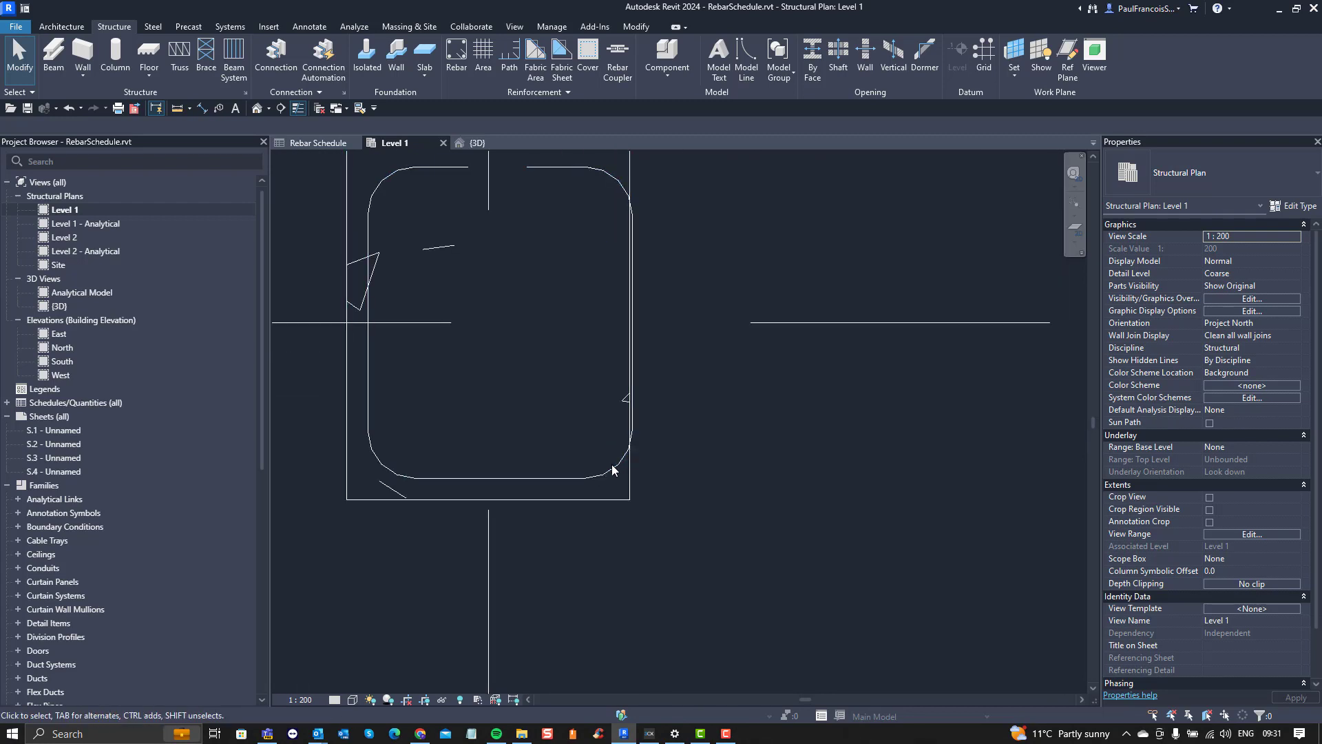
# Step: Narrow the stirrup in the grid 10 column on gridline 7 to about 500 mm so it fits inside the column
pyautogui.click(613, 464)
pyautogui.scroll(-2, 610, 458)
pyautogui.moveTo(516, 312); pyautogui.dragTo(560, 355, button='middle')
pyautogui.scroll(1, 560, 355)
pyautogui.scroll(4, 560, 355)
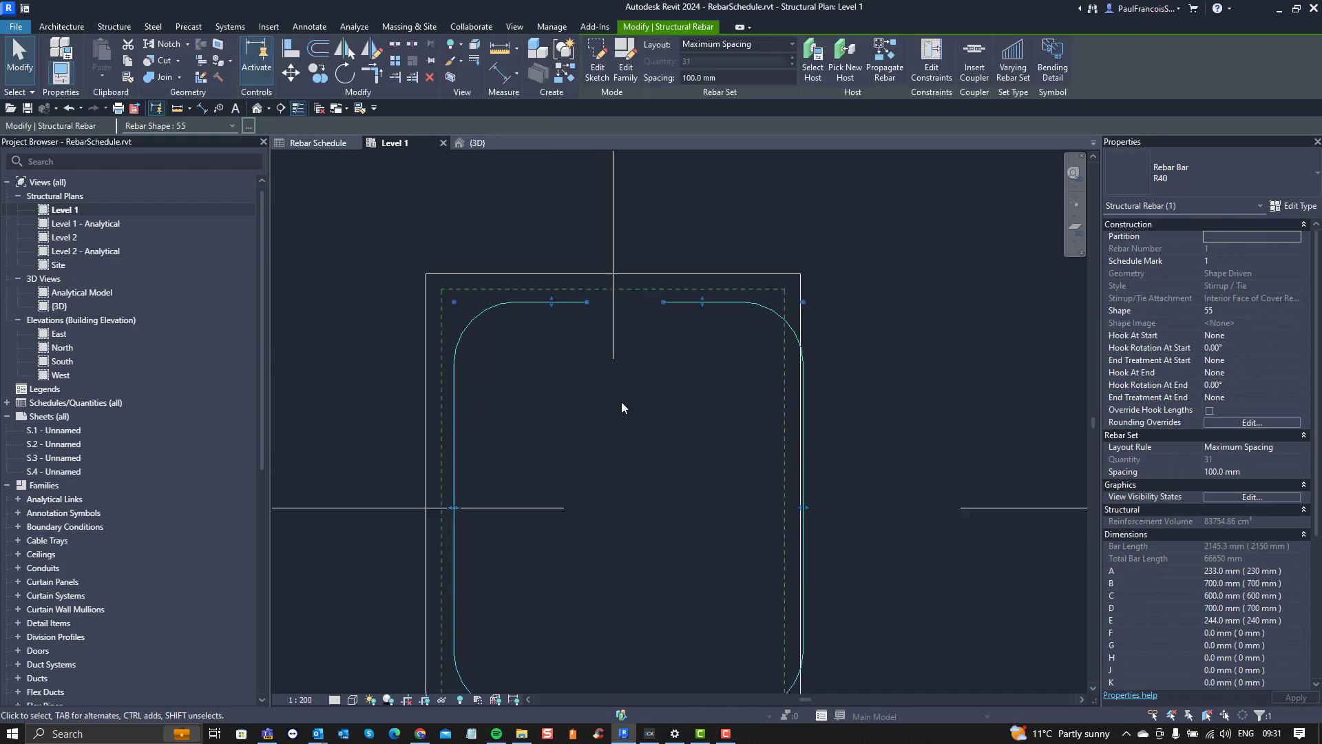
pyautogui.moveTo(751, 418); pyautogui.dragTo(830, 385, button='middle')
pyautogui.moveTo(883, 475); pyautogui.dragTo(814, 462)
pyautogui.scroll(-5, 767, 456)
pyautogui.moveTo(767, 456); pyautogui.dragTo(569, 433, button='middle')
pyautogui.scroll(2, 572, 430)
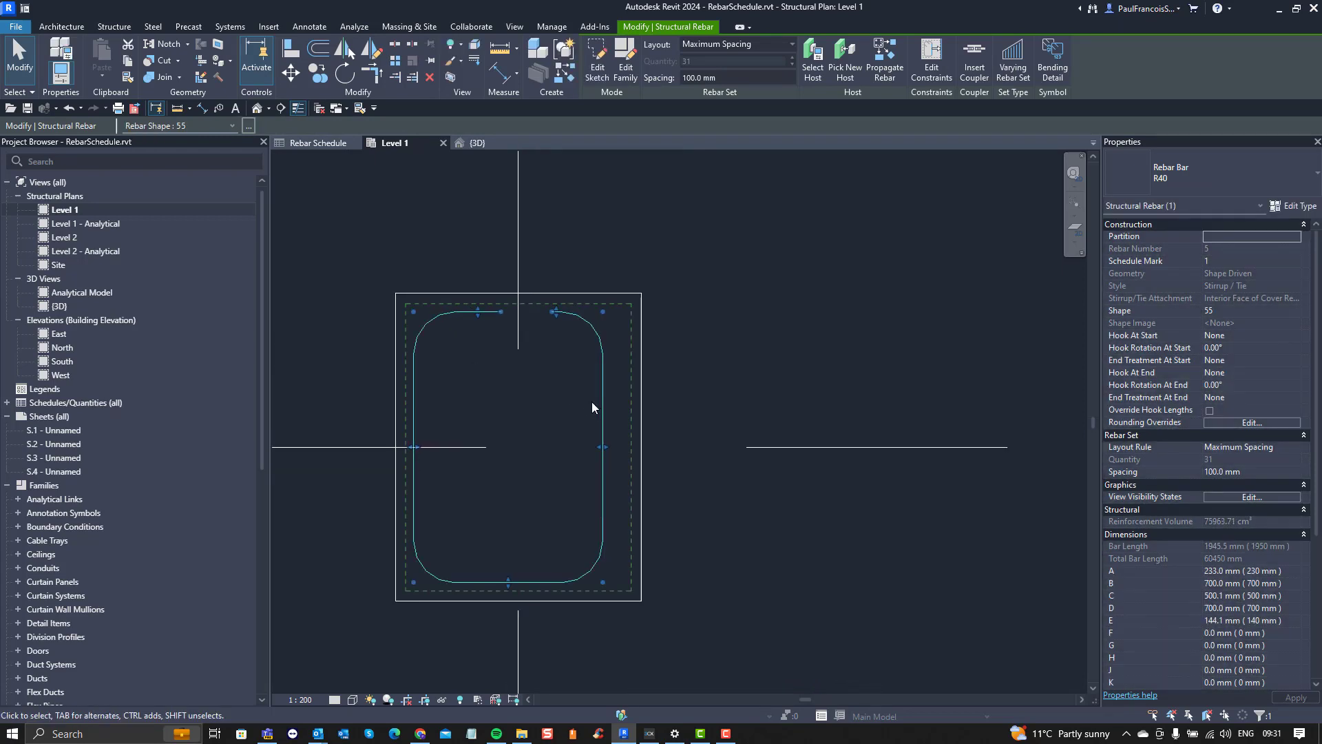
# Step: Change the selected stirrup to rebar shape 72 and widen it to about 550 mm
pyautogui.click(249, 126)
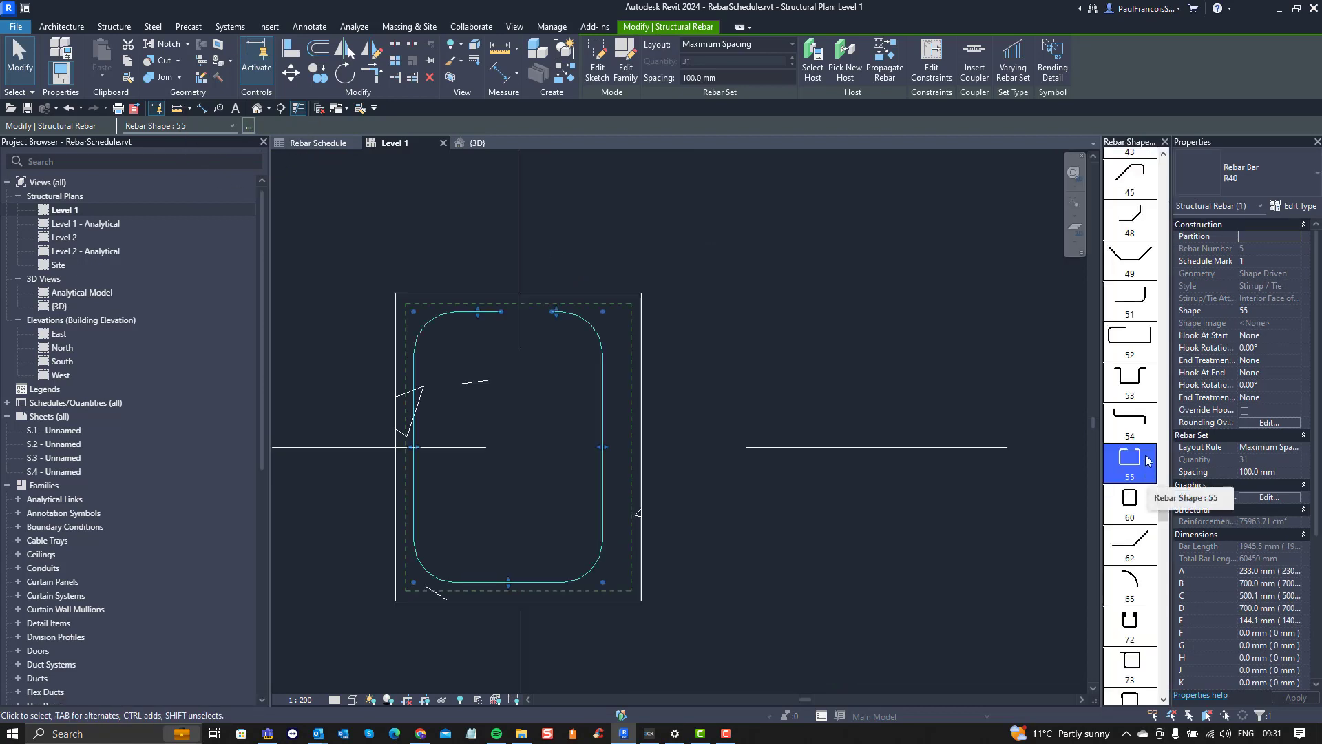
pyautogui.scroll(-1, 1135, 485)
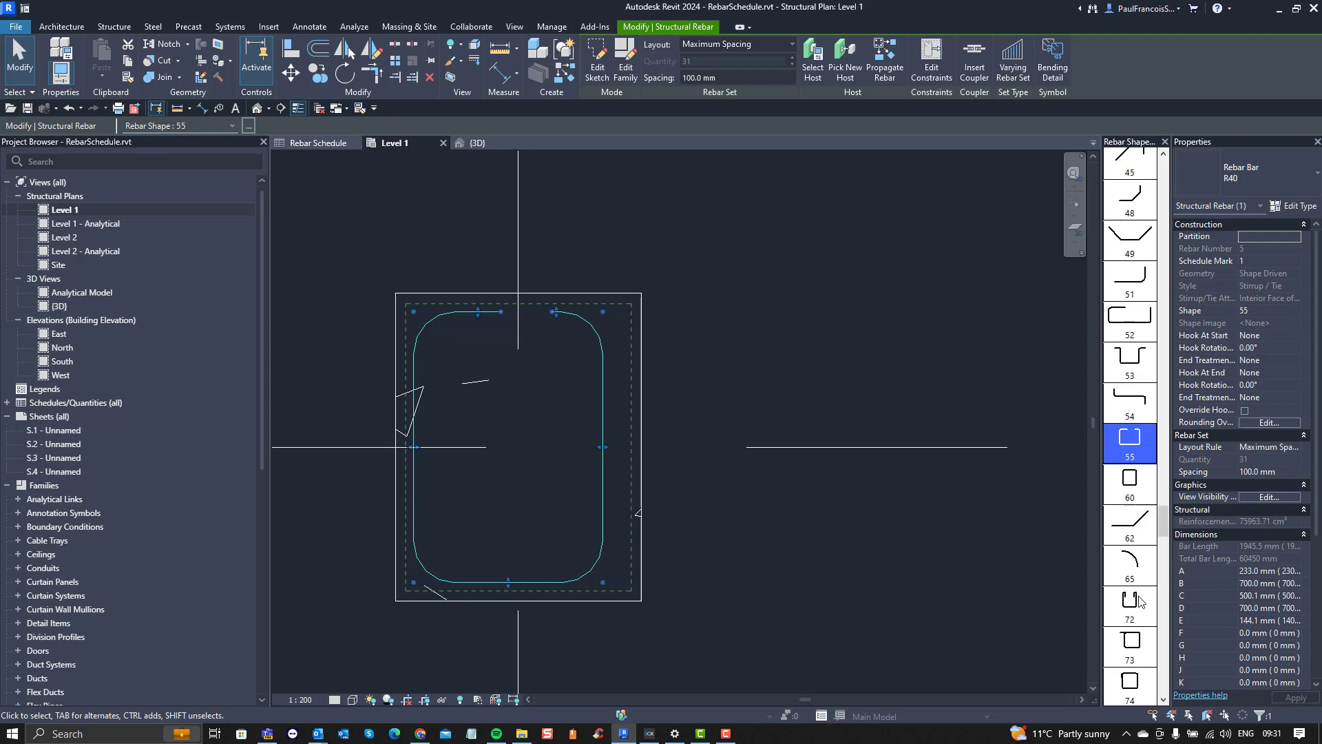
pyautogui.click(1136, 617)
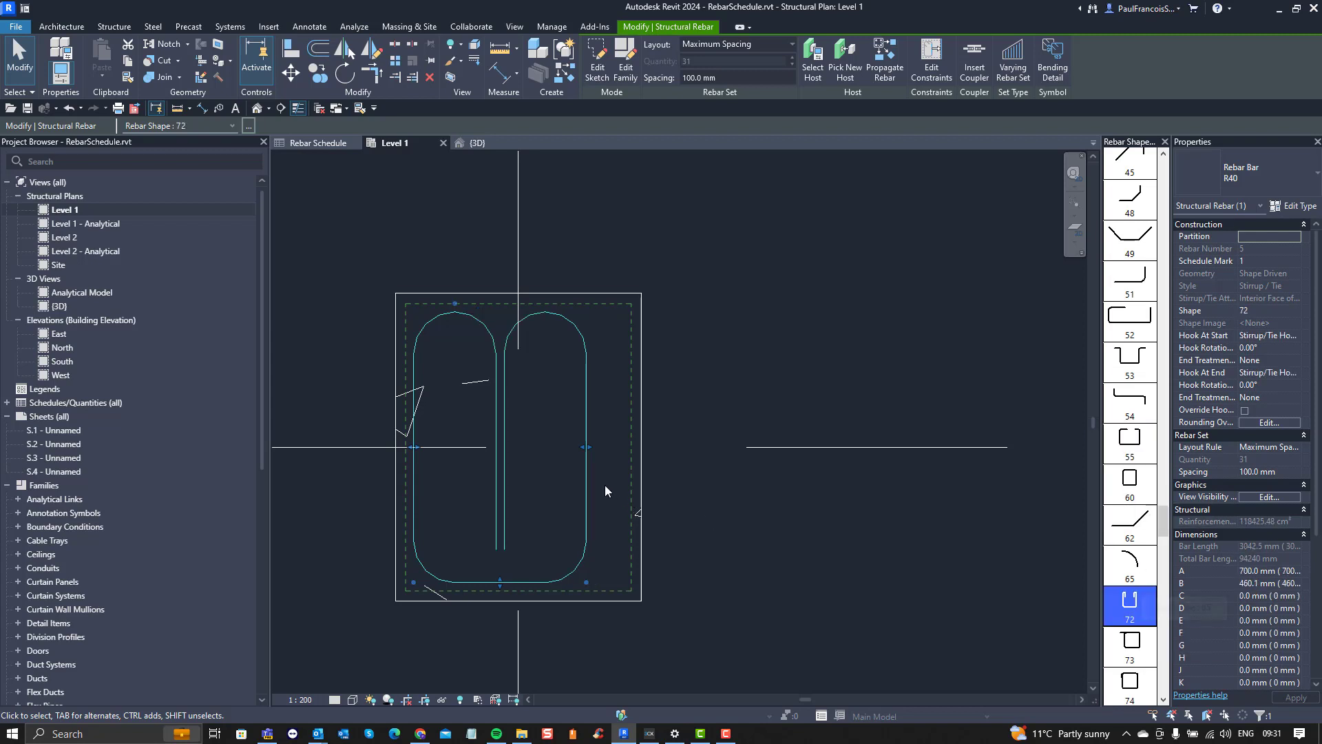
pyautogui.moveTo(589, 448); pyautogui.dragTo(629, 446)
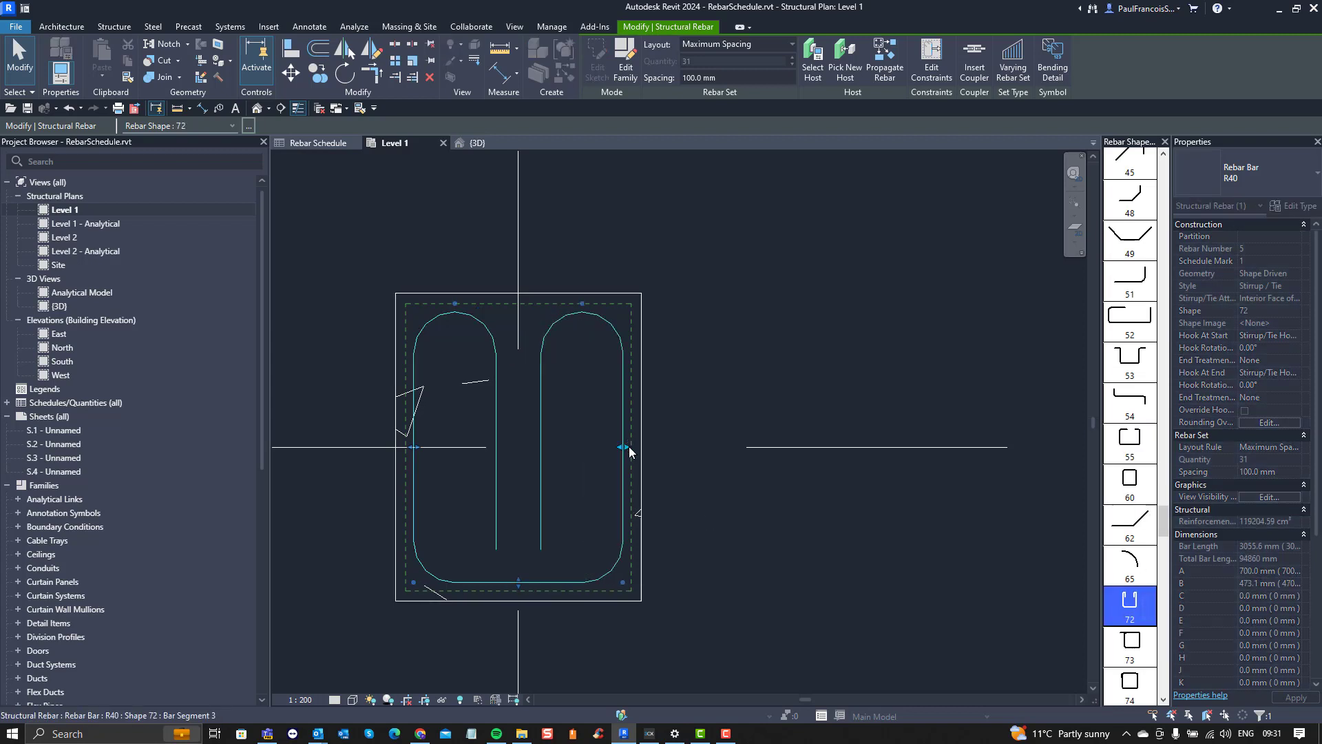
pyautogui.click(690, 370)
pyautogui.scroll(-2, 563, 324)
pyautogui.scroll(2, 437, 353)
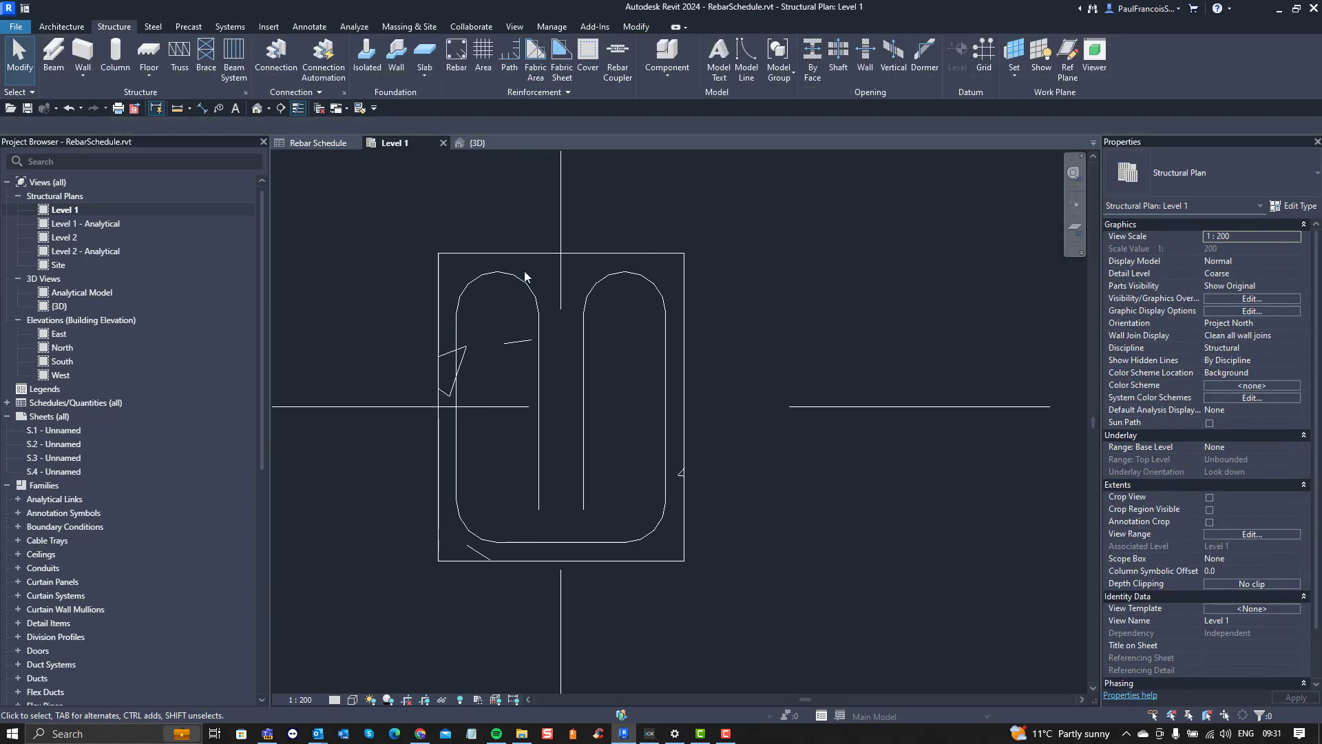
# Step: Set the detail level of the Level 1 plan to Fine
pyautogui.click(520, 275)
pyautogui.scroll(1, 515, 272)
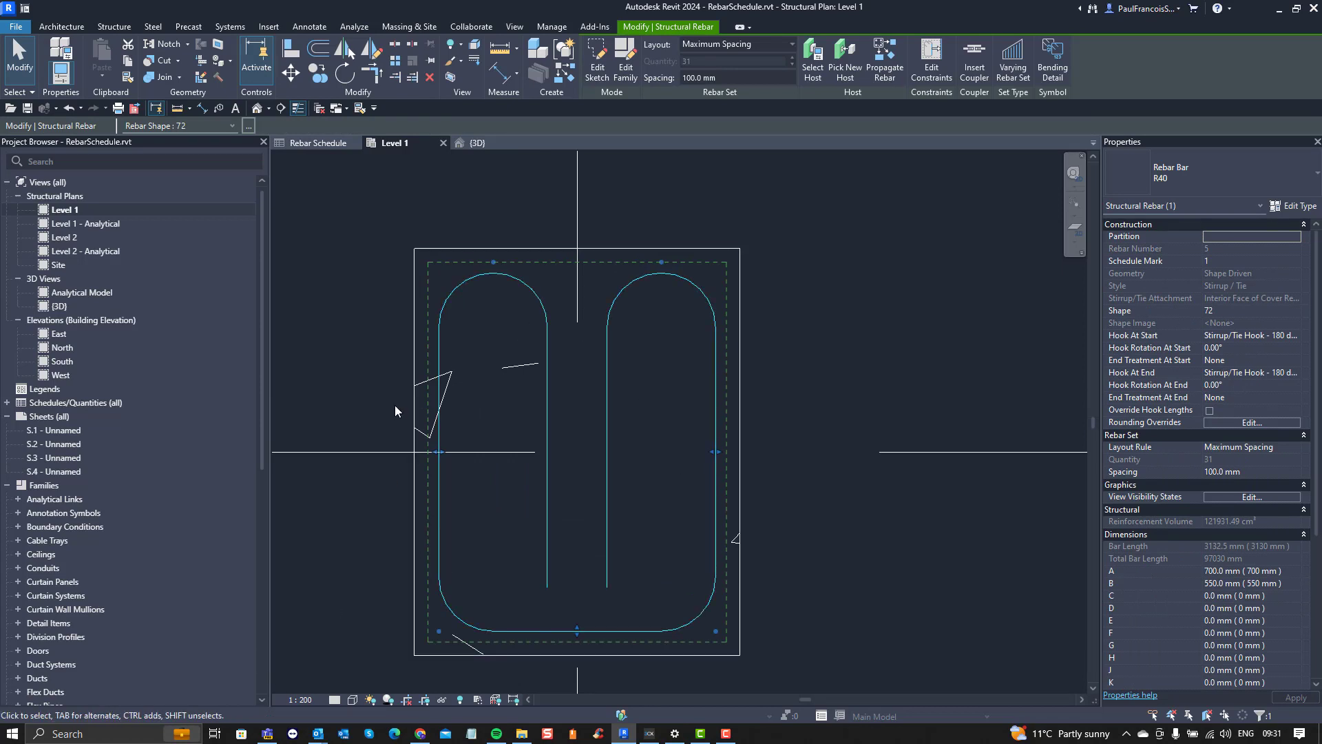
pyautogui.click(334, 699)
pyautogui.click(348, 680)
pyautogui.press('Escape')
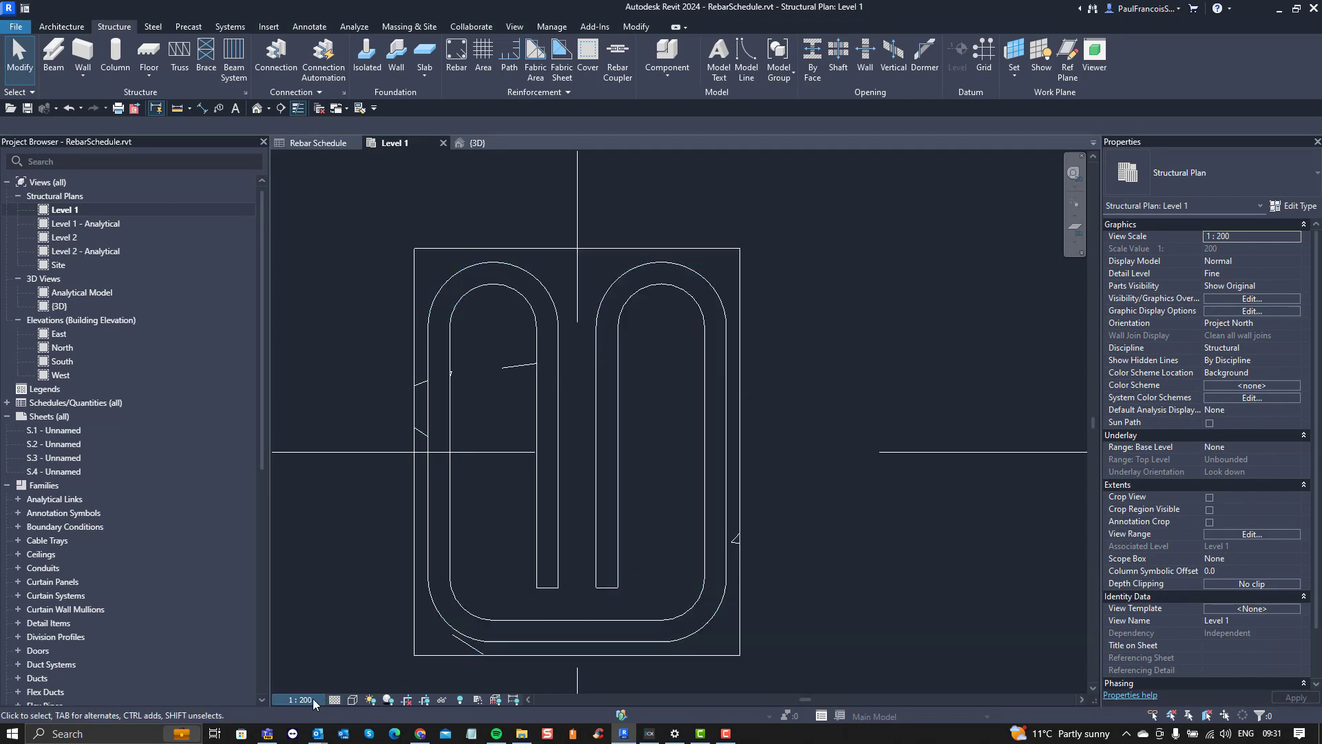
# Step: Narrow the shape 55 stirrup in the grid 11 column on gridline 7 to about 510 mm
pyautogui.scroll(-3, 502, 414)
pyautogui.moveTo(597, 472); pyautogui.dragTo(439, 463, button='middle')
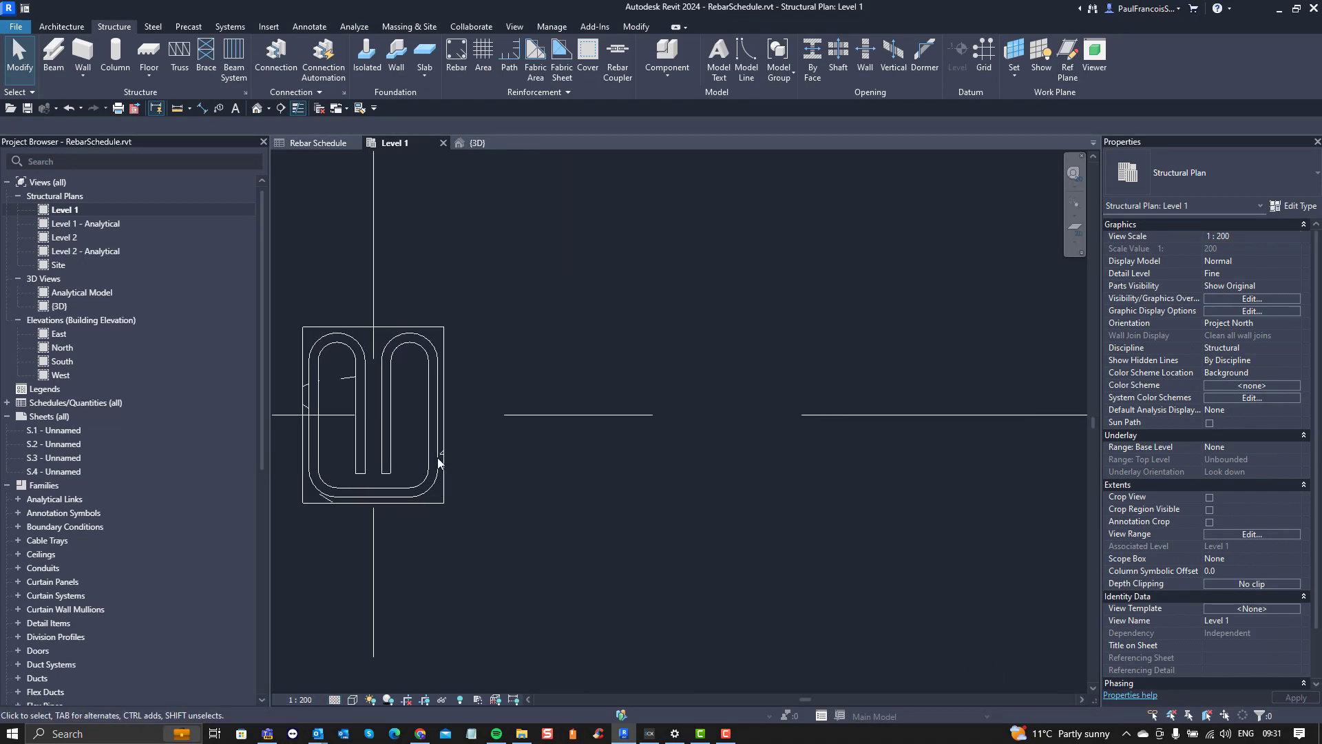
pyautogui.scroll(-4, 472, 461)
pyautogui.moveTo(869, 478); pyautogui.dragTo(664, 452, button='middle')
pyautogui.scroll(-1, 634, 433)
pyautogui.scroll(4, 626, 424)
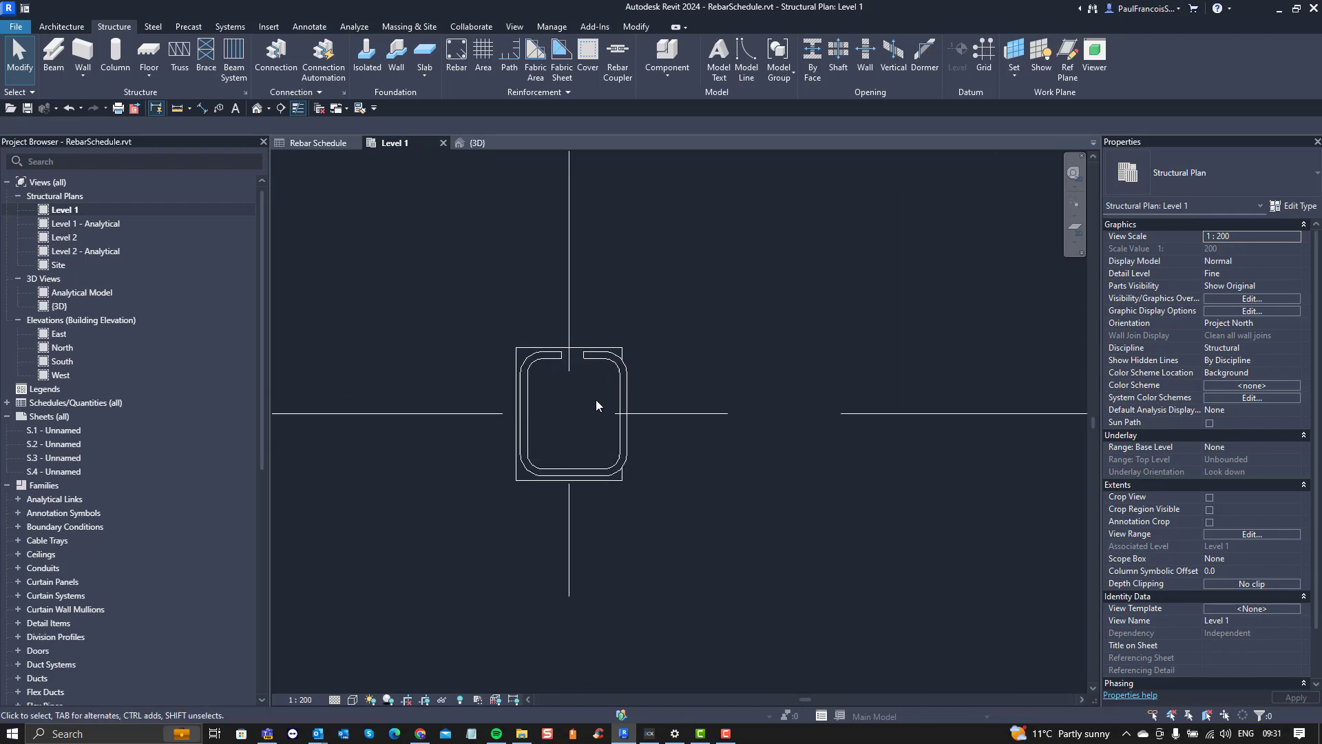
pyautogui.scroll(3, 602, 406)
pyautogui.click(634, 419)
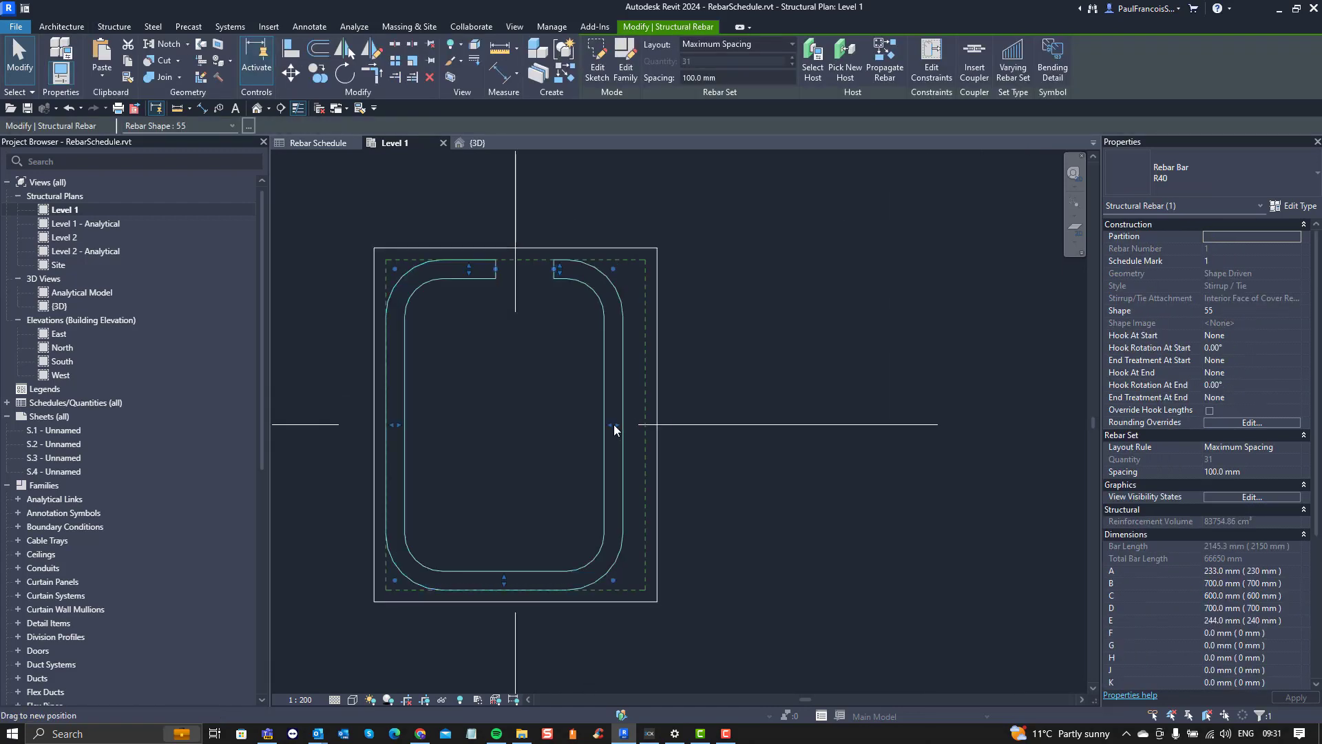
pyautogui.moveTo(614, 424); pyautogui.dragTo(618, 424)
pyautogui.scroll(-3, 673, 460)
pyautogui.moveTo(655, 461); pyautogui.dragTo(436, 449, button='middle')
pyautogui.scroll(-2, 436, 450)
pyautogui.click(663, 452)
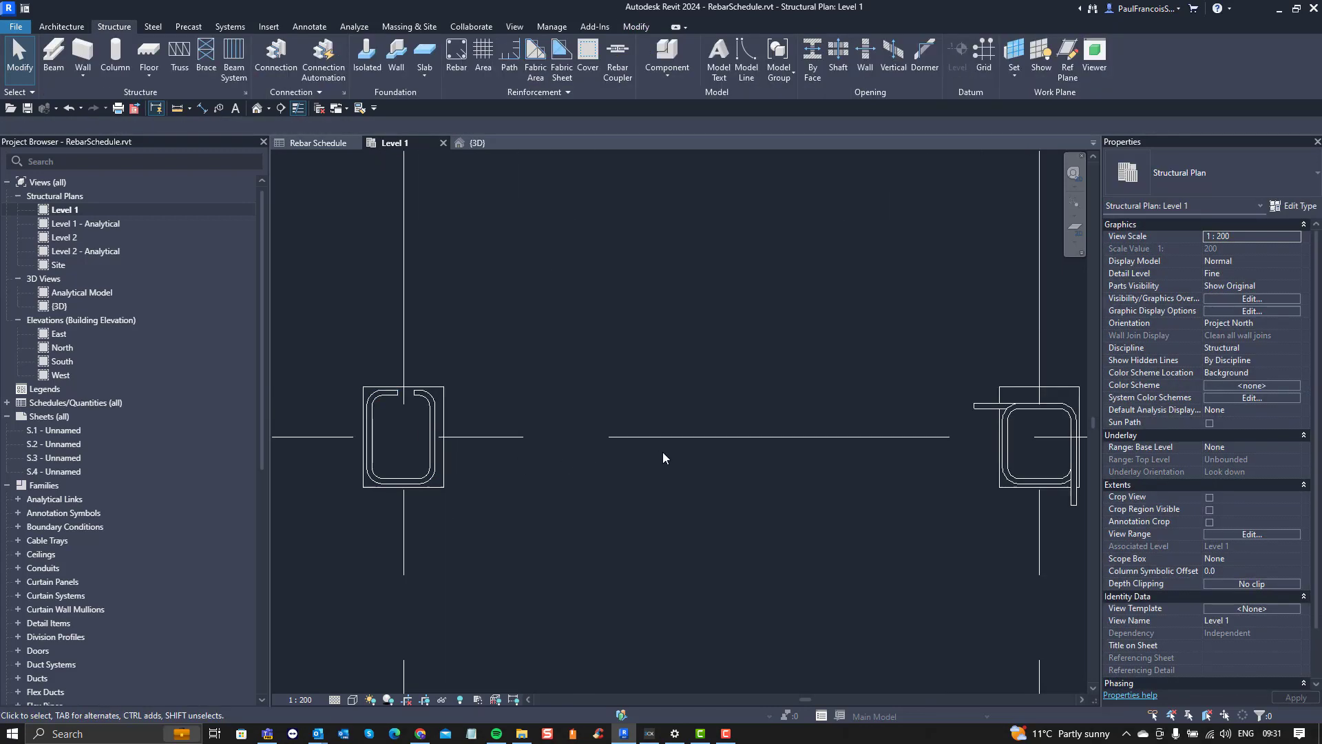
# Step: Lengthen the shape 60 stirrup in the grid 12 column on gridline 7 to about 700 mm towards the column's upper face
pyautogui.scroll(-3, 569, 466)
pyautogui.scroll(7, 722, 428)
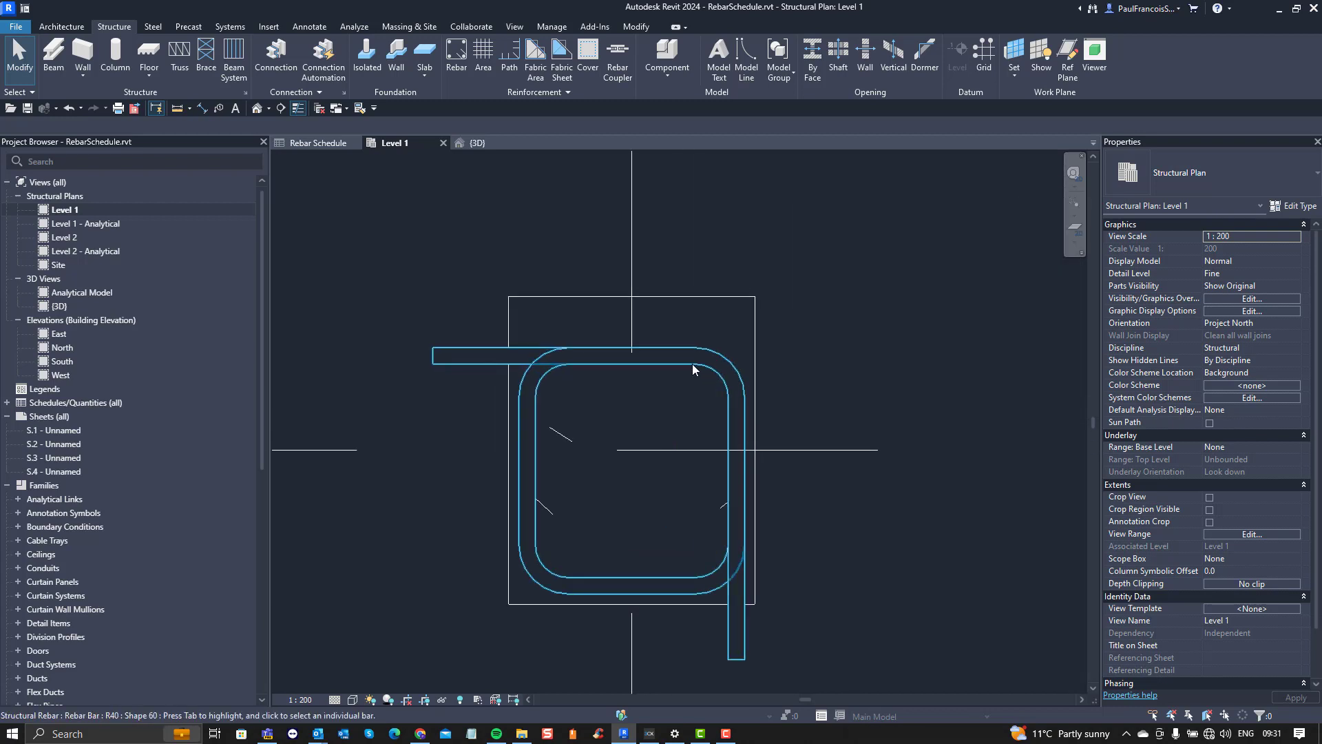
pyautogui.click(693, 364)
pyautogui.moveTo(630, 349); pyautogui.dragTo(634, 315)
pyautogui.click(800, 472)
# Step: Examine the remaining reinforced columns on gridlines 7 to 9 of the Level 1 plan
pyautogui.scroll(-3, 708, 518)
pyautogui.moveTo(630, 526); pyautogui.dragTo(395, 501, button='middle')
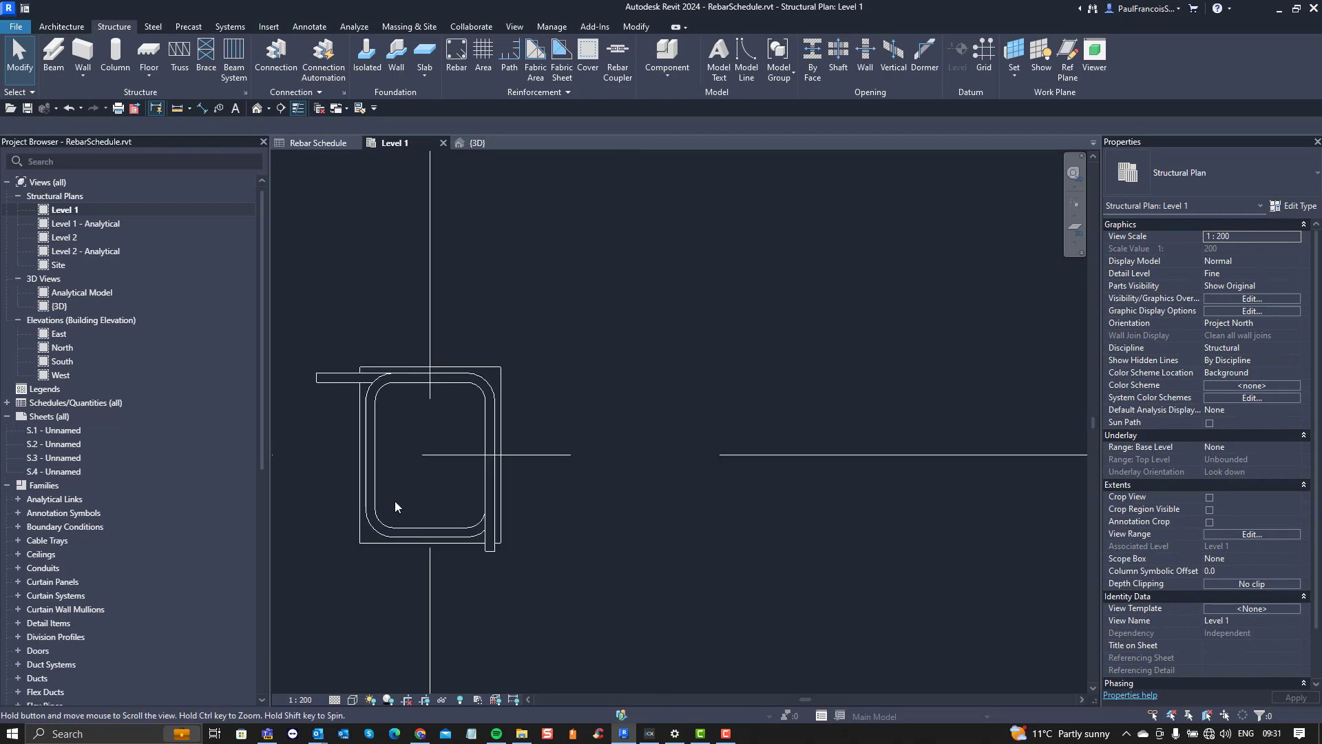
pyautogui.scroll(-3, 434, 503)
pyautogui.scroll(-2, 855, 546)
pyautogui.moveTo(861, 545); pyautogui.dragTo(537, 491, button='middle')
pyautogui.scroll(-4, 569, 489)
pyautogui.moveTo(613, 525); pyautogui.dragTo(669, 343, button='middle')
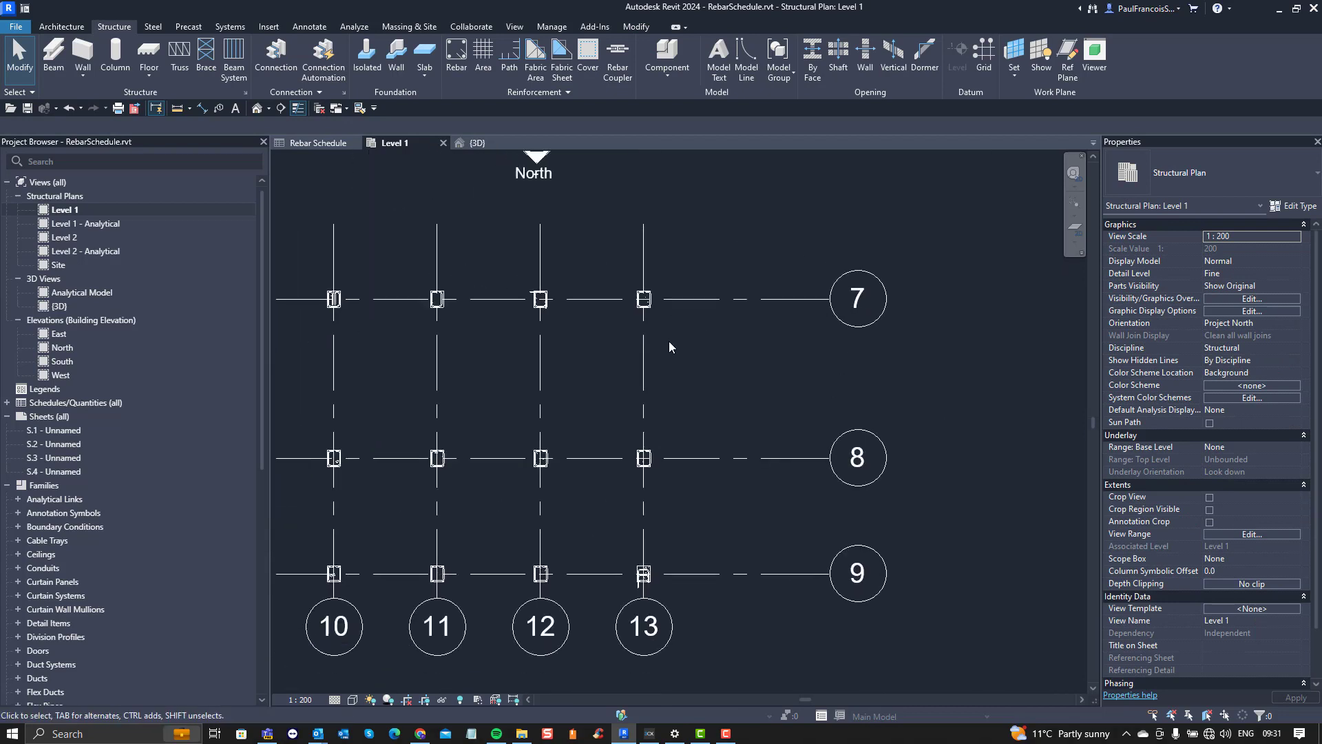
pyautogui.scroll(-2, 650, 481)
pyautogui.moveTo(649, 482); pyautogui.dragTo(736, 484, button='middle')
pyautogui.scroll(4, 516, 495)
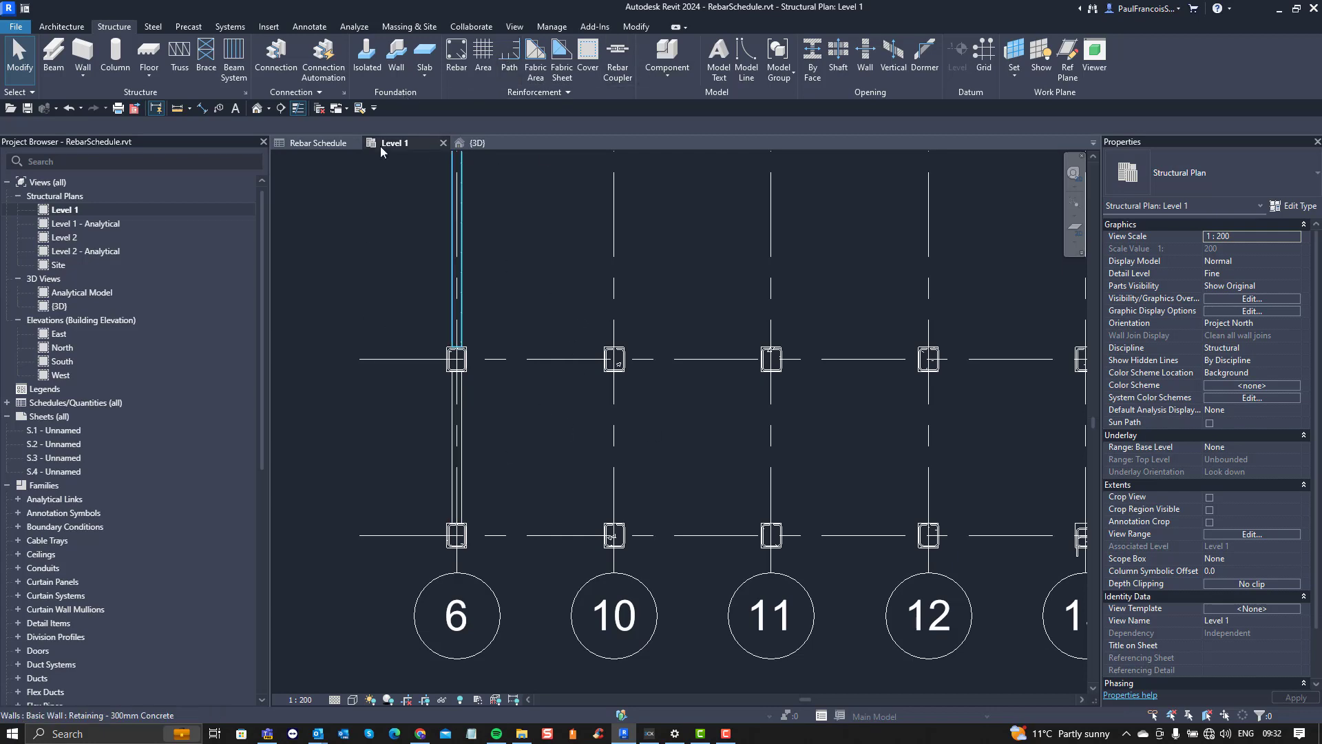
# Step: Open the field settings of the Rebar Schedule and select the scheduled field A
pyautogui.click(317, 143)
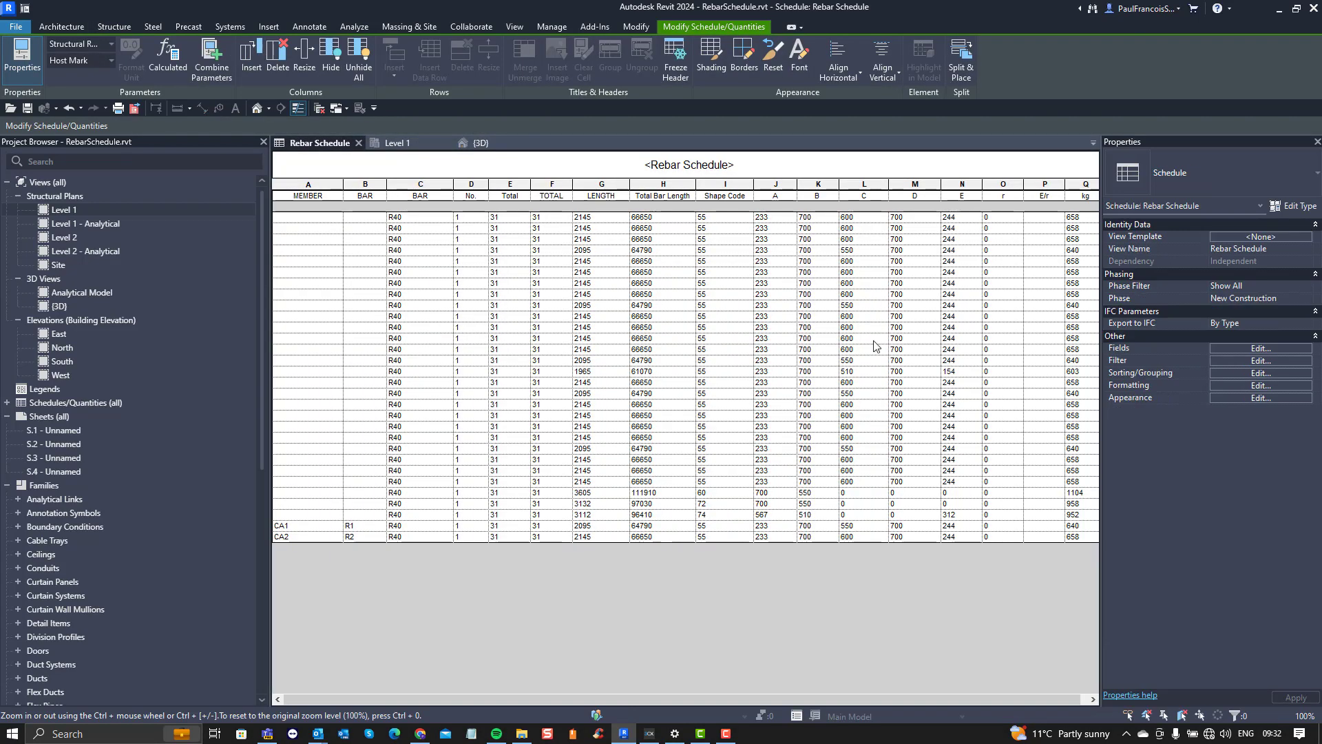
pyautogui.click(1243, 348)
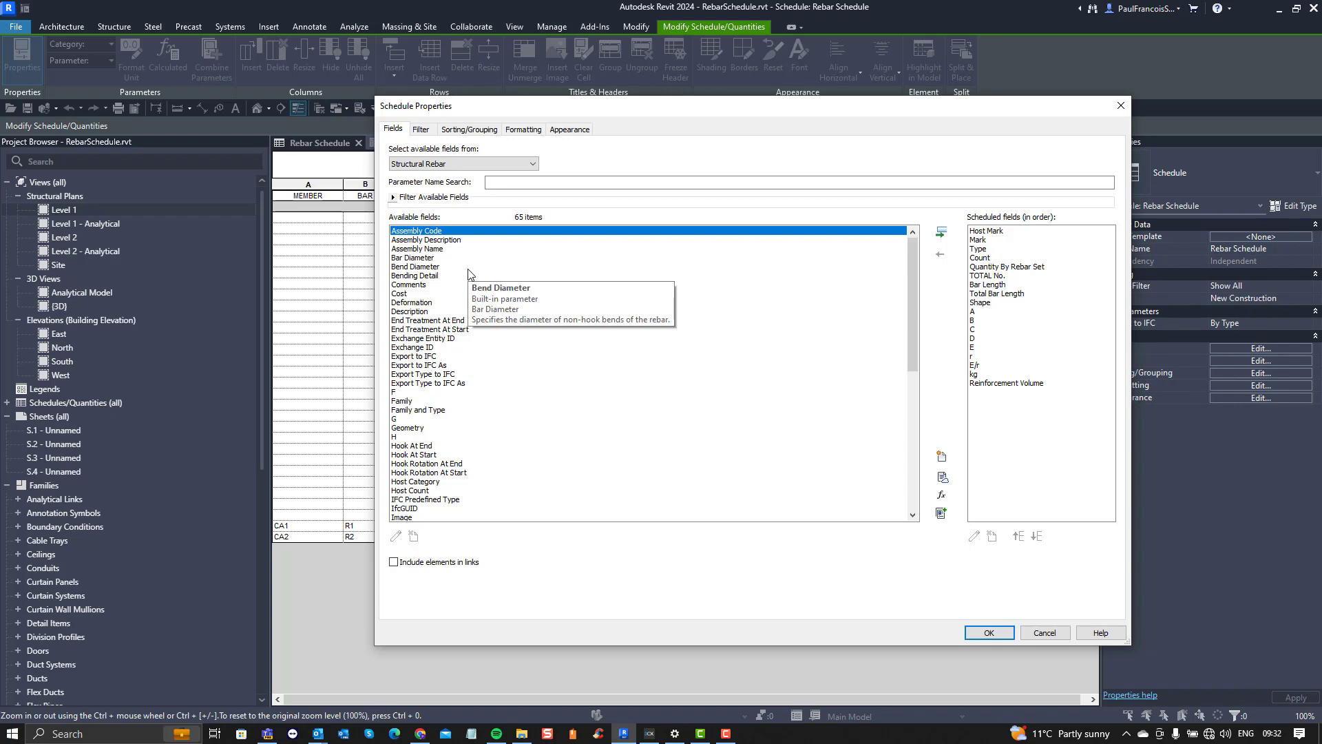
pyautogui.click(974, 312)
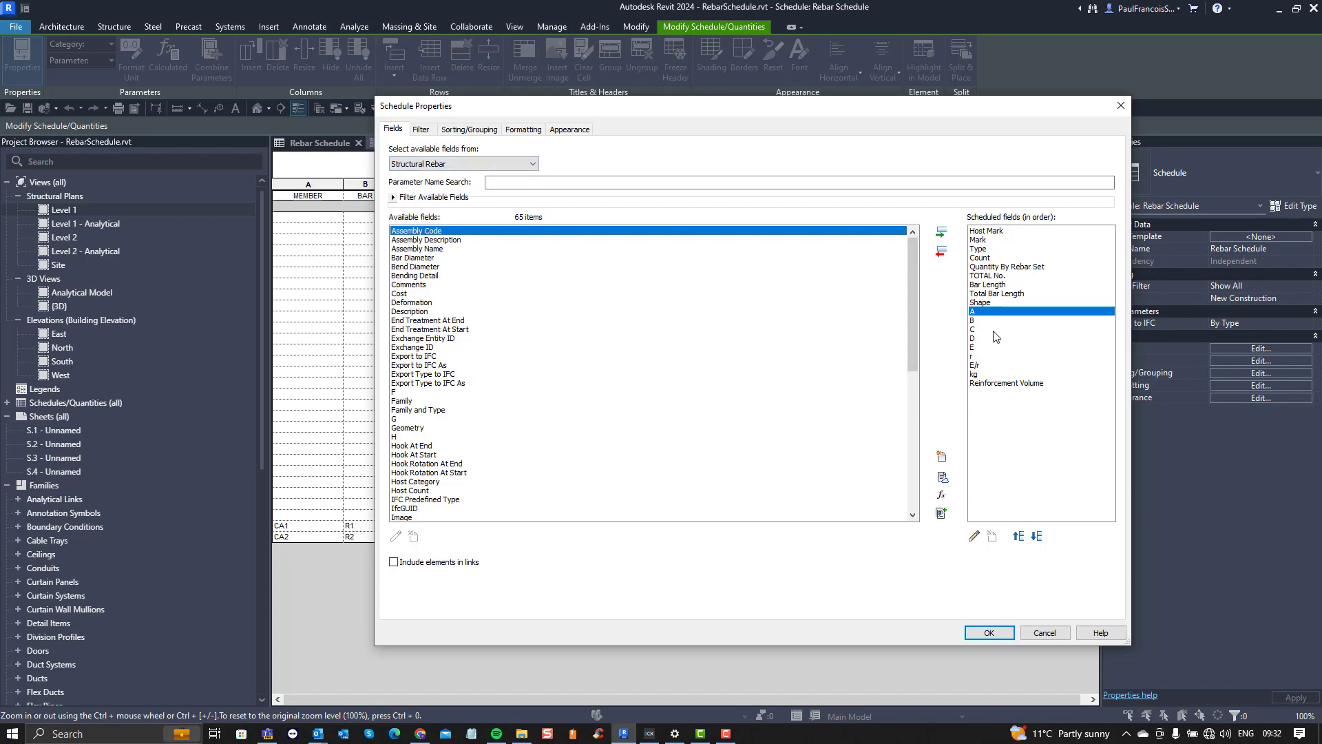
# Step: Review the scheduled fields Host Mark, Mark, Type, Count, Quantity By Rebar Set and TOTAL No
pyautogui.click(988, 233)
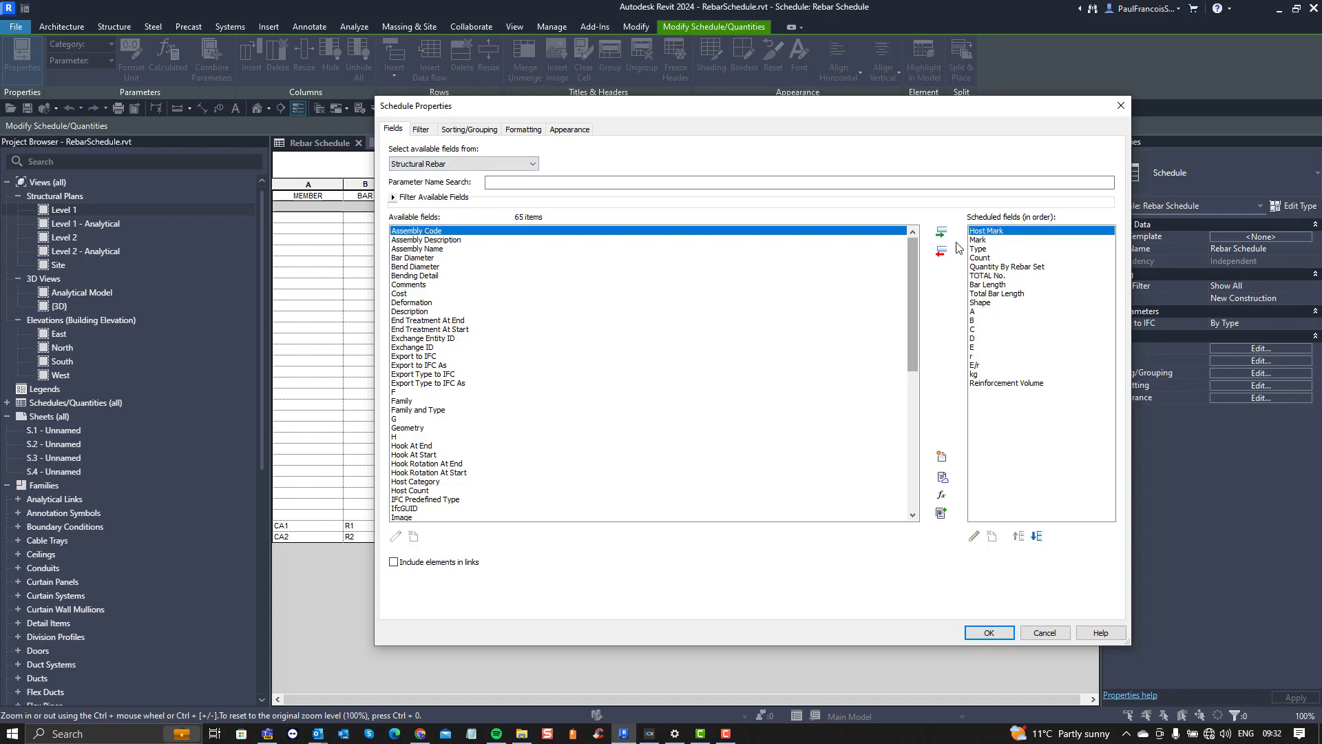
pyautogui.click(990, 241)
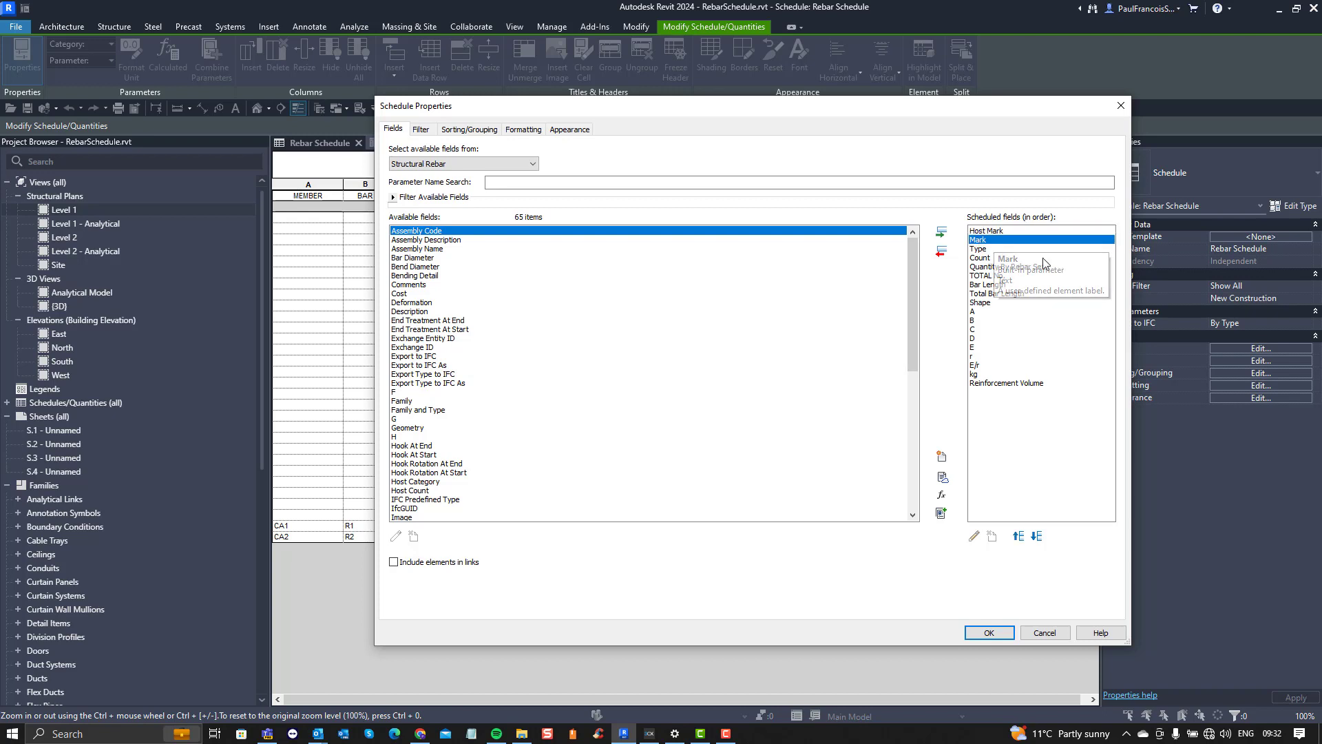
pyautogui.click(978, 250)
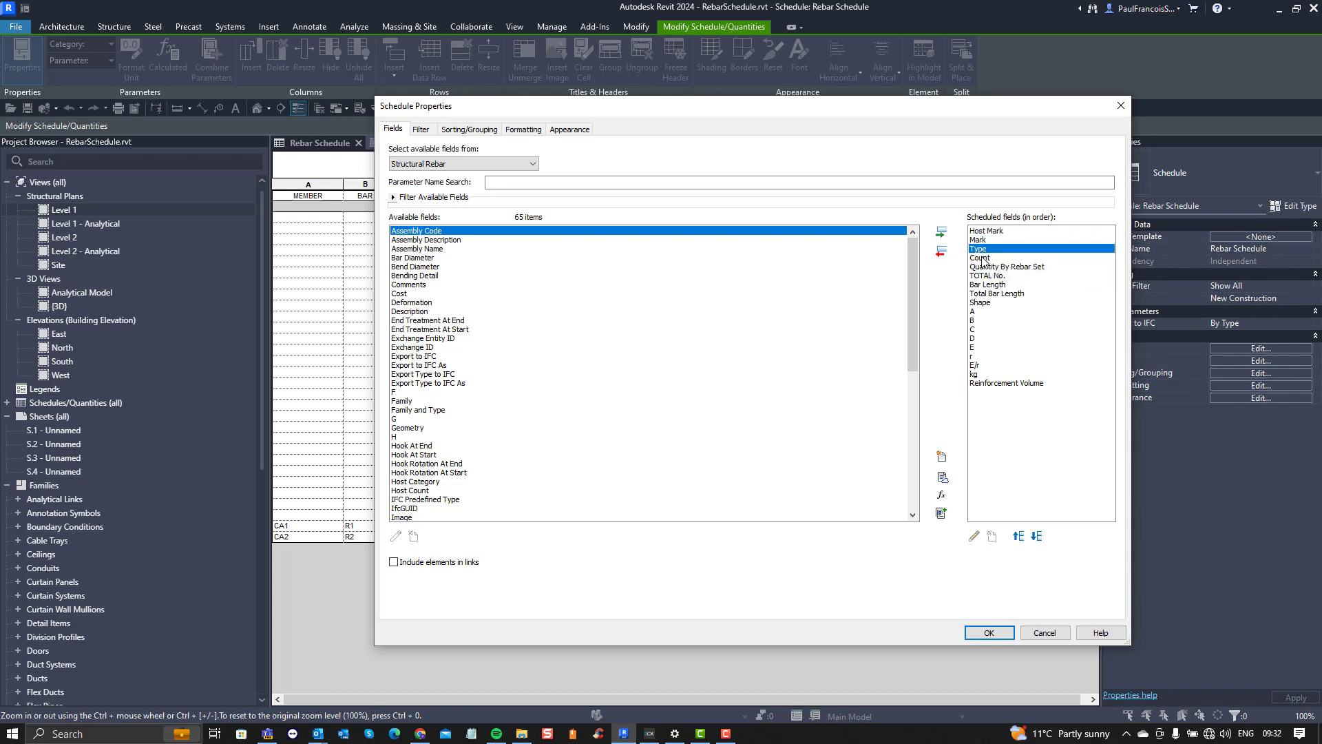
pyautogui.click(983, 259)
pyautogui.click(999, 267)
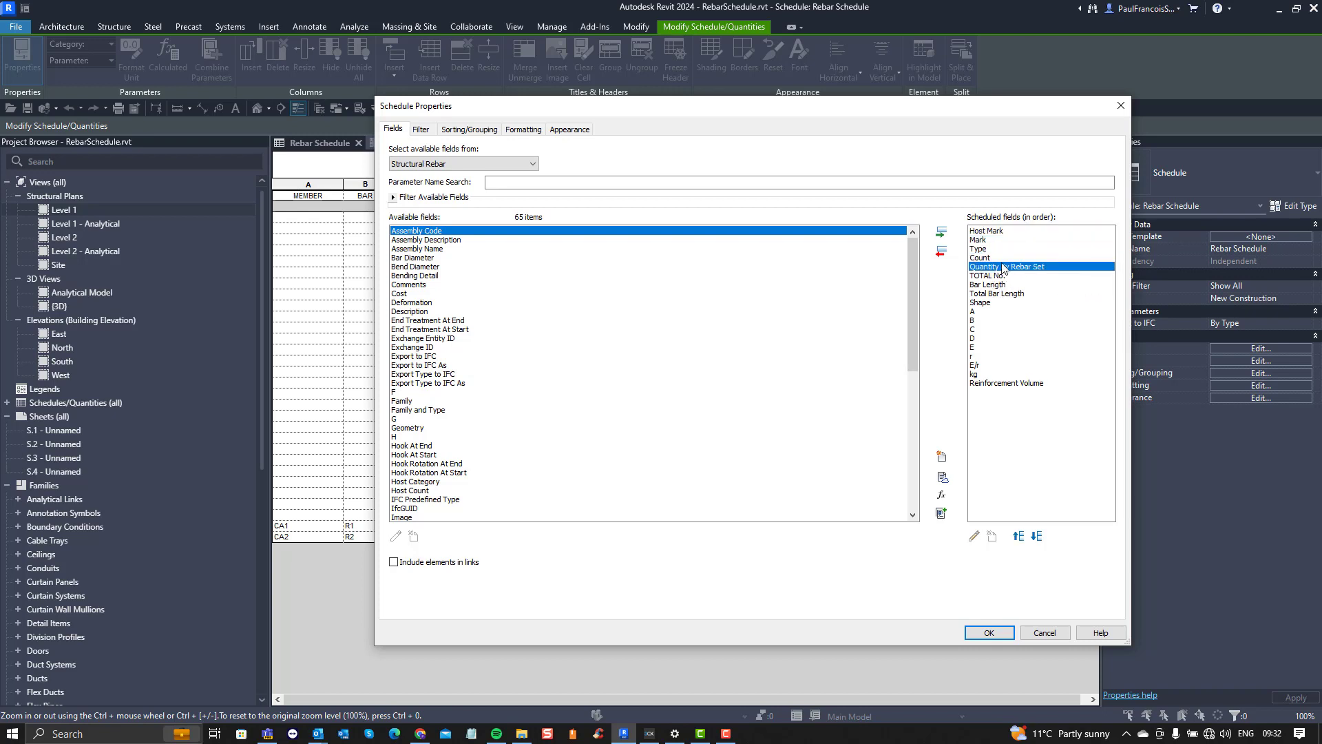
pyautogui.click(999, 257)
pyautogui.click(1003, 267)
pyautogui.click(981, 276)
pyautogui.click(984, 250)
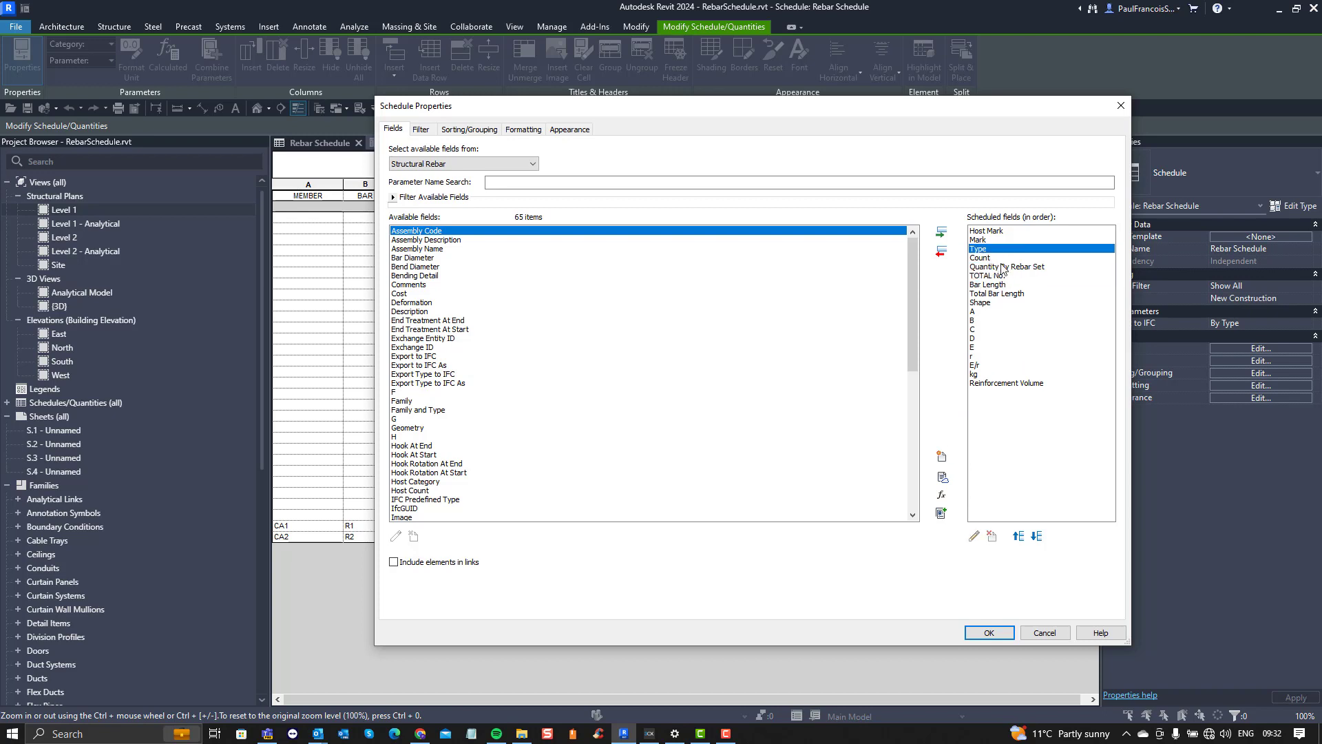
# Step: Inspect the formula of the calculated field TOTAL No. and close it without changes
pyautogui.click(1003, 268)
pyautogui.click(992, 275)
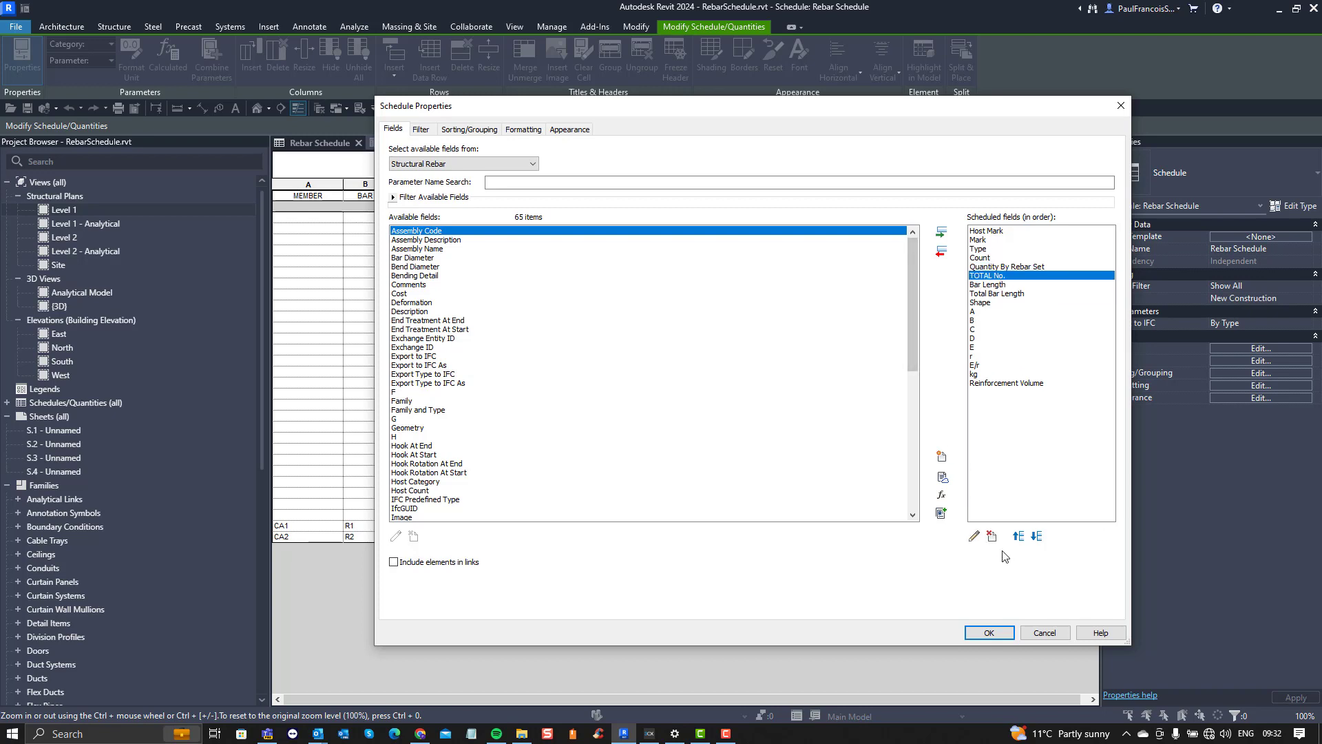
pyautogui.click(974, 537)
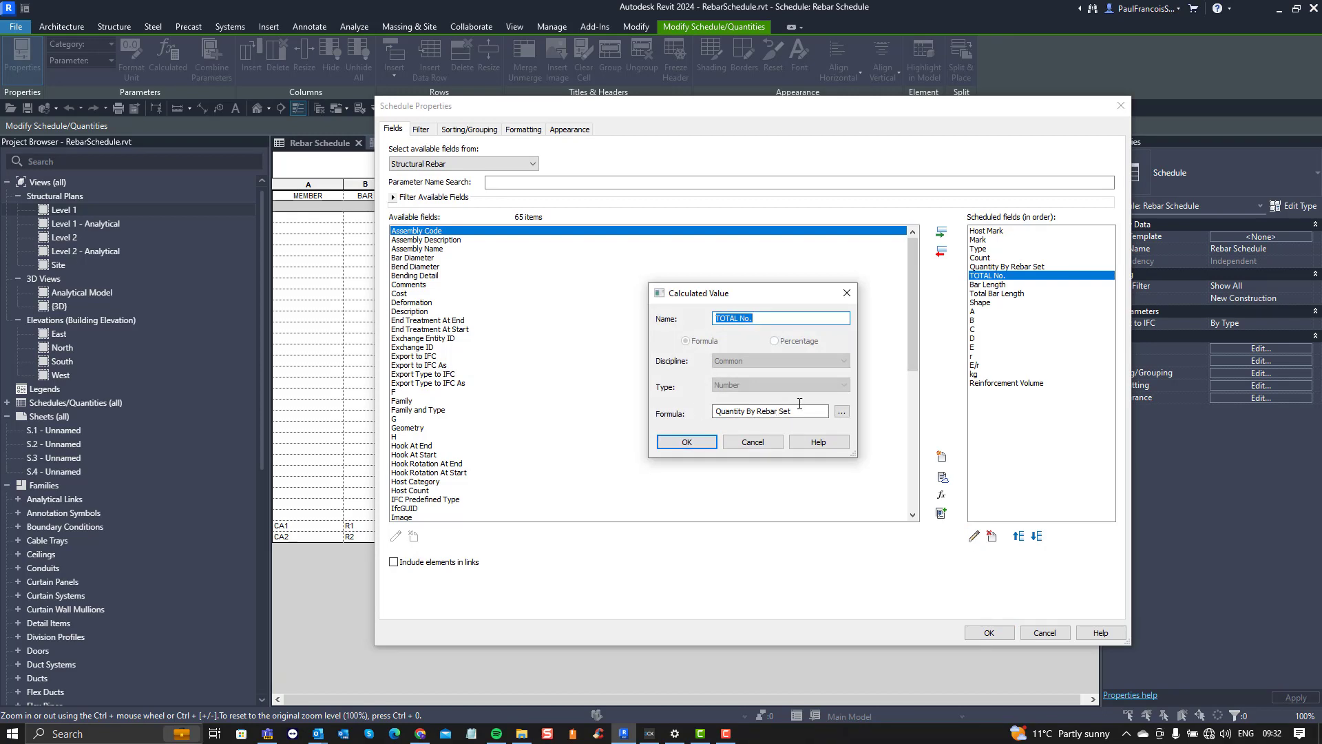
pyautogui.click(847, 293)
# Step: Review the Bar Length, Total Bar Length and Shape fields and the schedule's filter settings
pyautogui.click(985, 284)
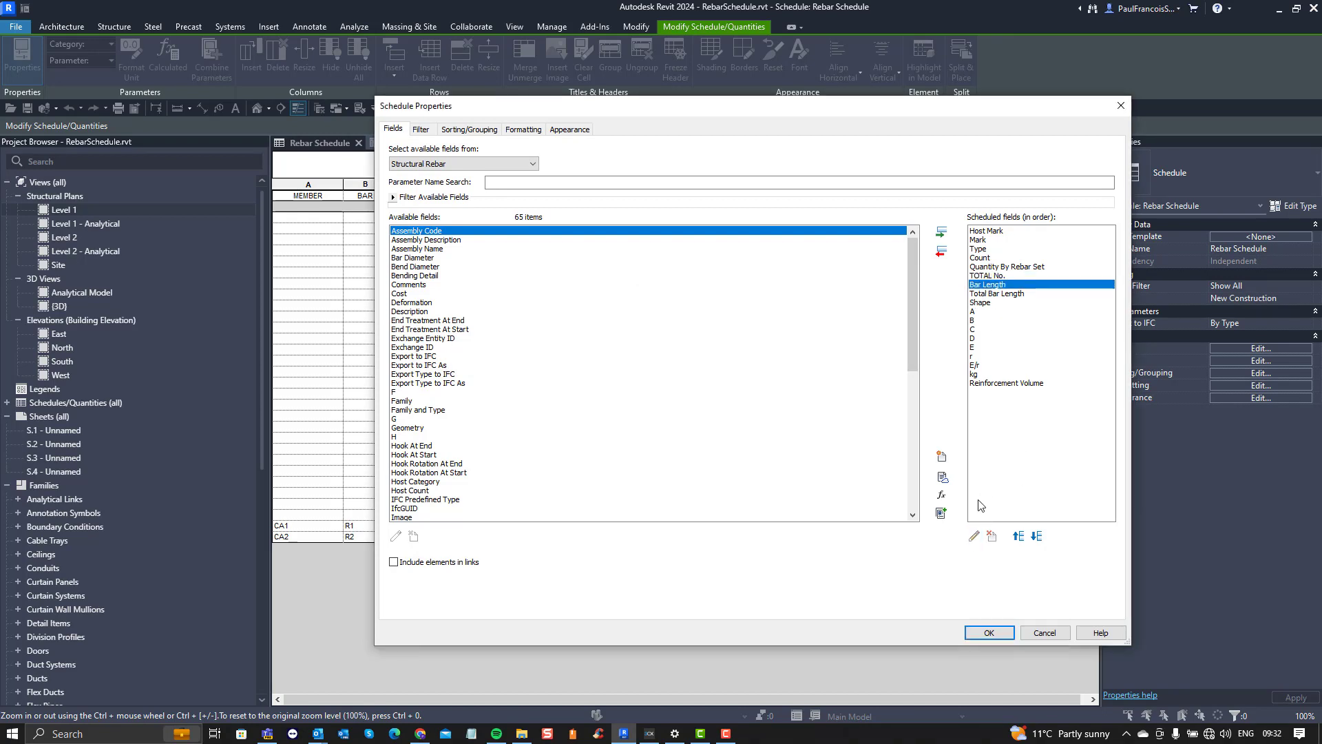
pyautogui.click(1002, 295)
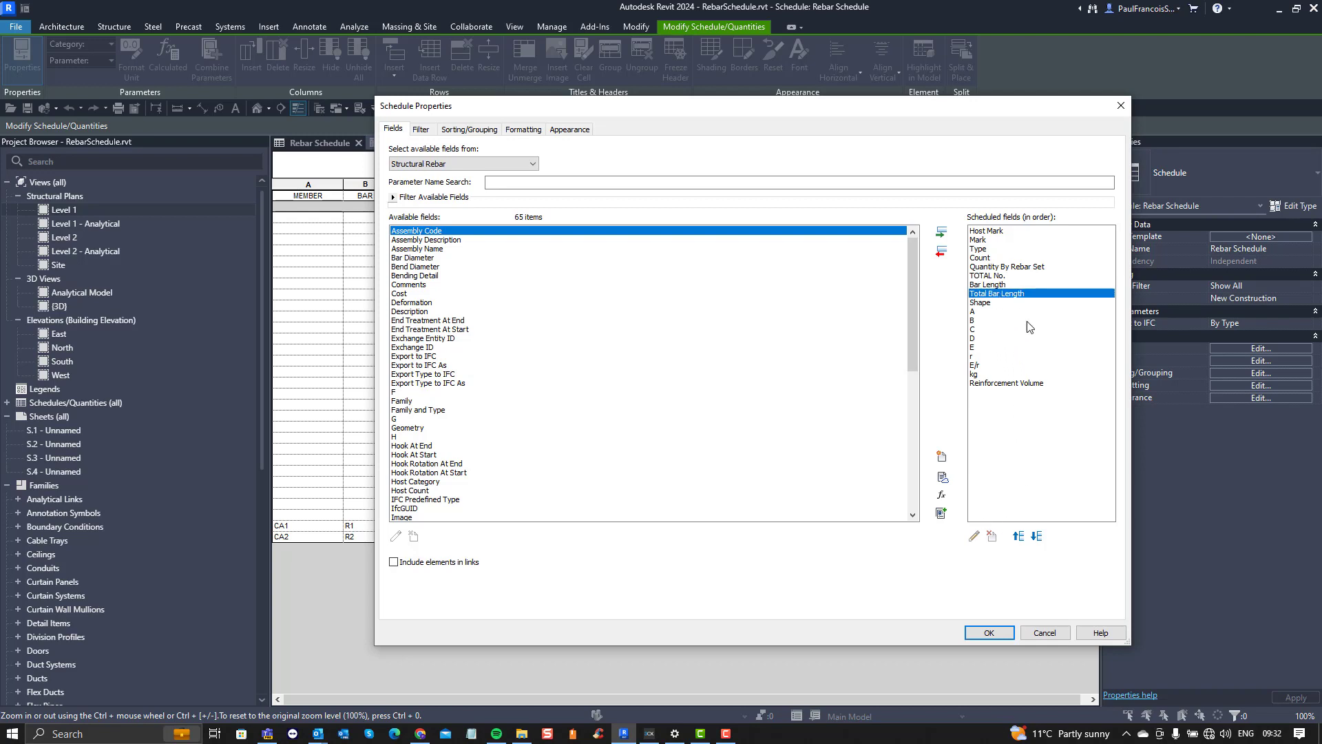
pyautogui.click(994, 303)
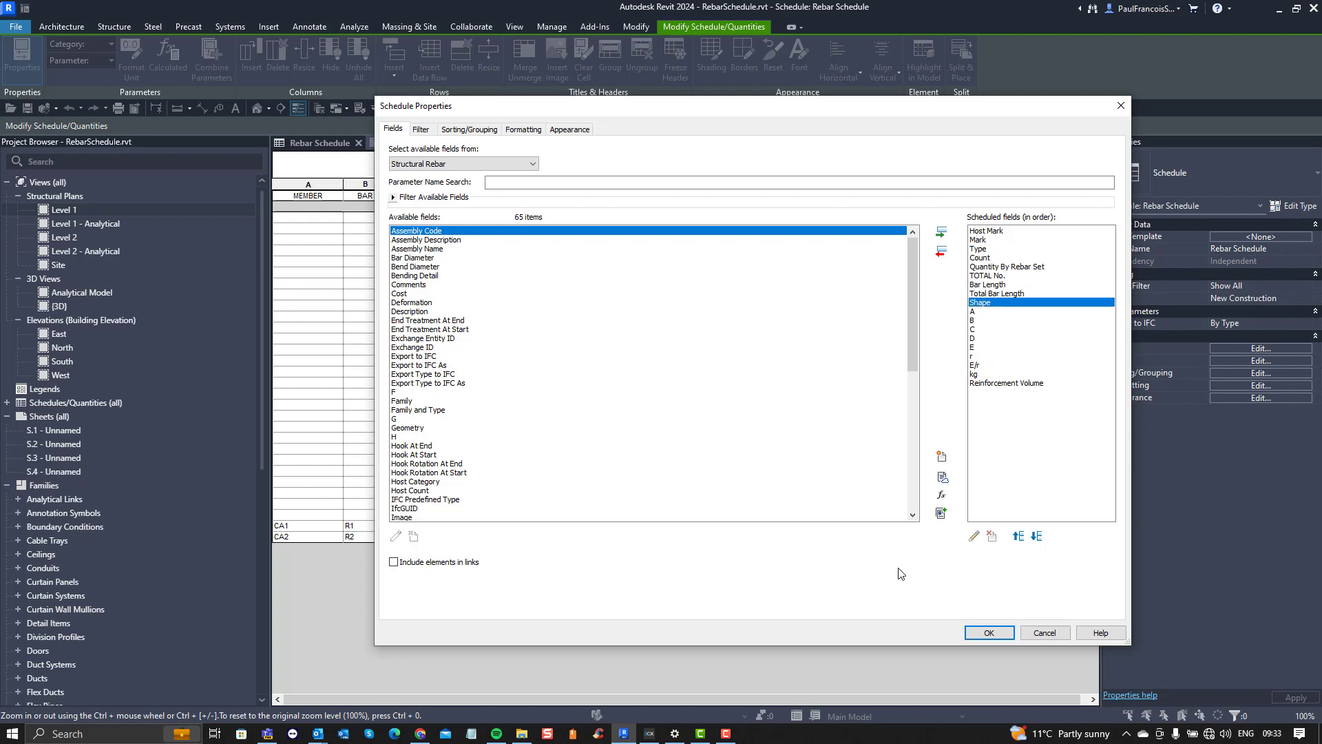
pyautogui.click(423, 130)
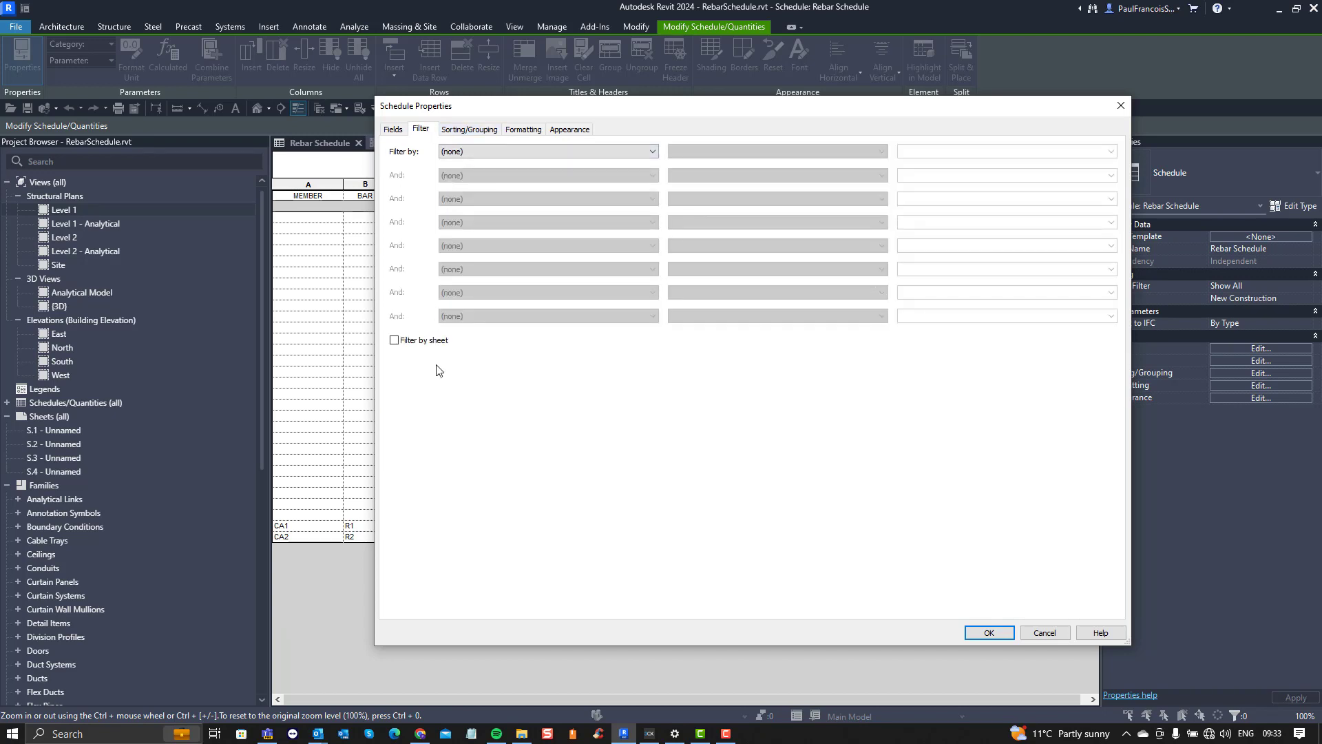
# Step: Review the Rebar Schedule's sorting and grouping settings and the formatting of the fields from Host Mark to TOTAL No
pyautogui.click(472, 130)
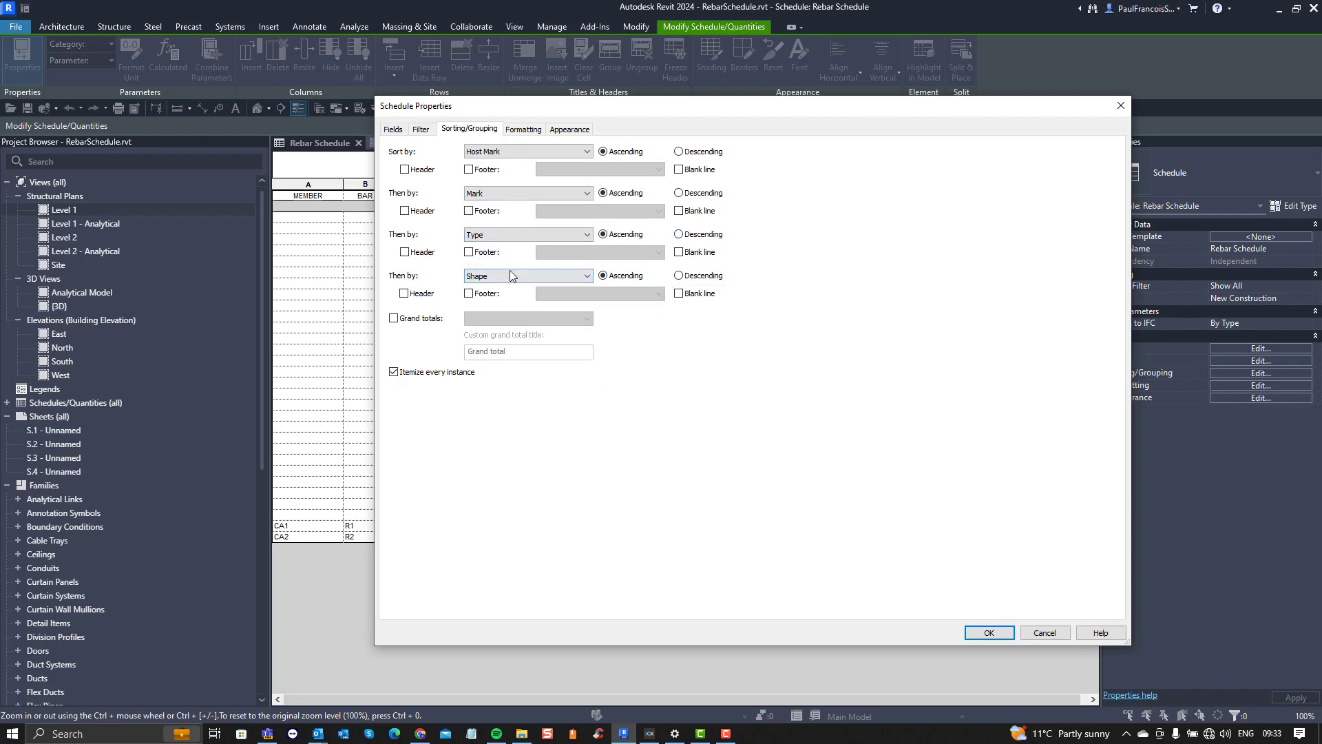
pyautogui.click(521, 130)
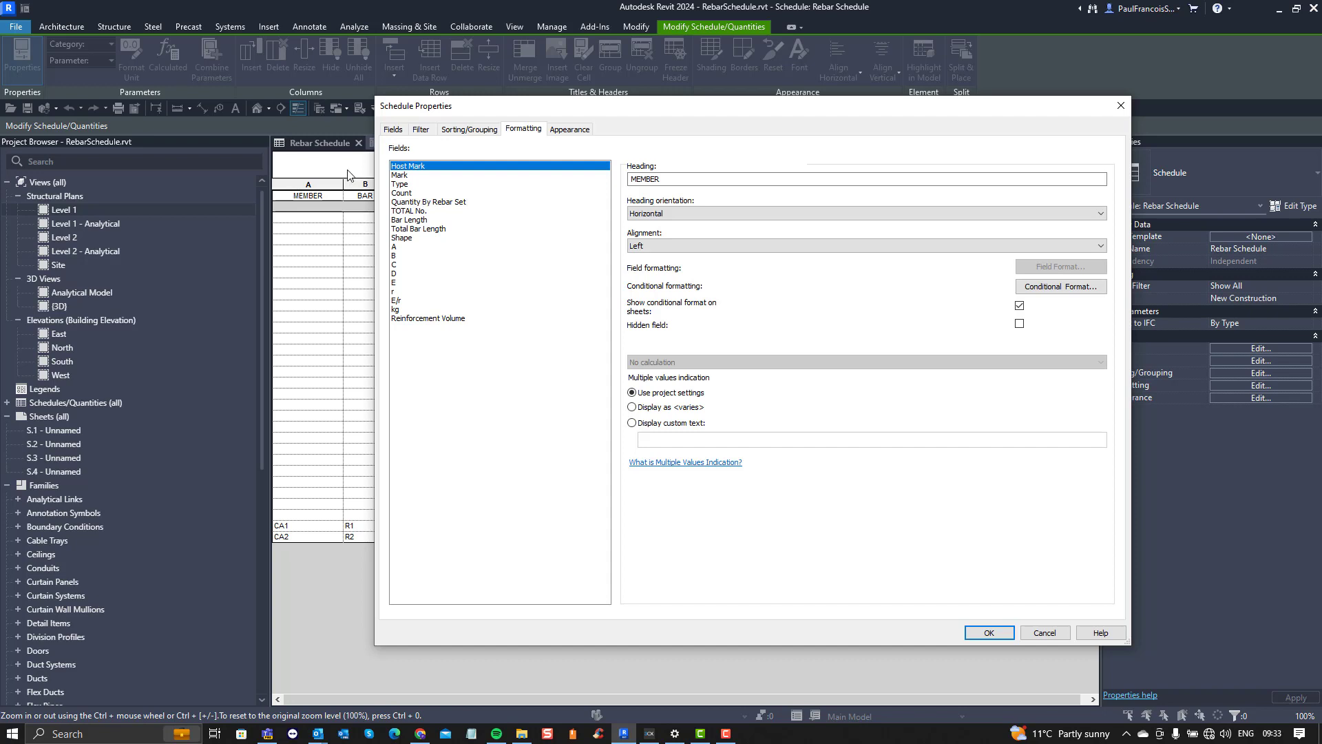
pyautogui.click(401, 176)
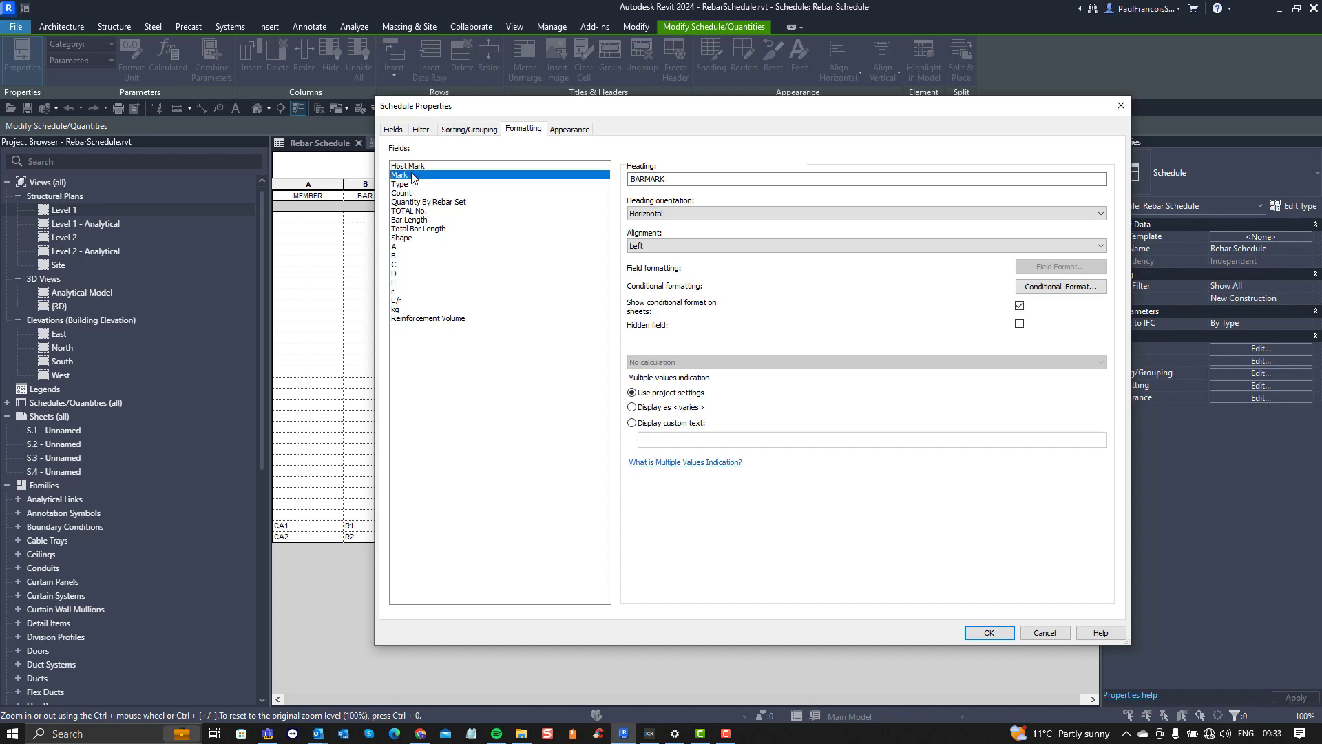
pyautogui.press('Up')
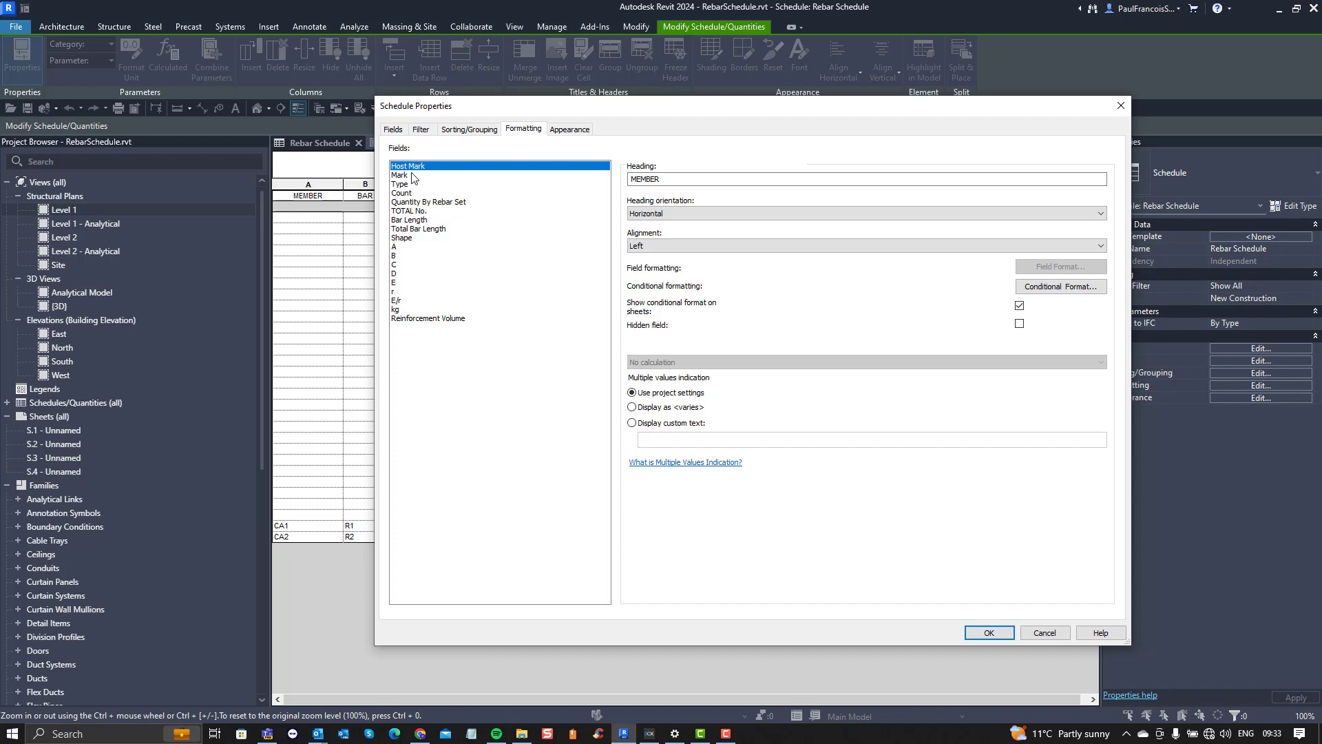
pyautogui.press('Down')
pyautogui.press('Down')
pyautogui.press('Down')
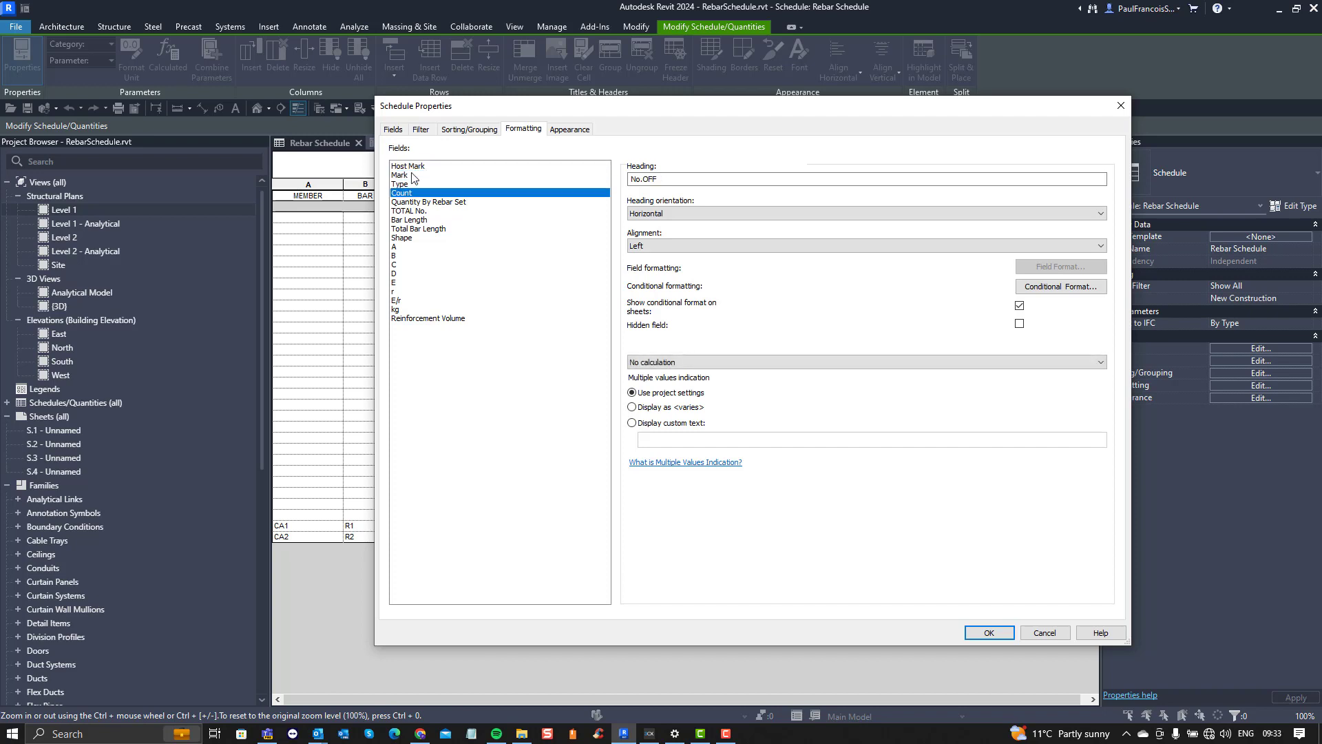
pyautogui.press('Down')
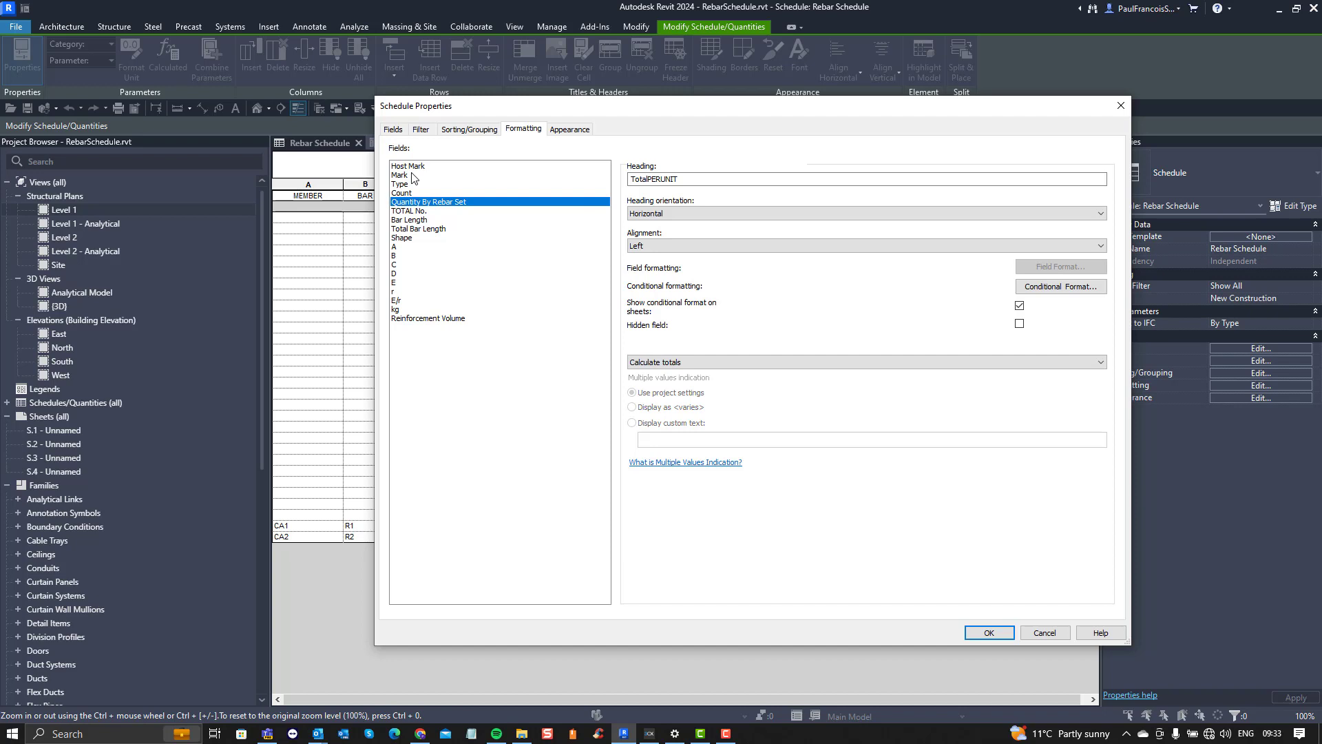
pyautogui.press('Down')
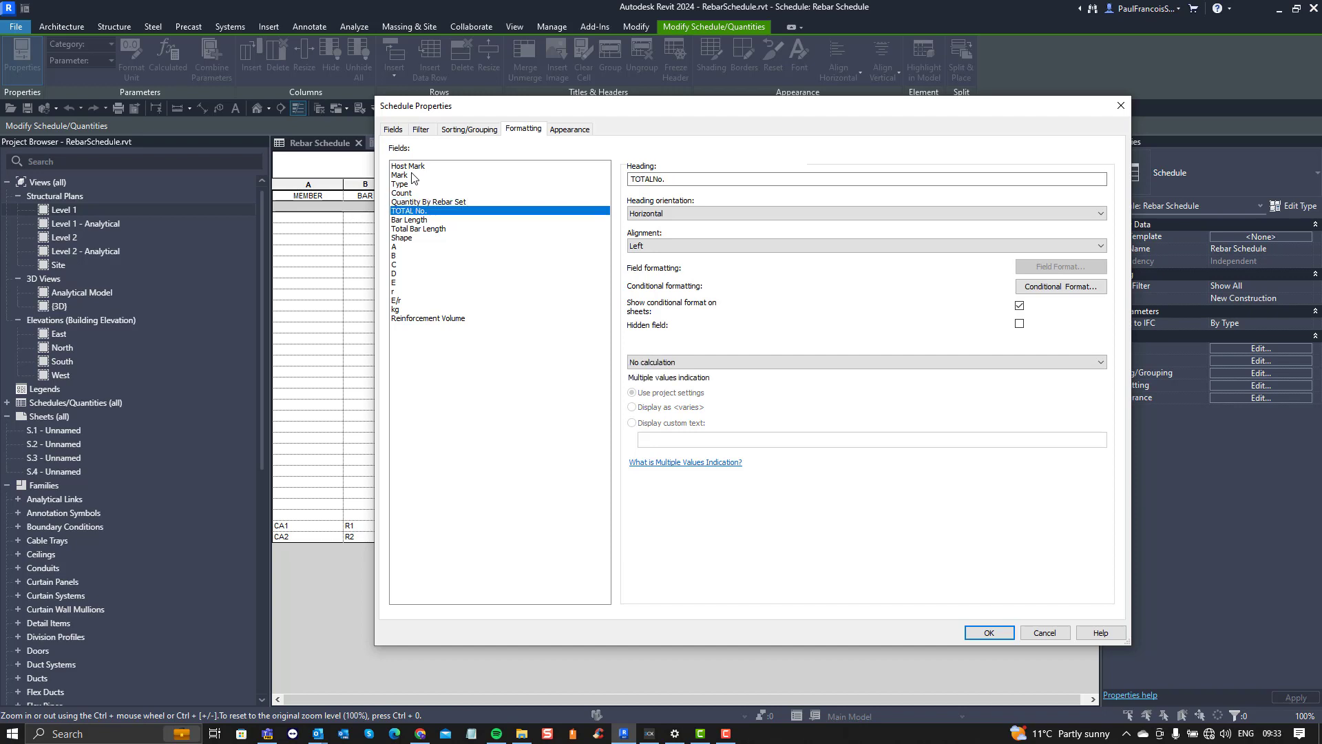
# Step: Review the formatting of the remaining fields down to Reinforcement Volume and the schedule's appearance settings
pyautogui.press('Down')
pyautogui.press('Down')
pyautogui.press('Down')
pyautogui.press('Down')
pyautogui.press('Down')
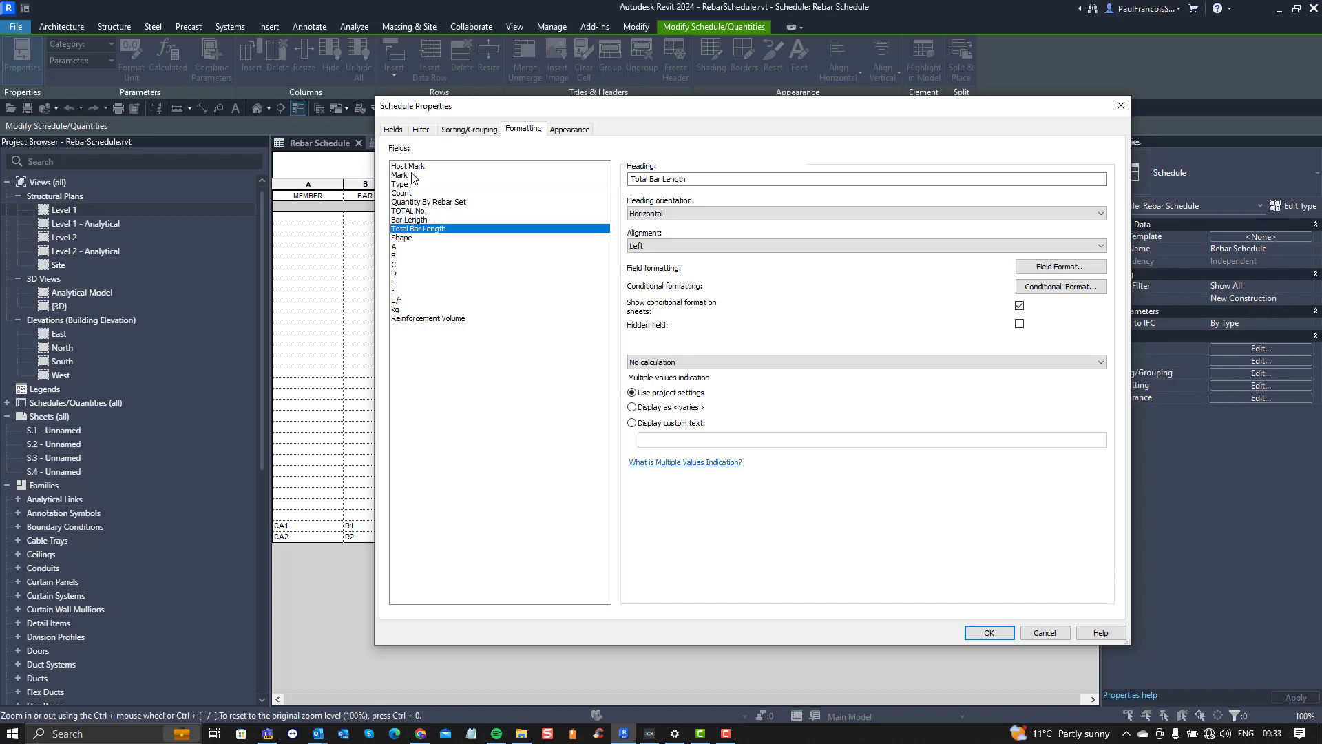
pyautogui.press('Down')
pyautogui.press('Down')
pyautogui.press('Down')
pyautogui.press('Down')
pyautogui.press('Down')
pyautogui.press('Down')
pyautogui.press('Down')
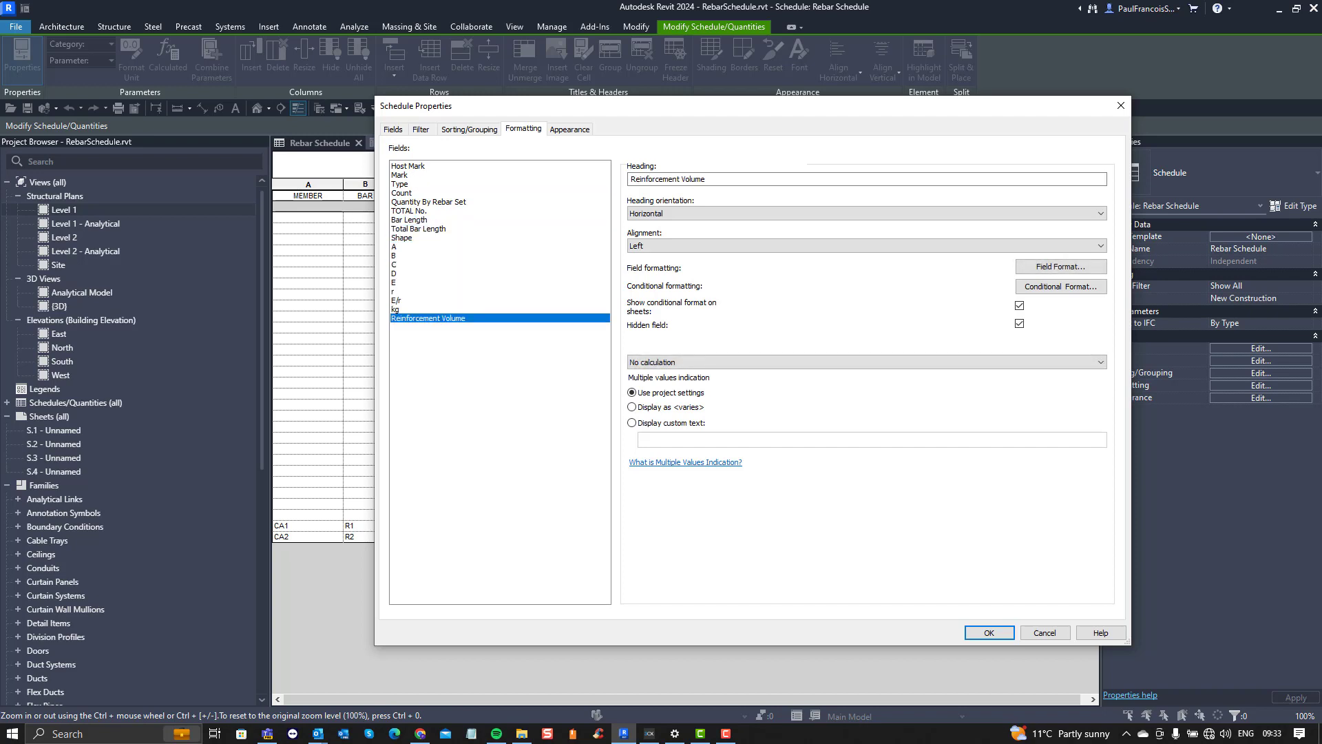
pyautogui.click(570, 131)
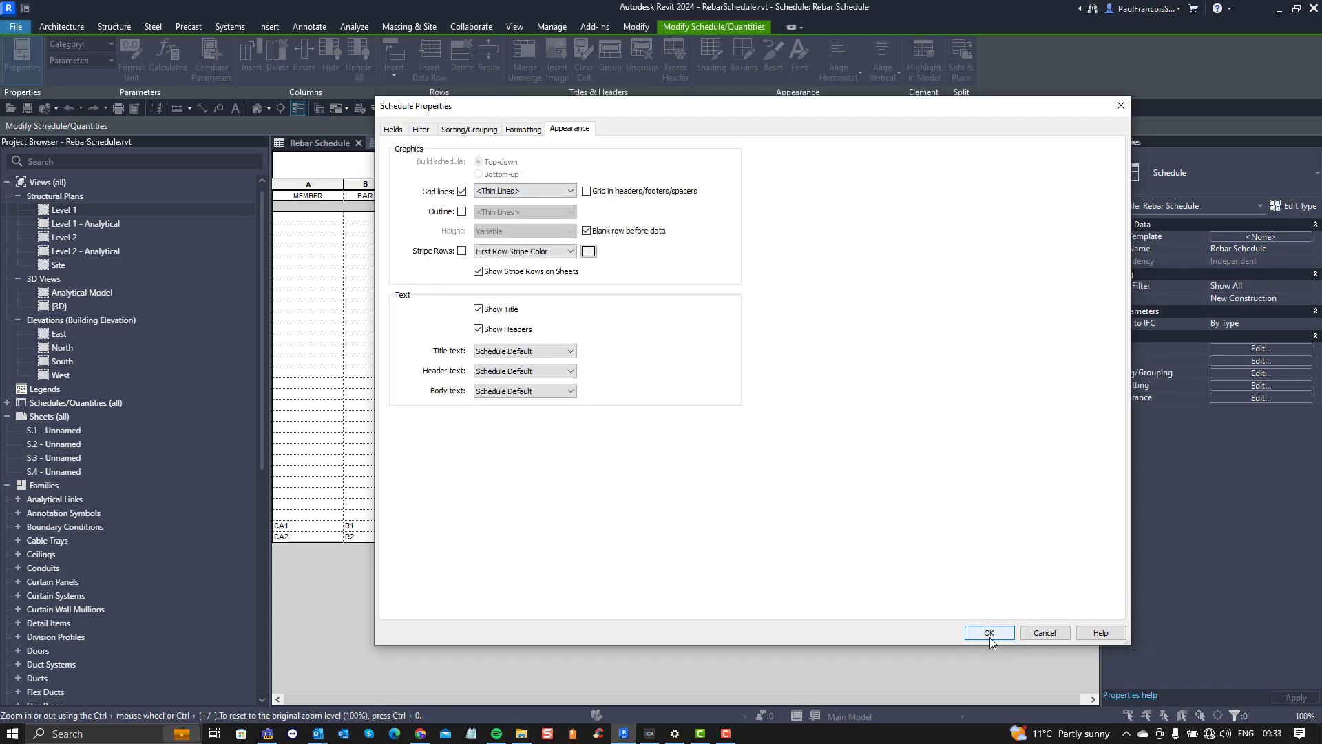
# Step: Add the Bending Detail field to the end of the scheduled fields and show its column in the schedule
pyautogui.click(393, 129)
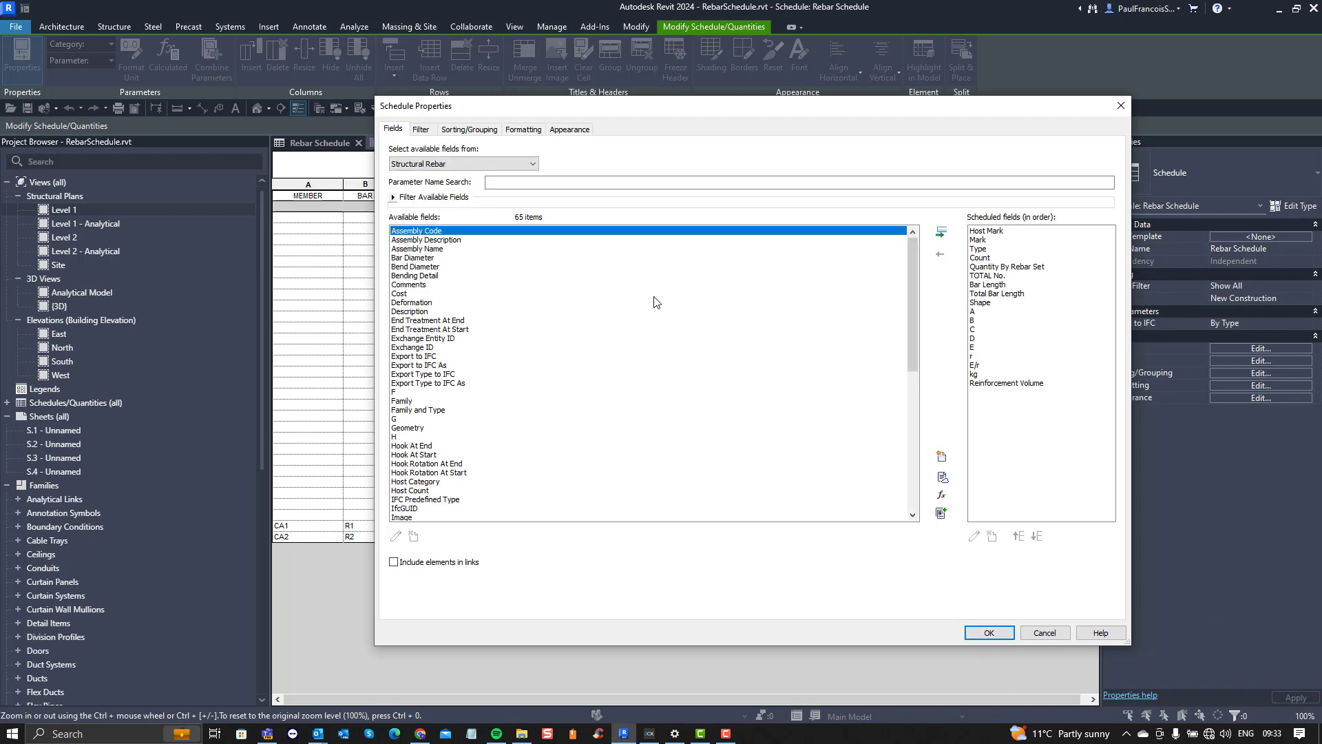
pyautogui.click(423, 276)
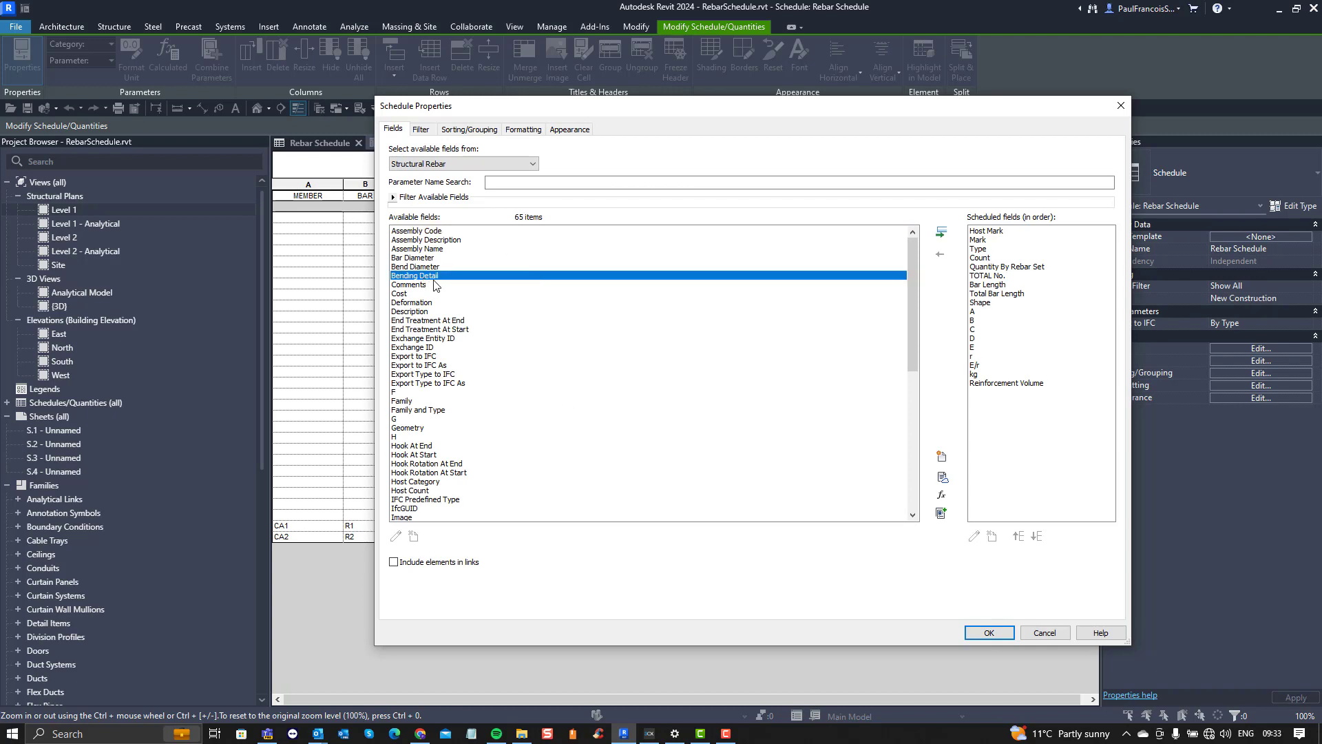
pyautogui.moveTo(440, 278)
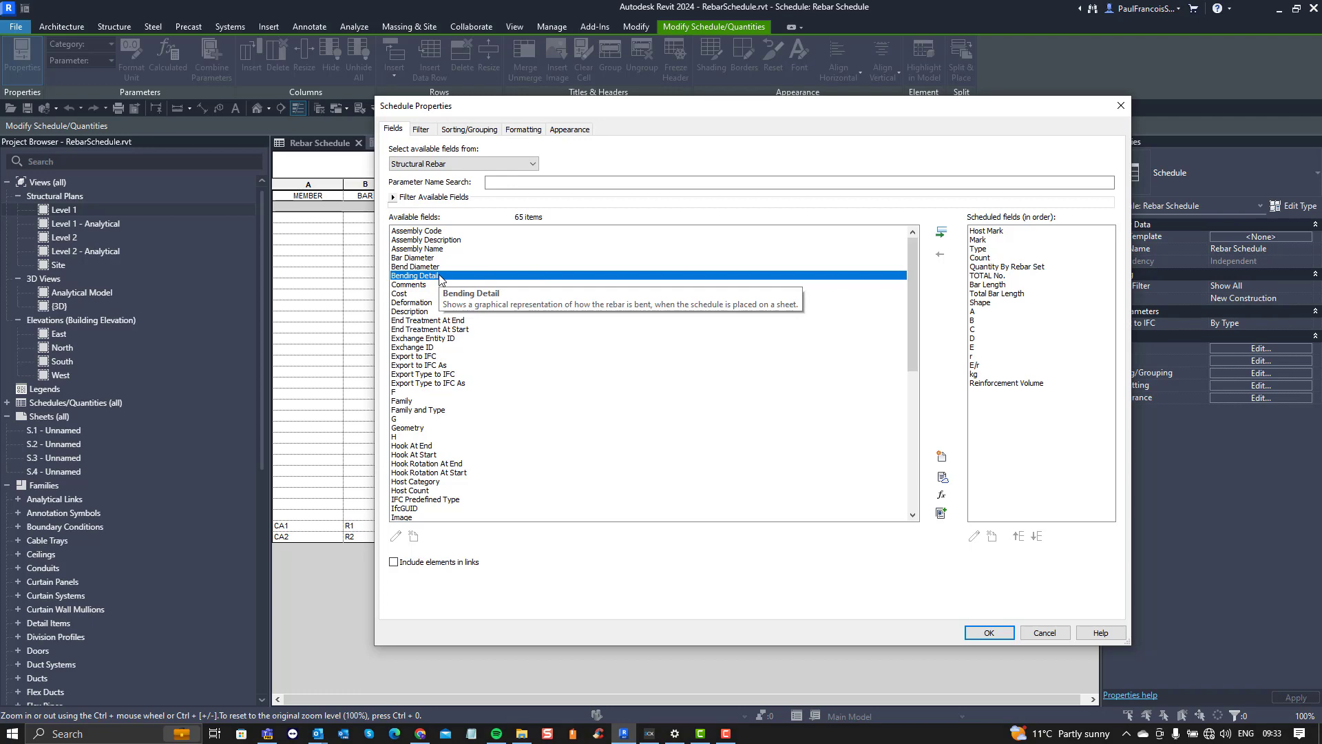
pyautogui.doubleClick(441, 276)
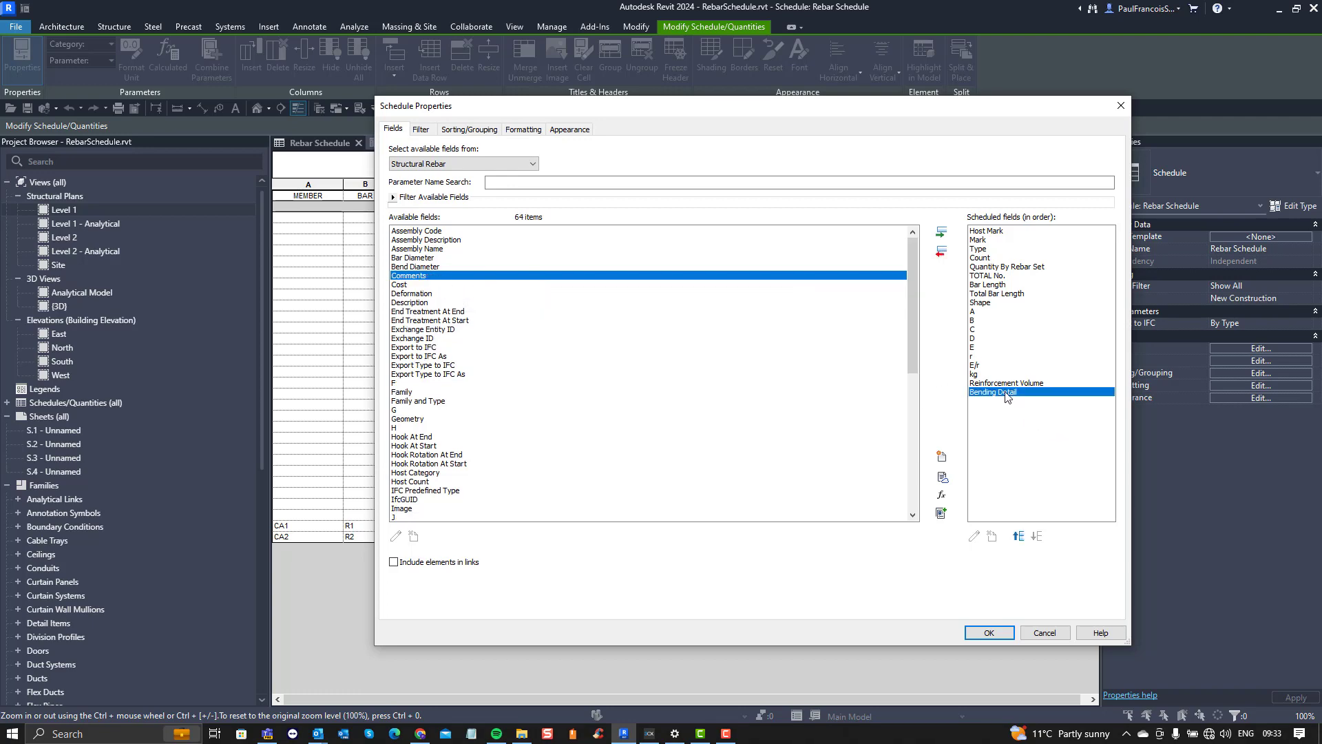
pyautogui.click(989, 633)
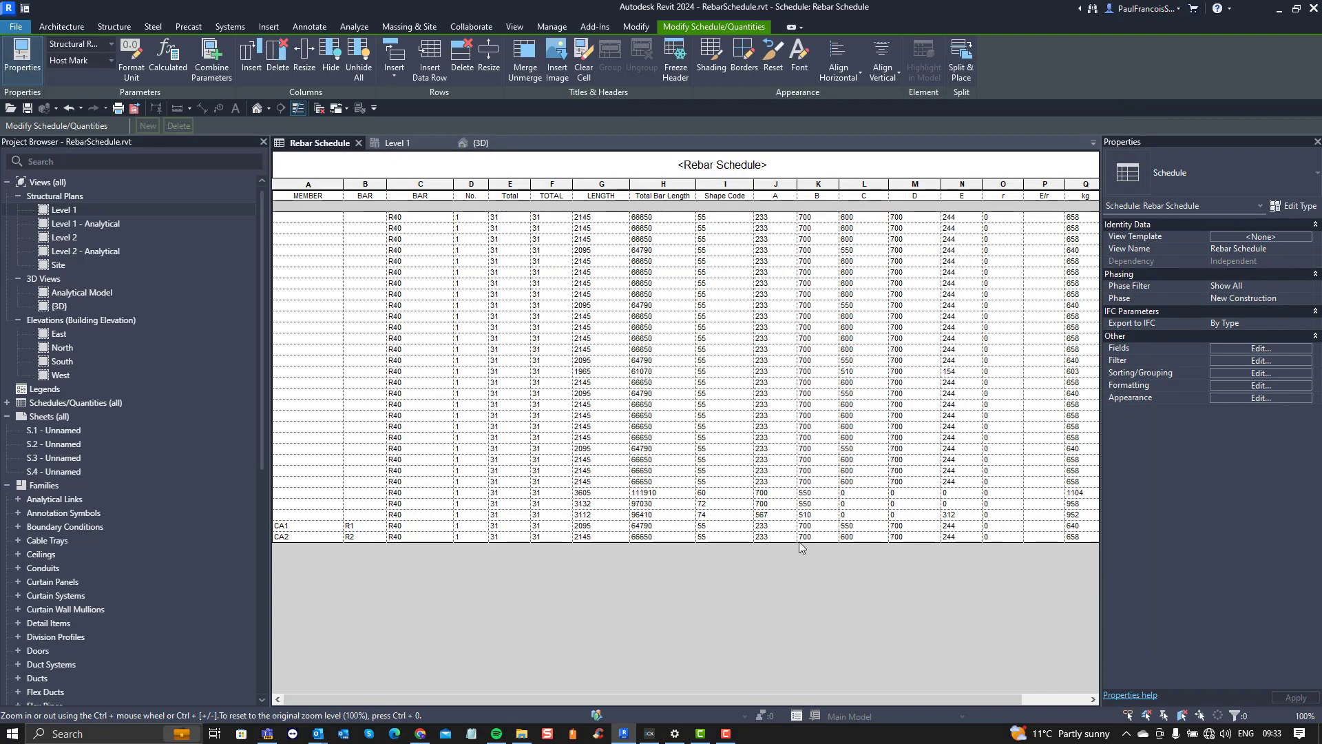
pyautogui.moveTo(723, 700); pyautogui.dragTo(886, 697)
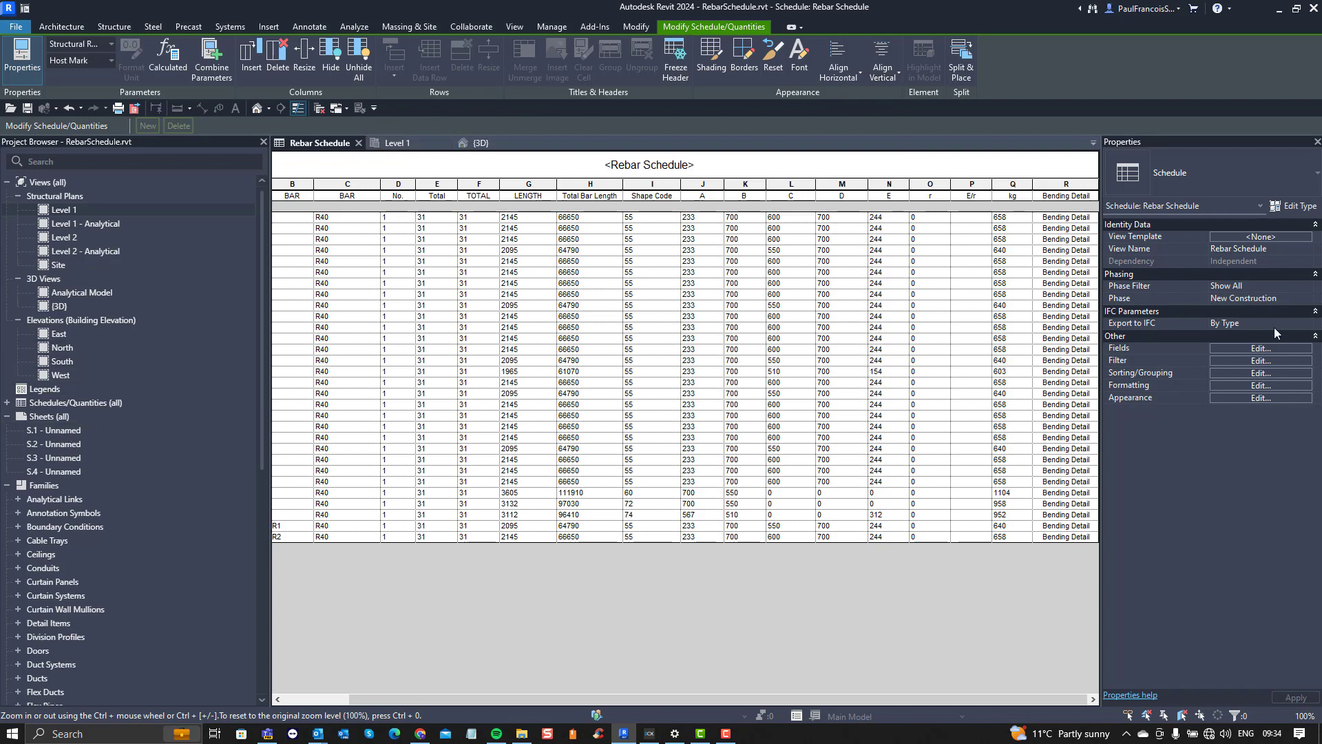
# Step: Review the schedule's filter and sorting/grouping settings and close them without changes
pyautogui.click(1256, 361)
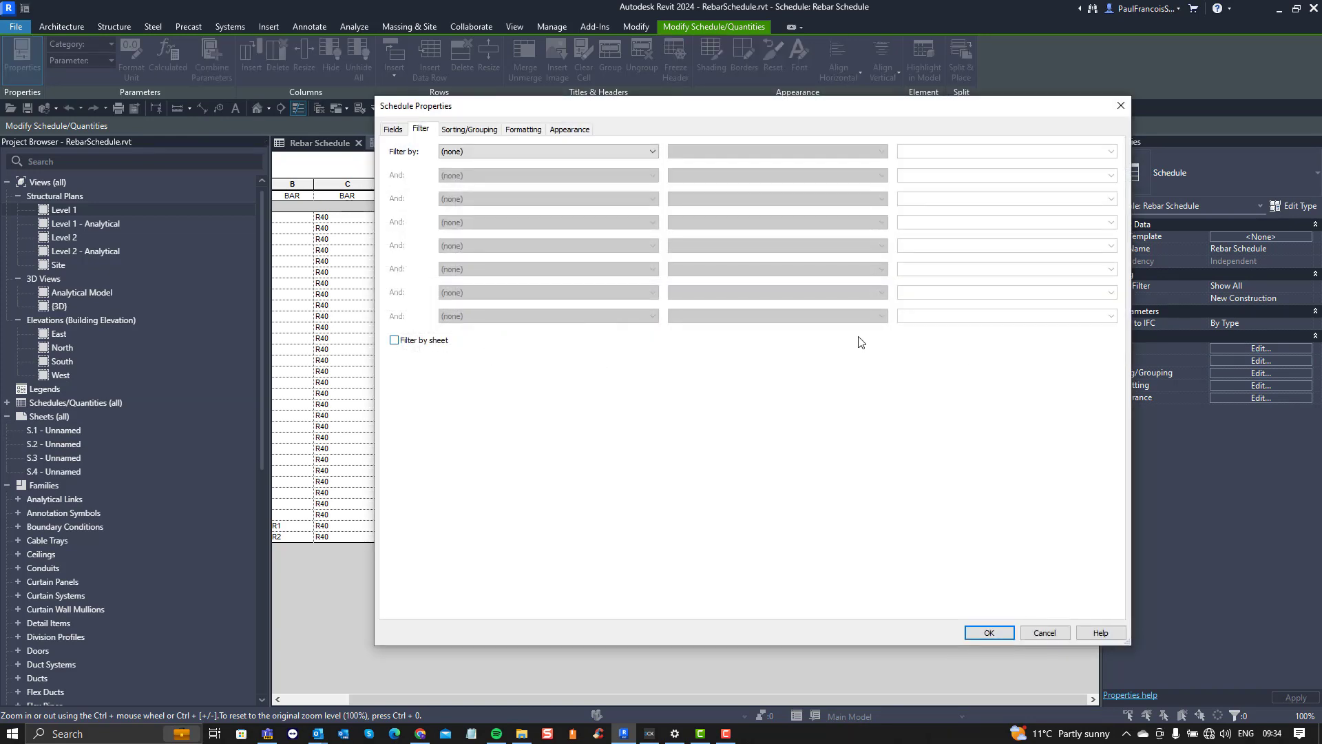
pyautogui.click(469, 128)
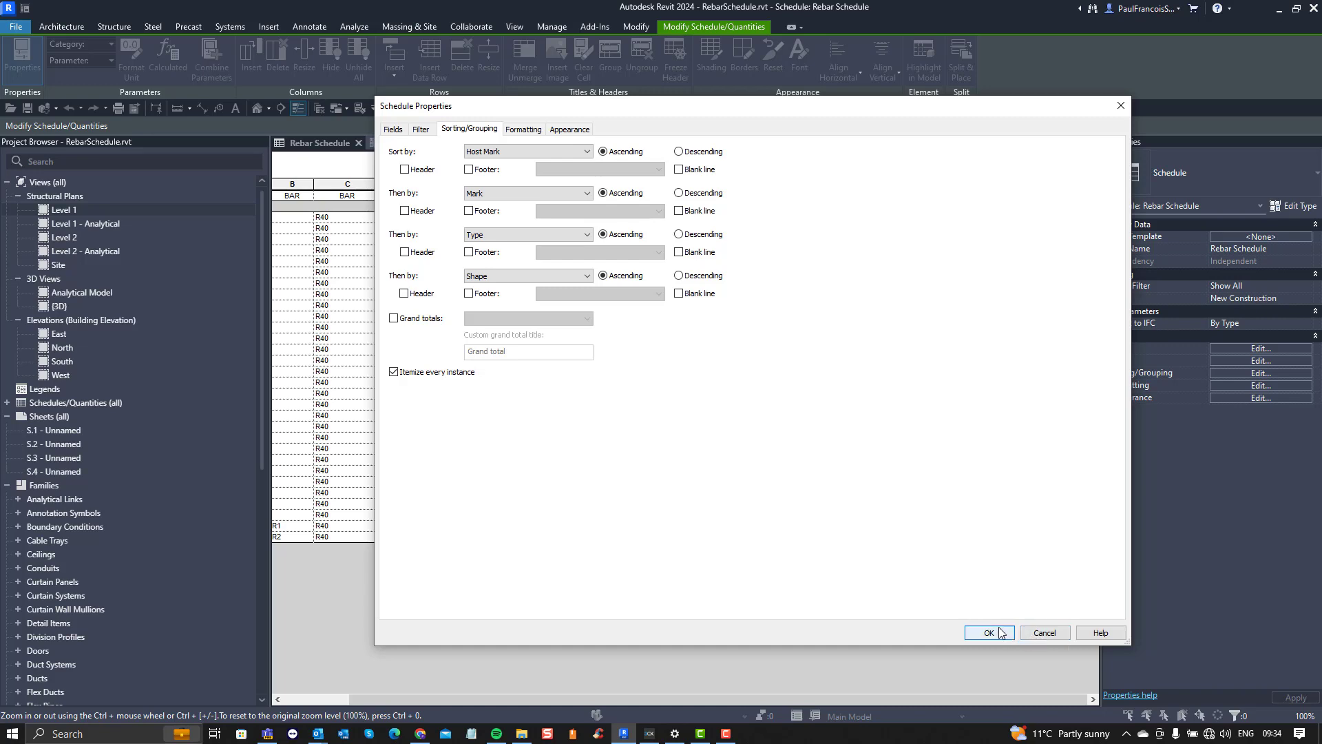
pyautogui.click(1043, 633)
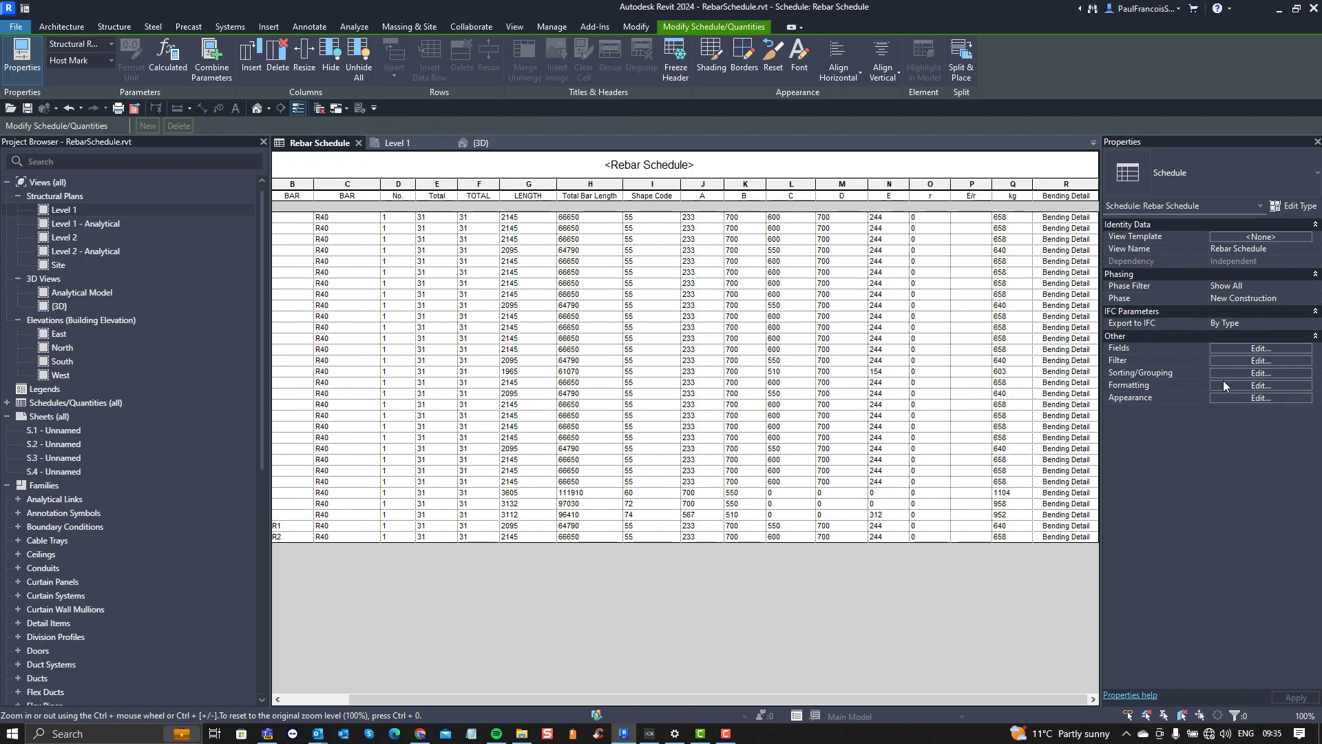
# Step: Turn off Itemize every instance in the schedule's sorting and grouping settings
pyautogui.click(1247, 372)
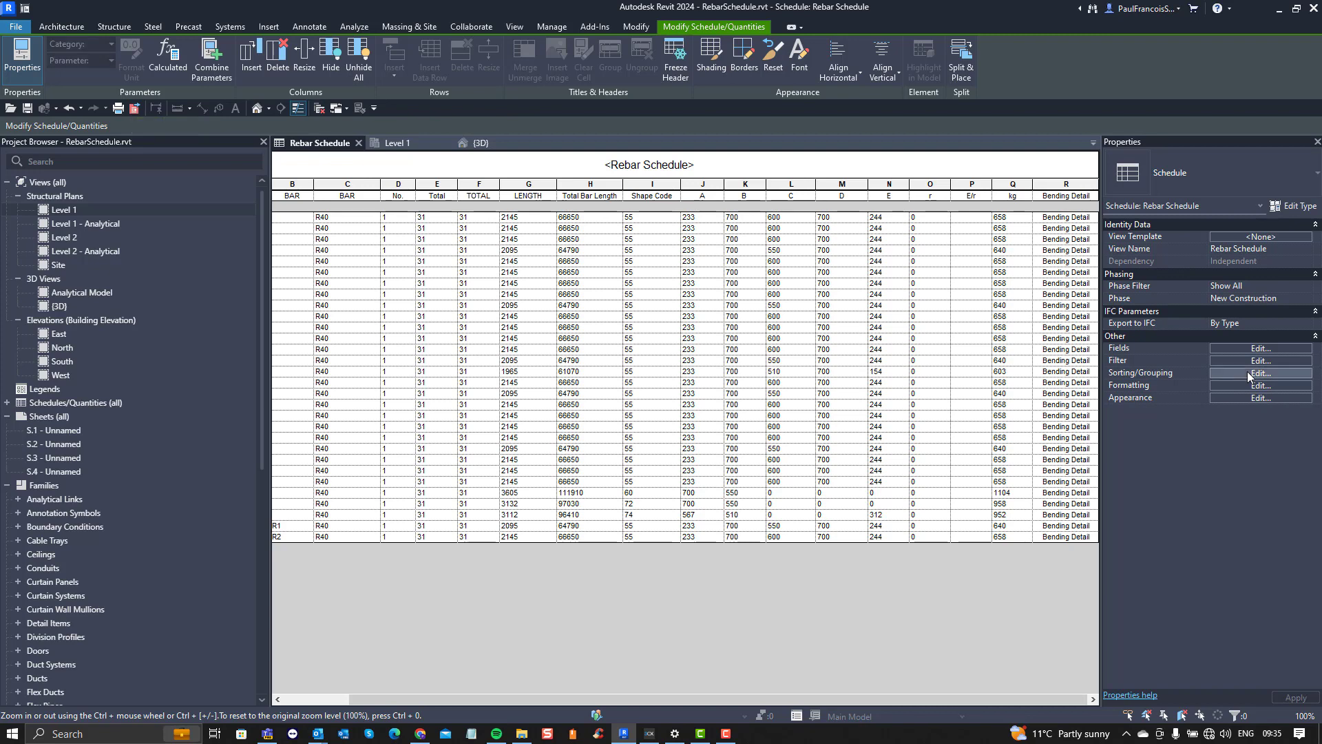
pyautogui.click(432, 373)
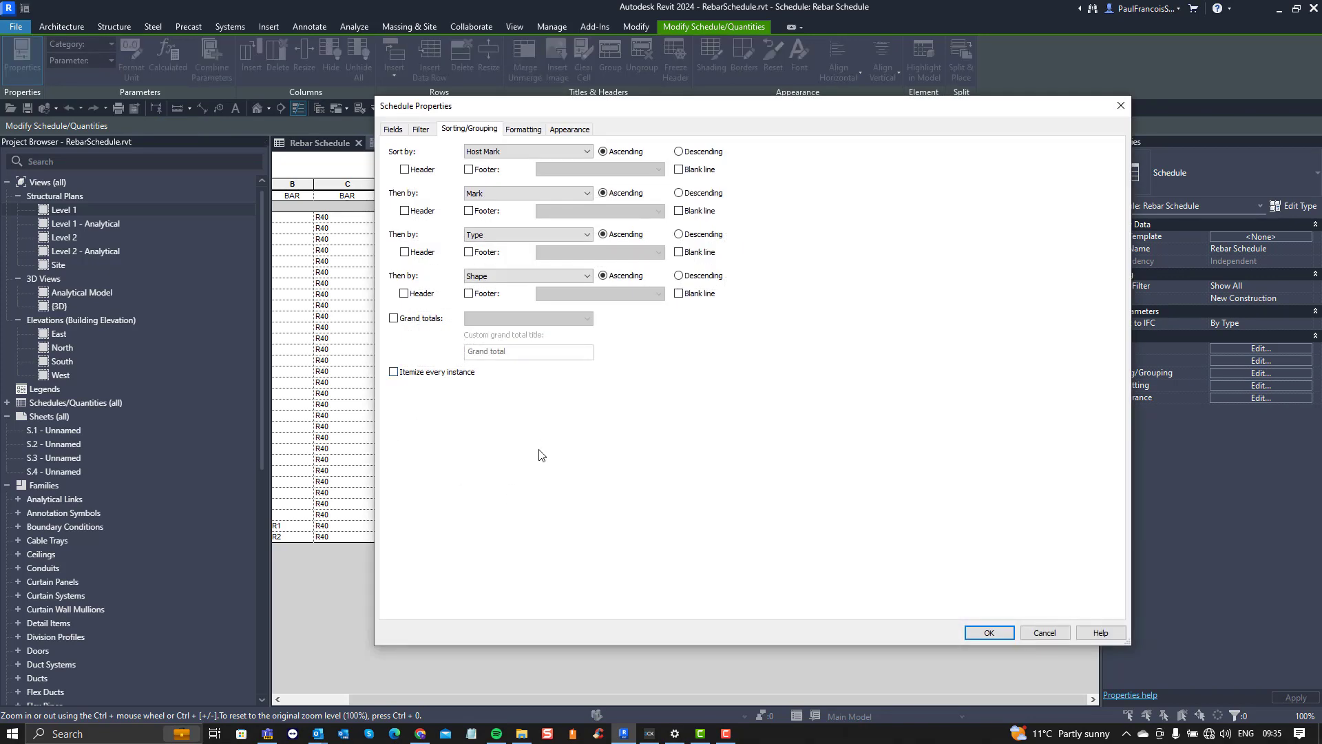
pyautogui.click(990, 633)
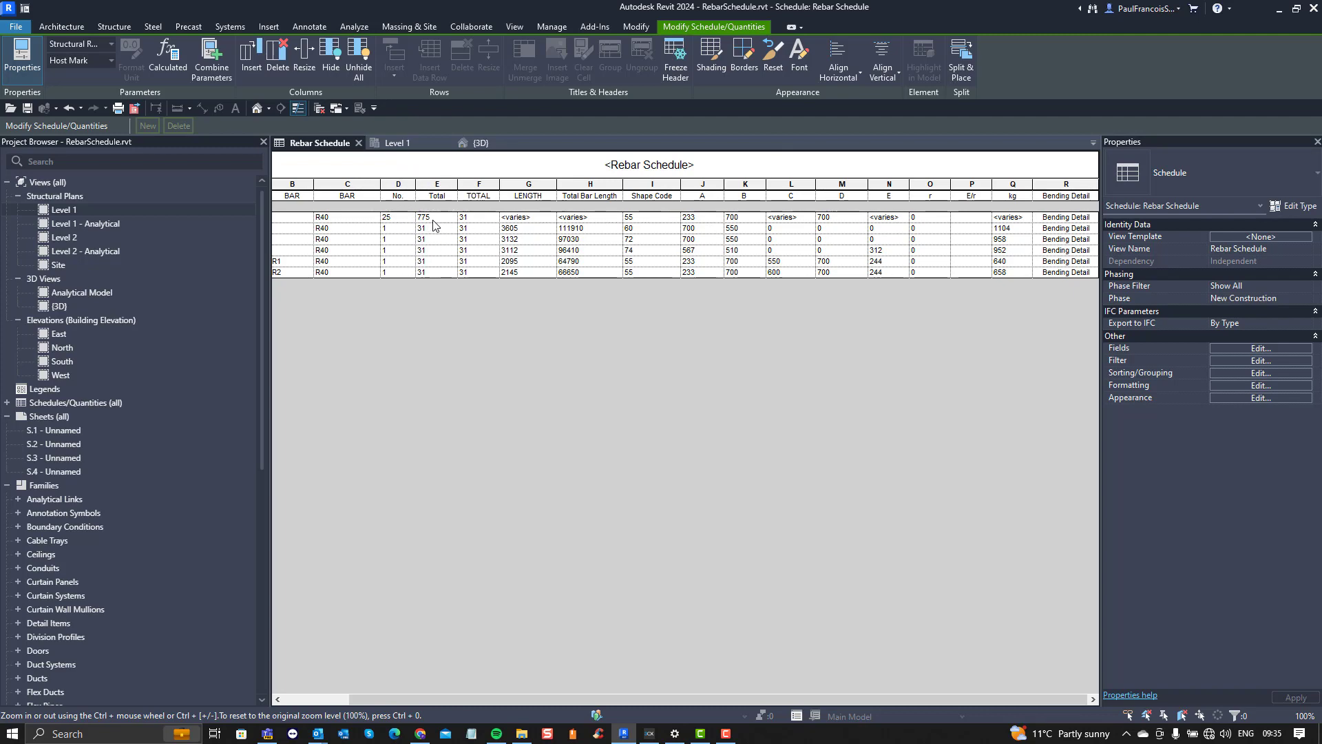
# Step: Check the formatting and calculation options of the Count, Quantity By Rebar Set and TOTAL No. fields, then close the schedule settings
pyautogui.click(1233, 348)
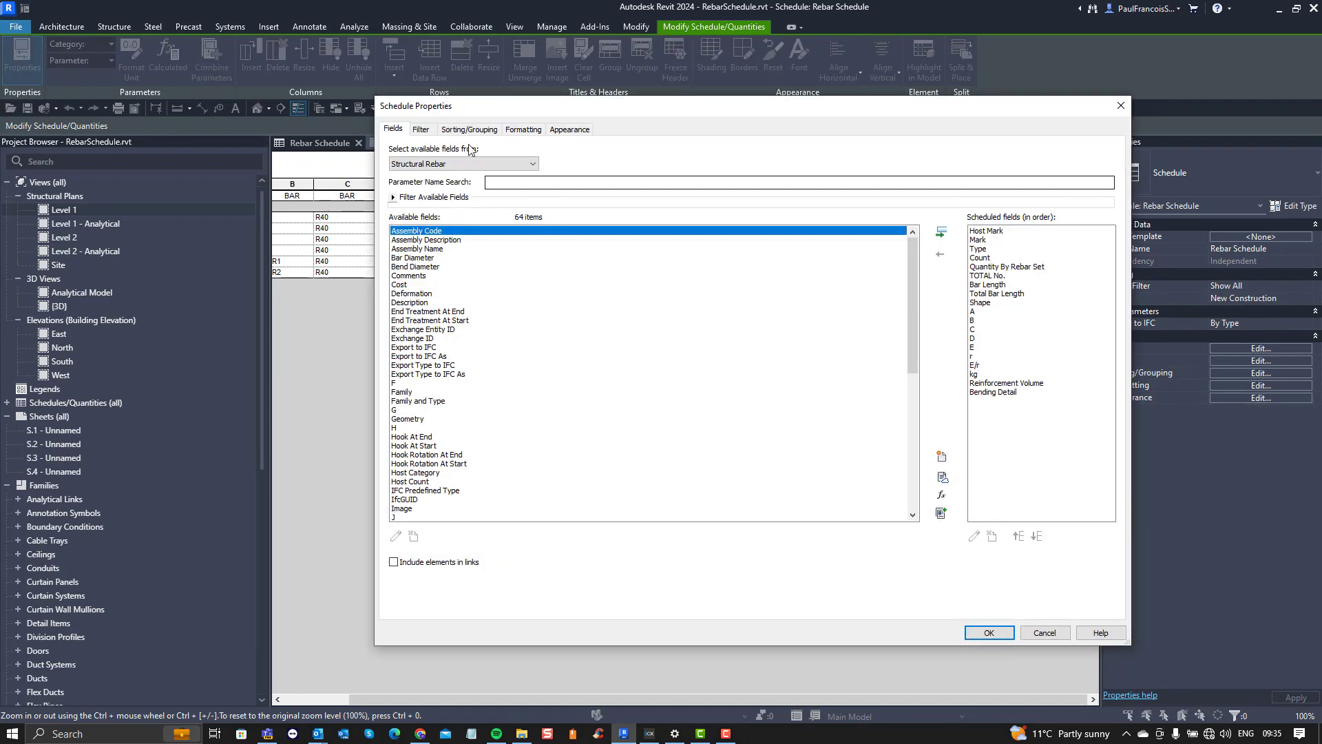
pyautogui.click(522, 130)
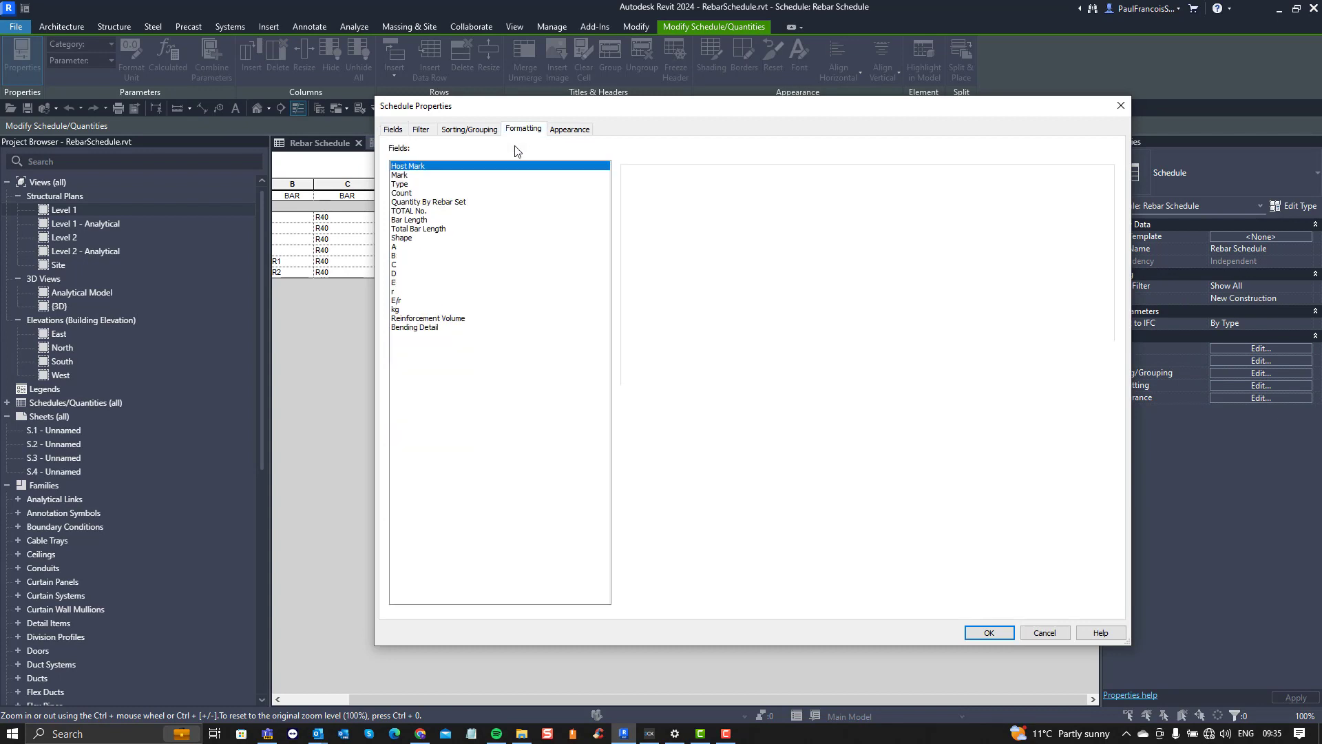
pyautogui.click(407, 193)
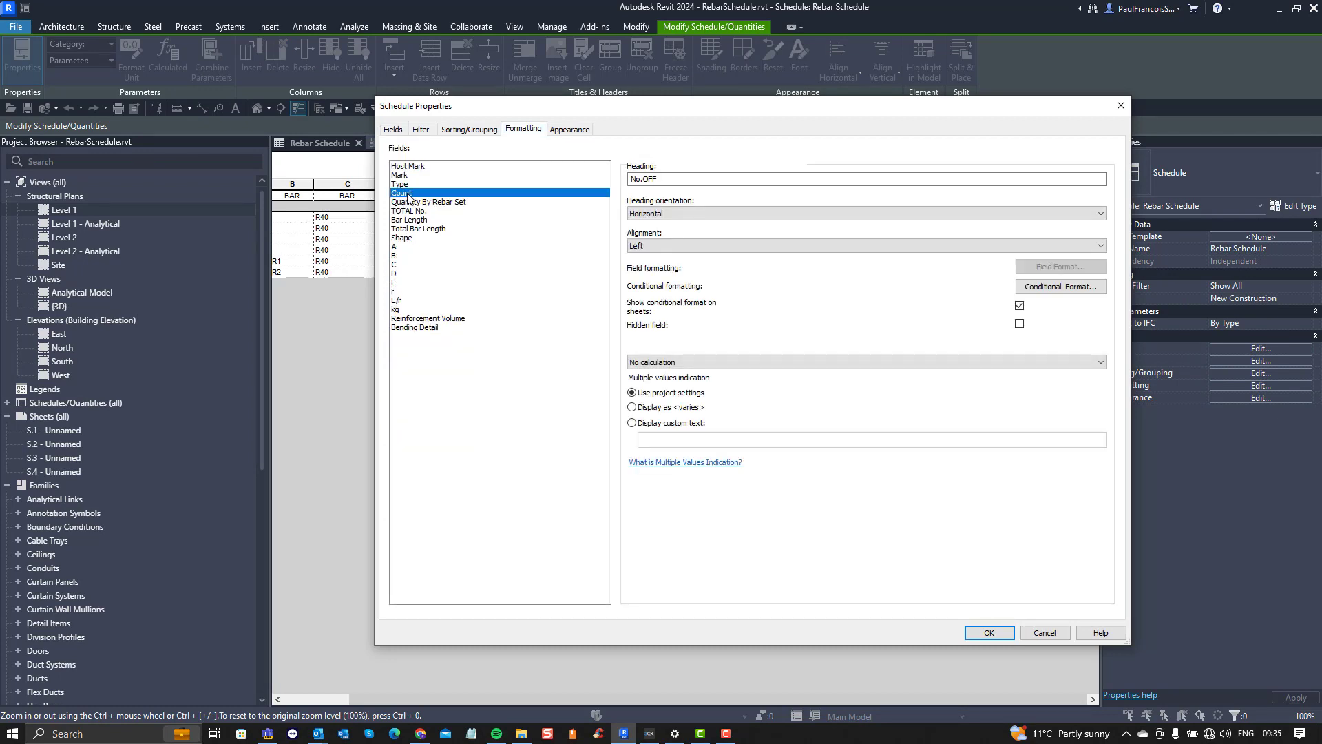
pyautogui.click(413, 202)
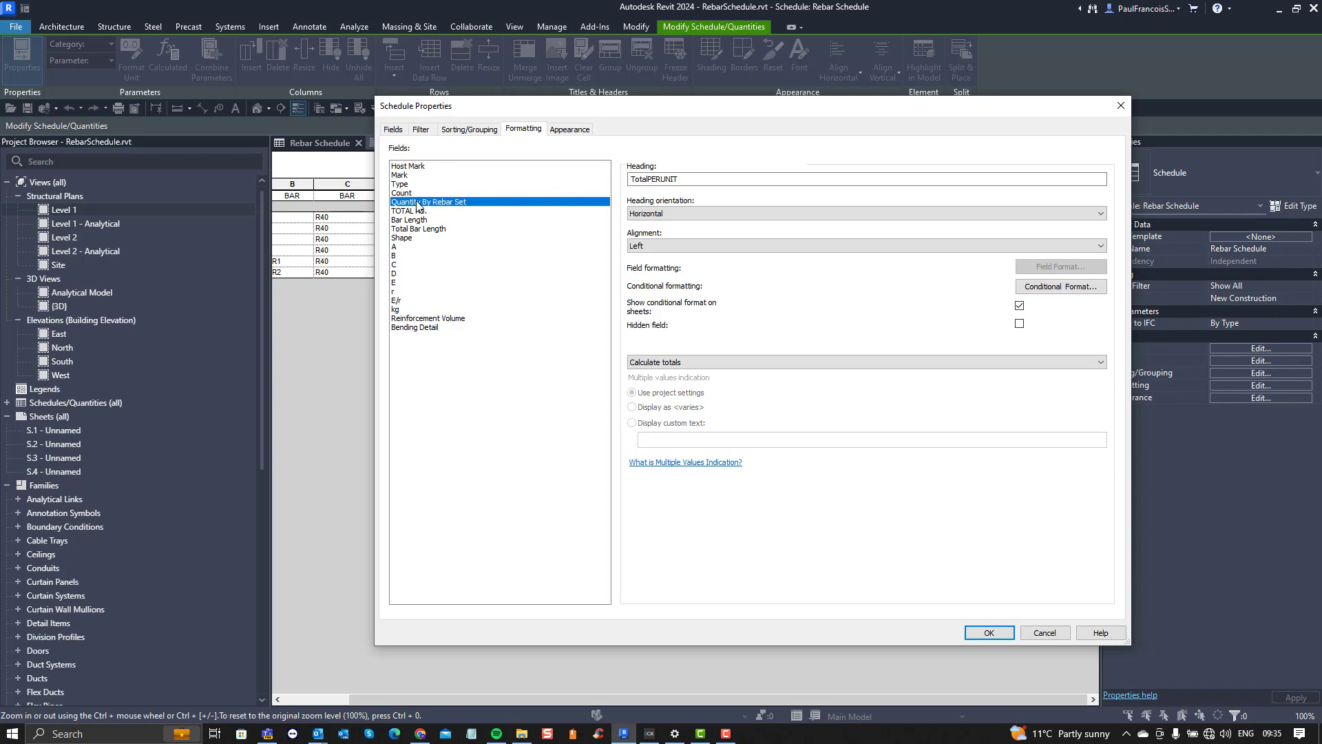
pyautogui.moveTo(557, 115); pyautogui.dragTo(737, 104)
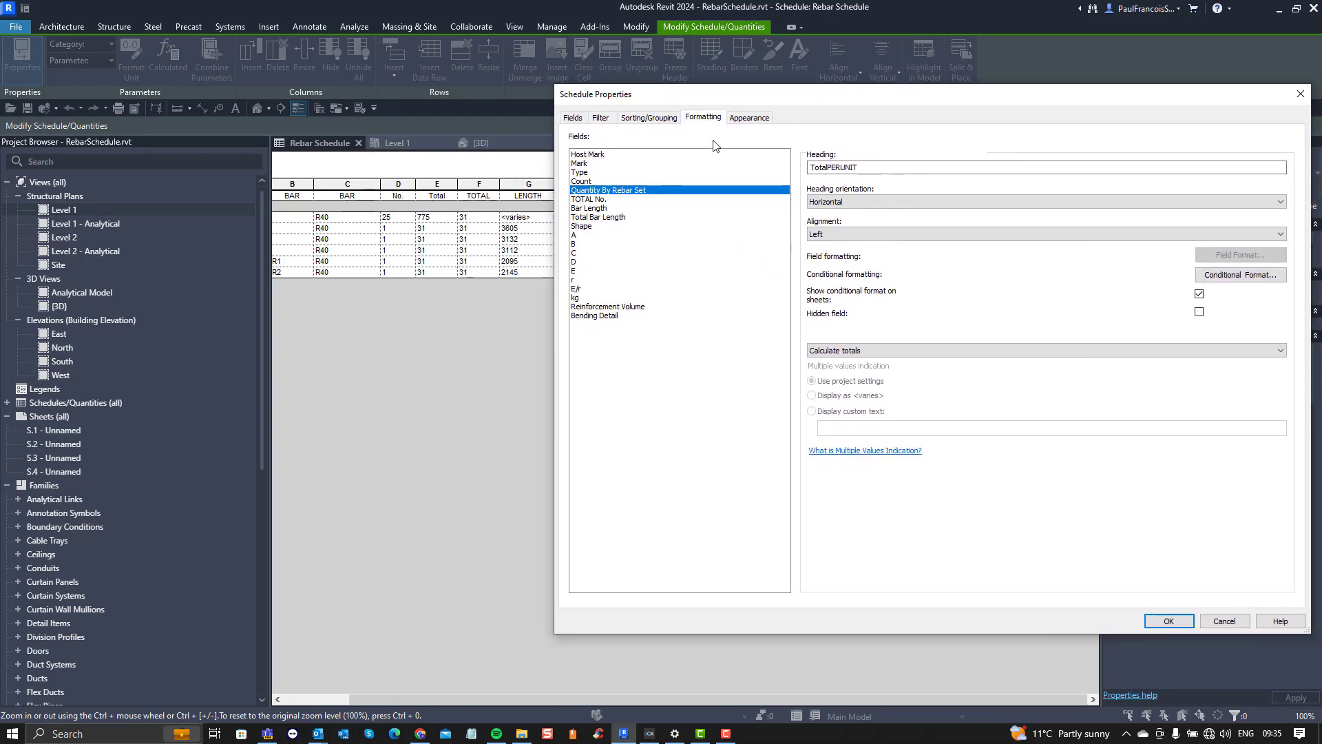
pyautogui.click(601, 199)
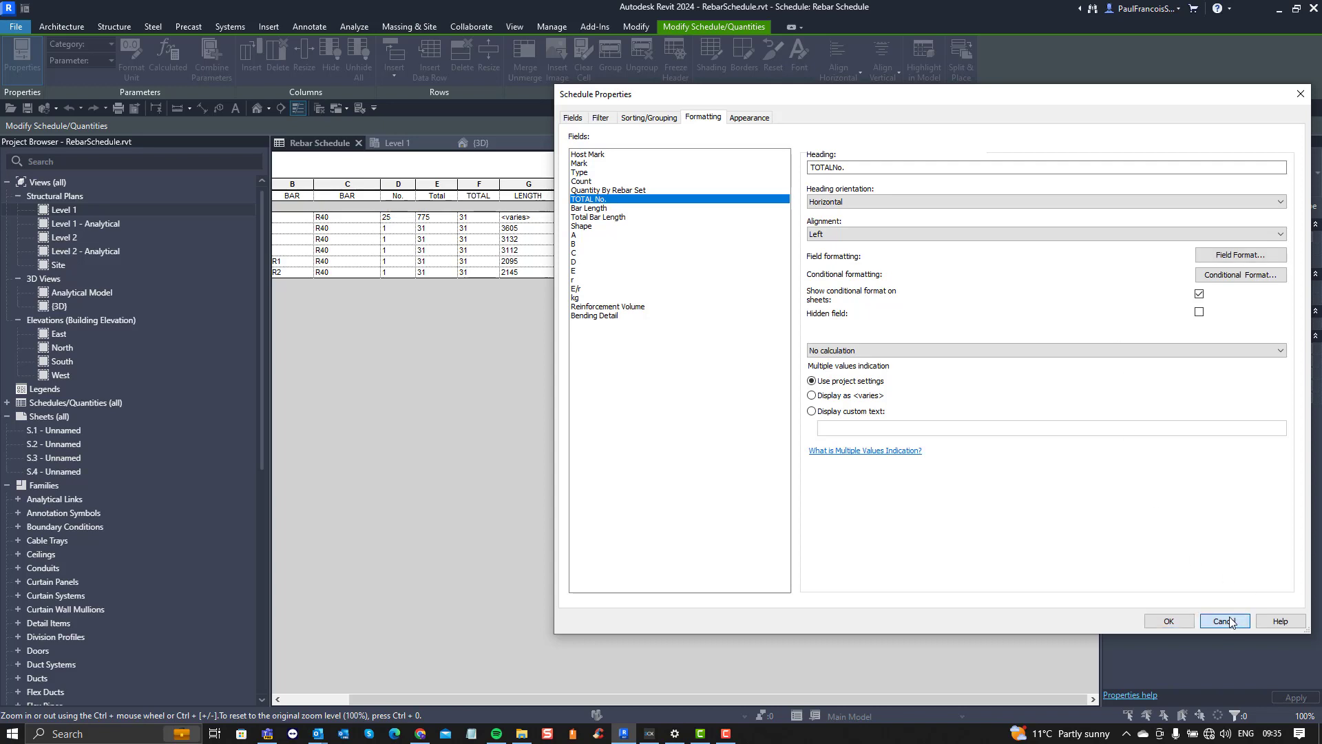
pyautogui.click(1169, 621)
# Step: Widen the TotalPERUNIT and TOTALNo. columns of the schedule
pyautogui.click(506, 186)
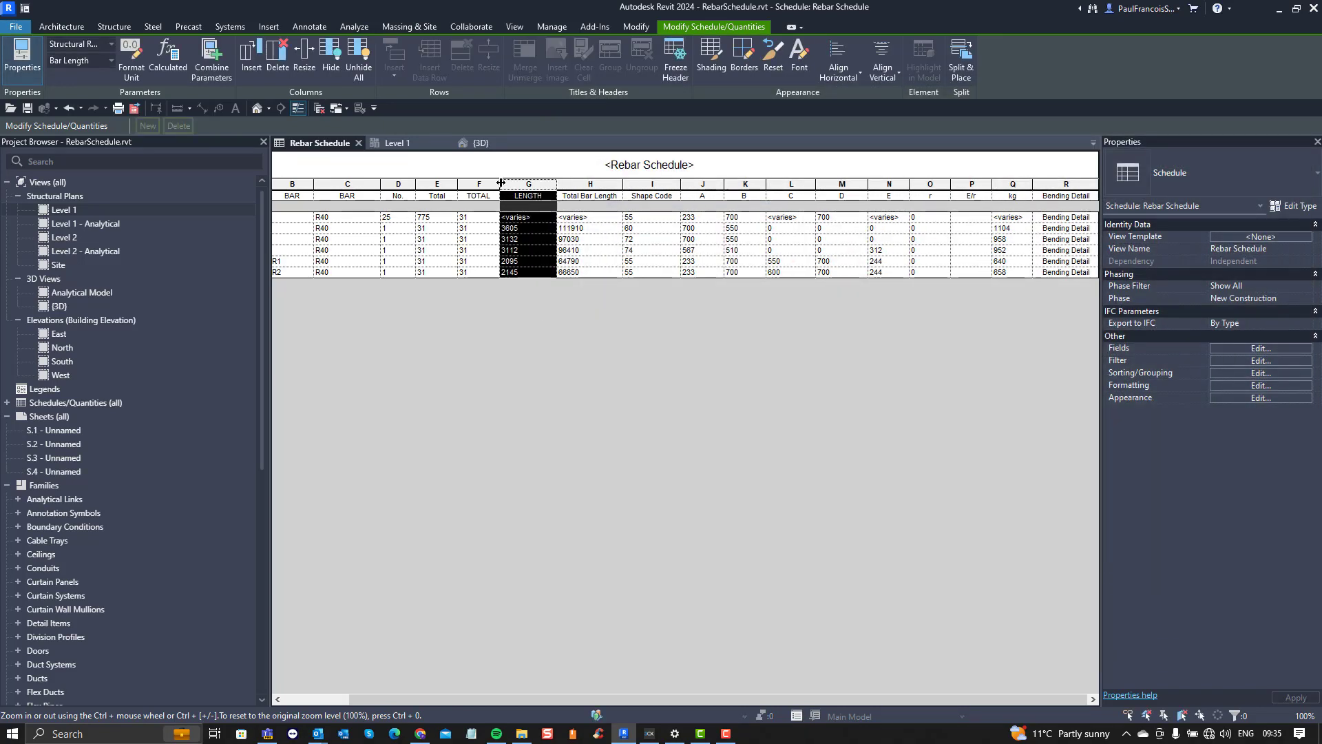
pyautogui.moveTo(500, 184); pyautogui.dragTo(556, 184)
pyautogui.moveTo(455, 185); pyautogui.dragTo(499, 185)
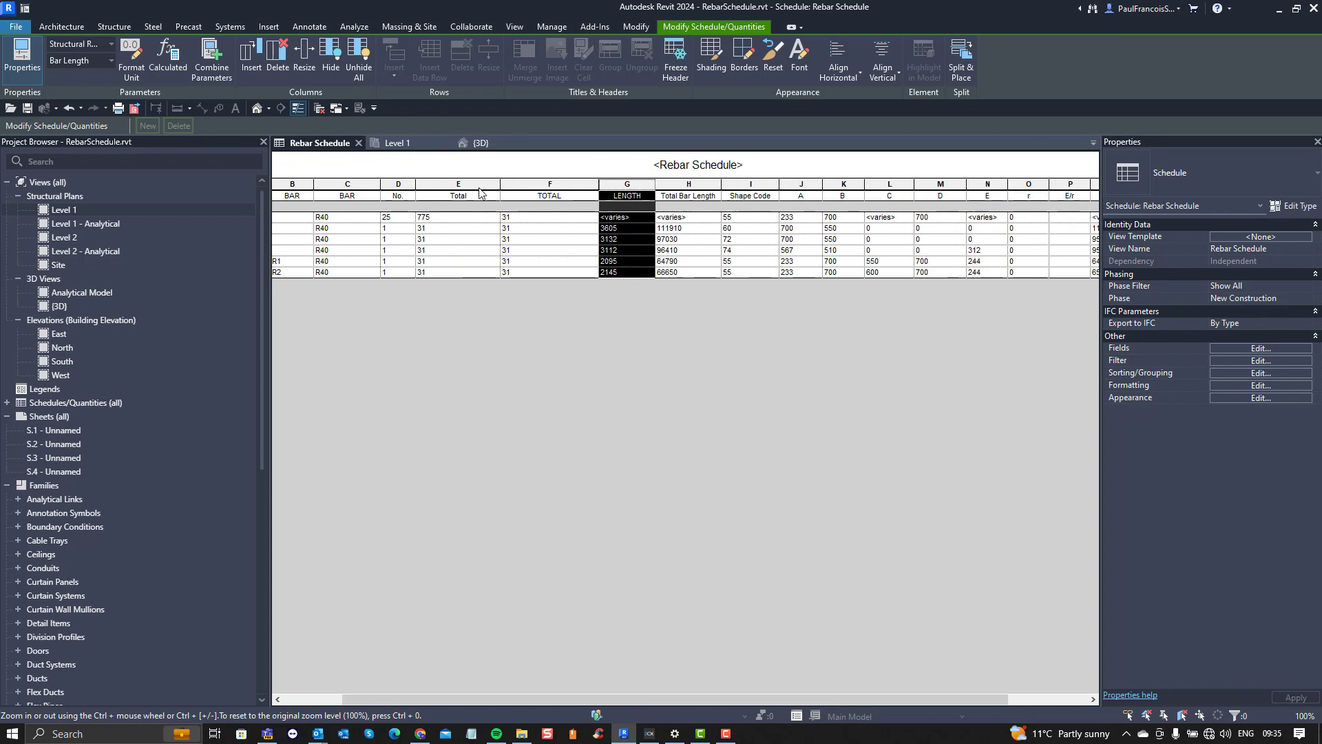
# Step: Compare the formatting of the TOTAL No. and Quantity By Rebar Set fields and close the settings without changes
pyautogui.click(1237, 361)
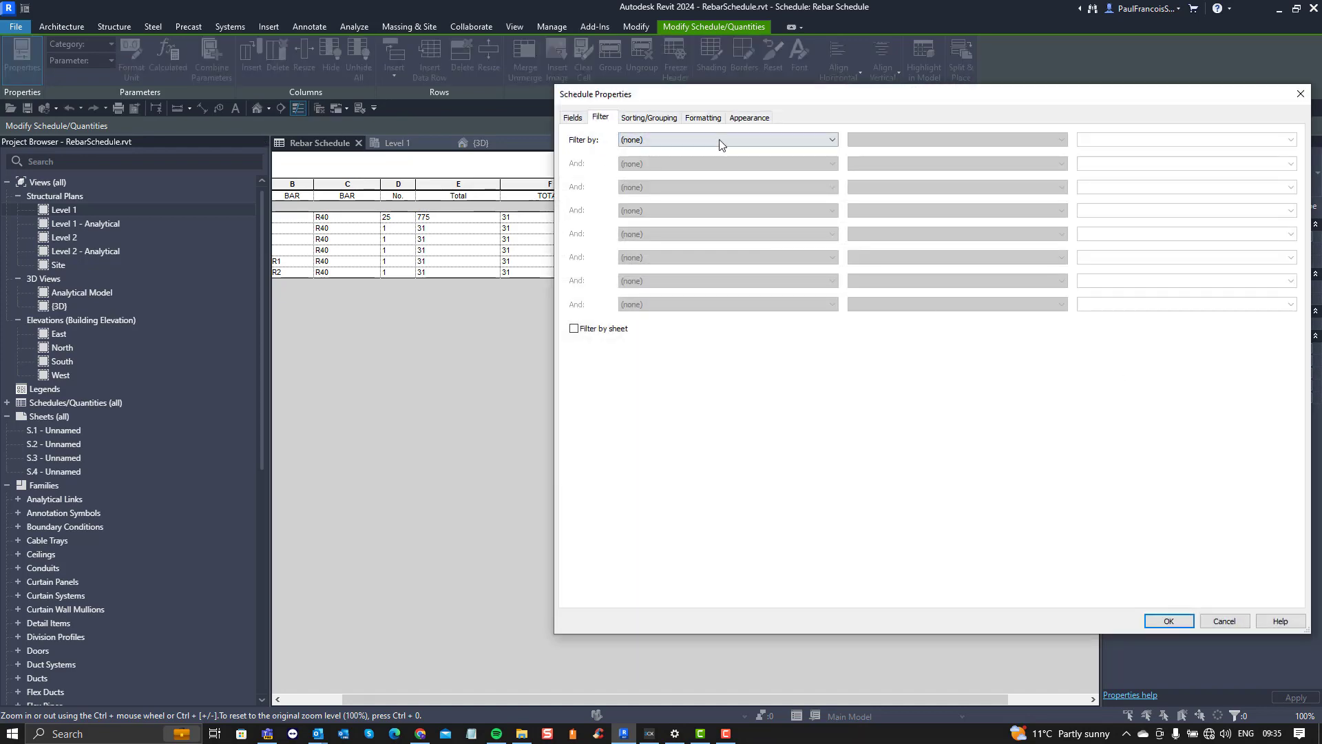
pyautogui.click(703, 117)
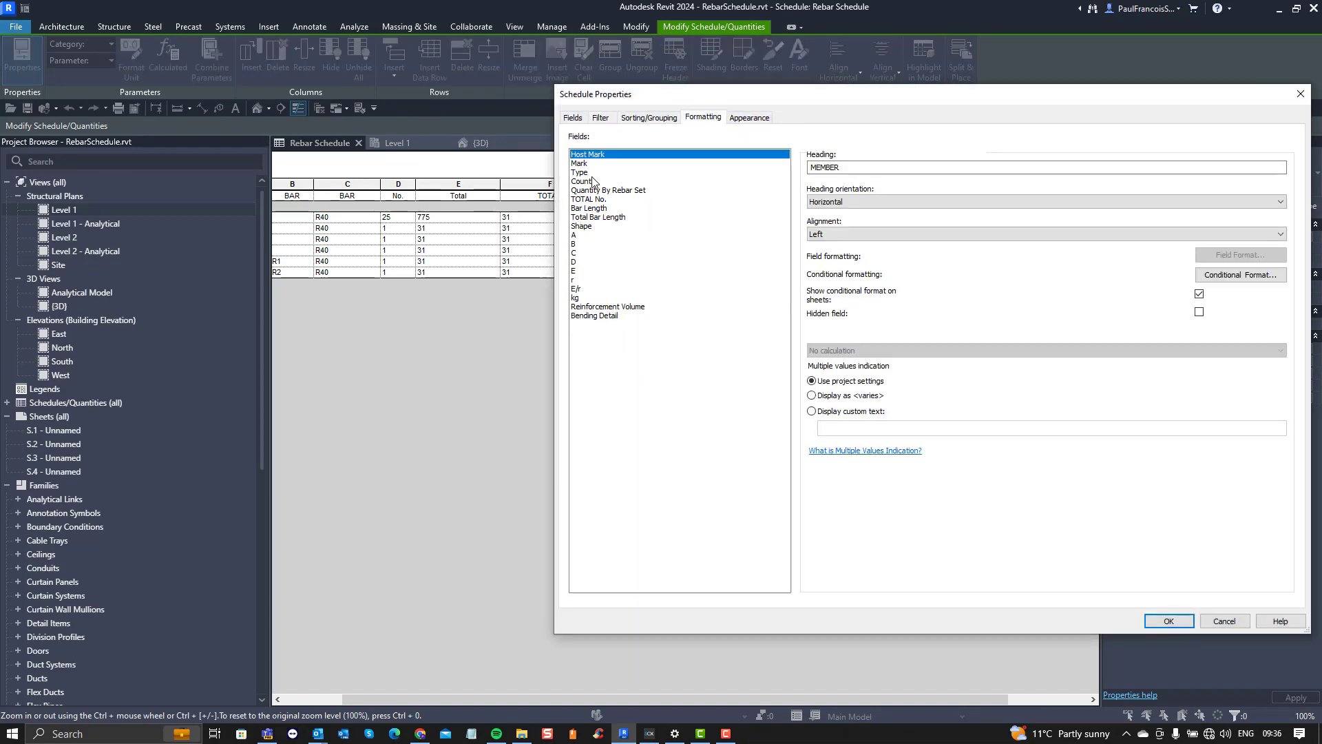
pyautogui.click(598, 200)
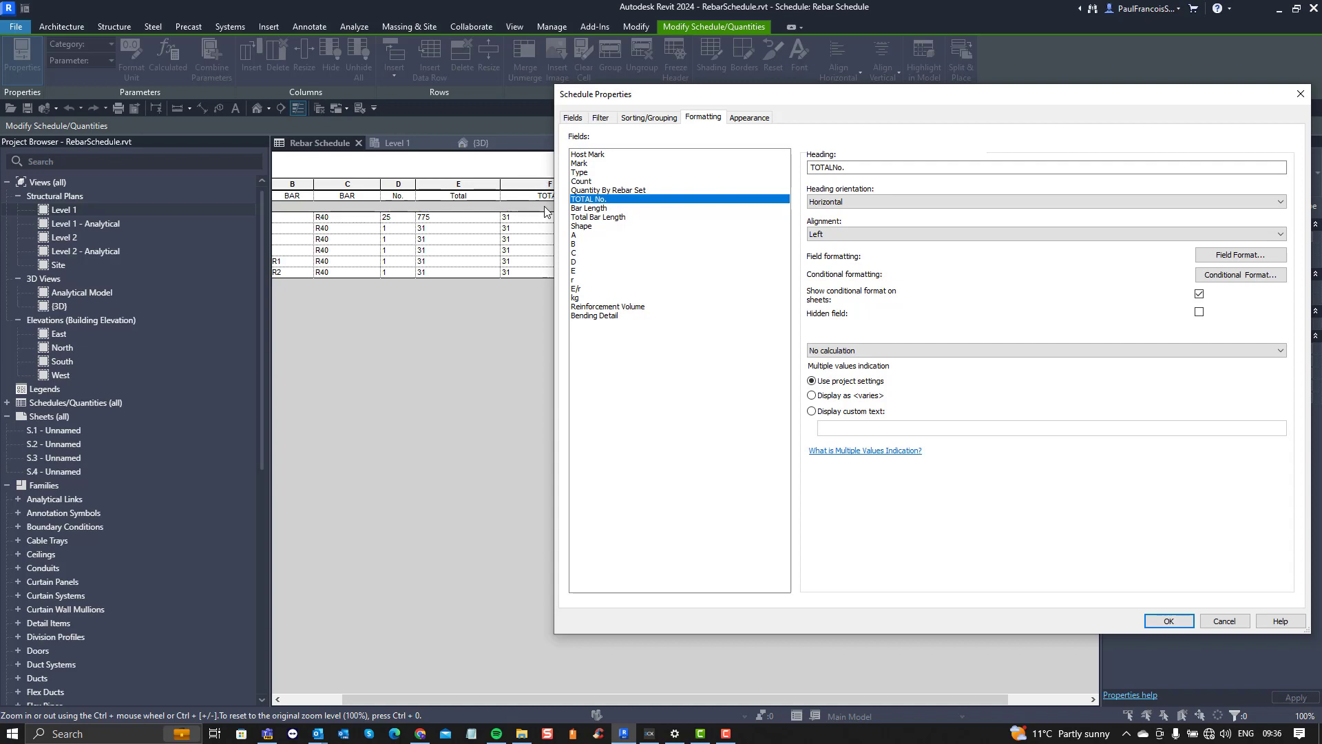
pyautogui.click(606, 191)
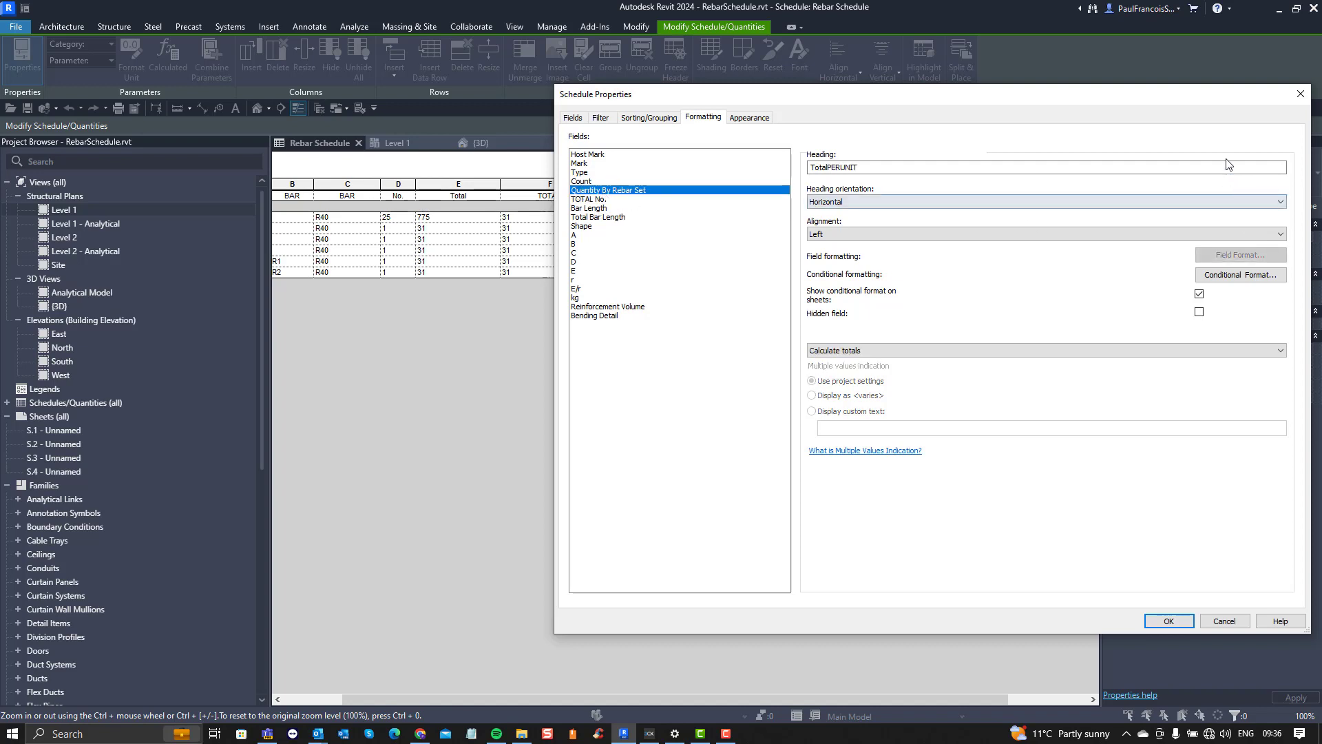
pyautogui.click(1301, 94)
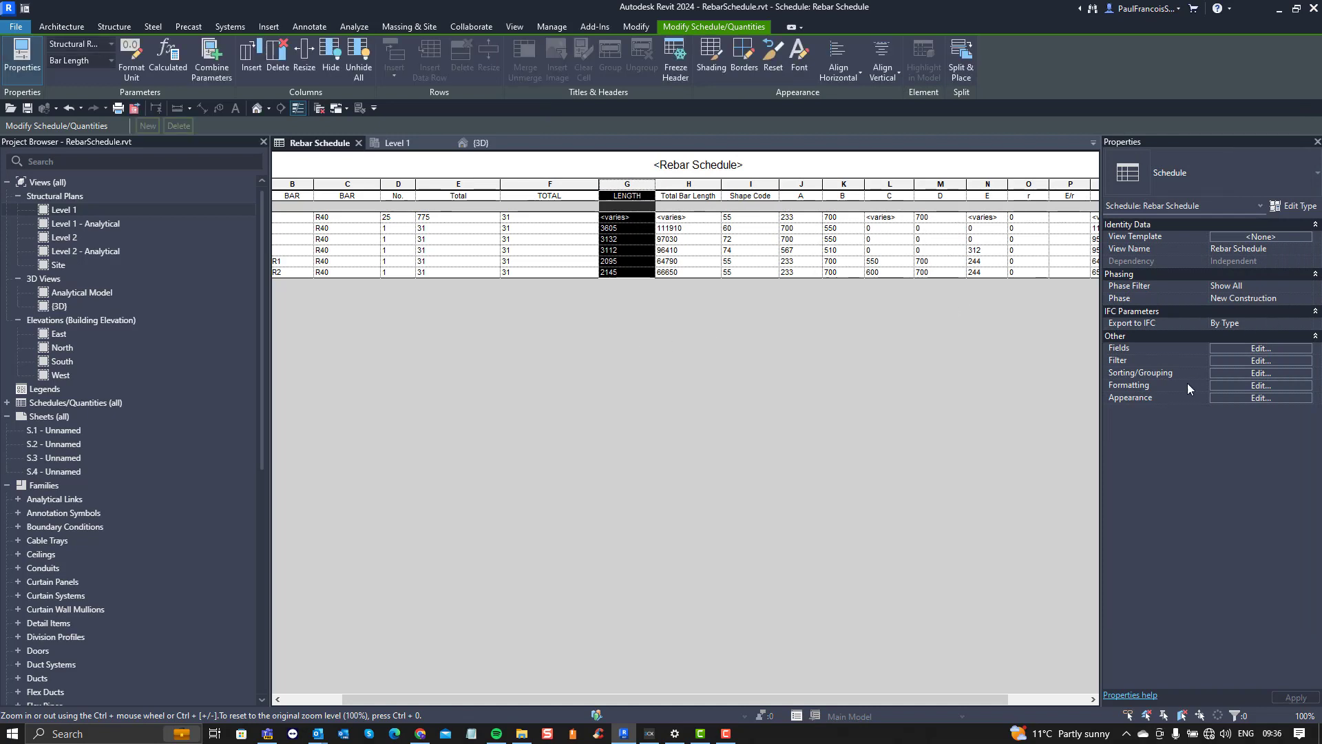
# Step: Check the schedule's Include elements in links and Filter by sheet options, and turn on Itemize every instance in its sorting settings
pyautogui.click(1239, 349)
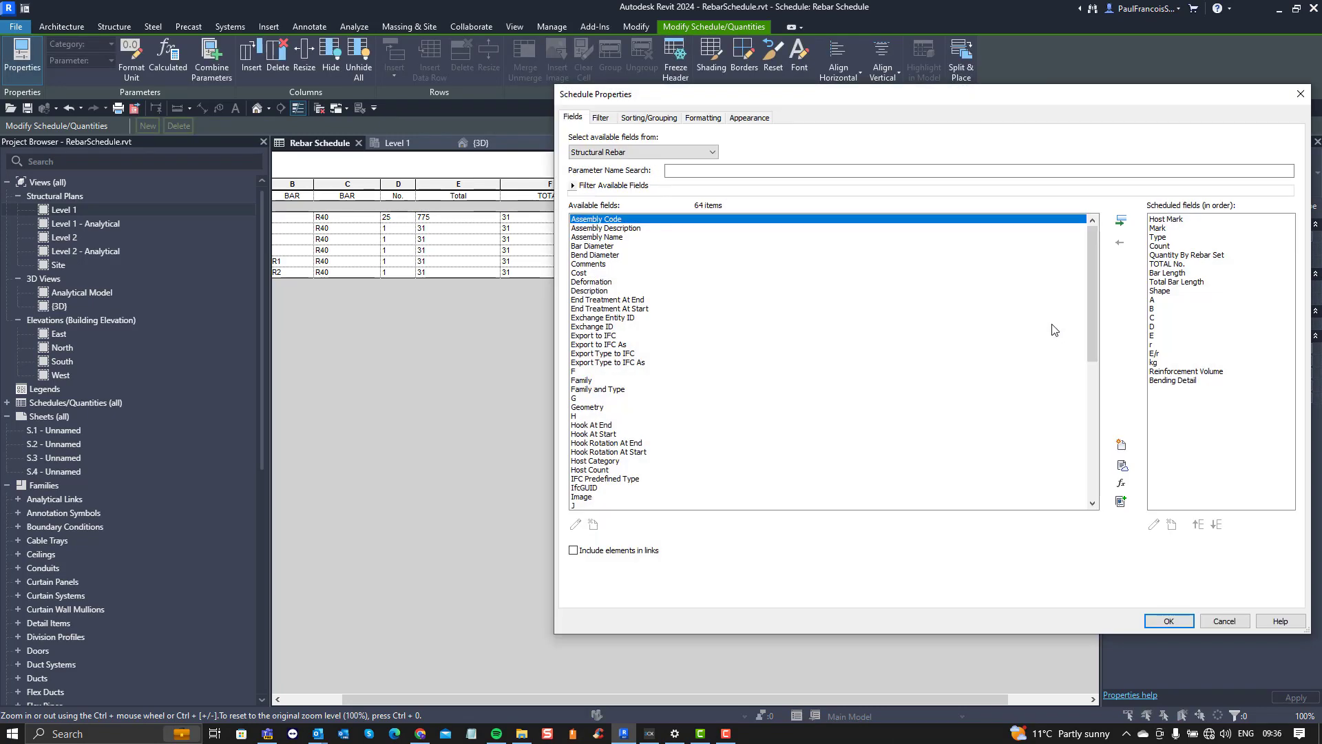
pyautogui.click(596, 551)
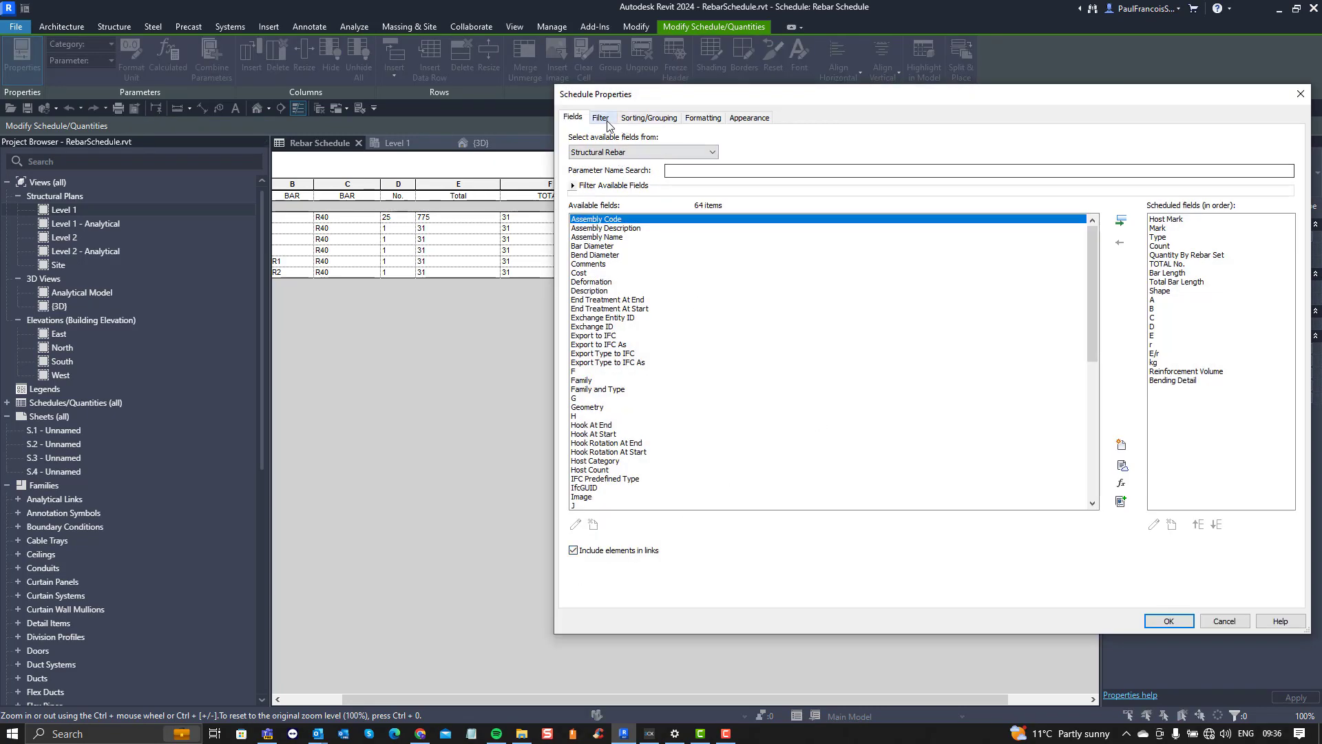
pyautogui.click(573, 551)
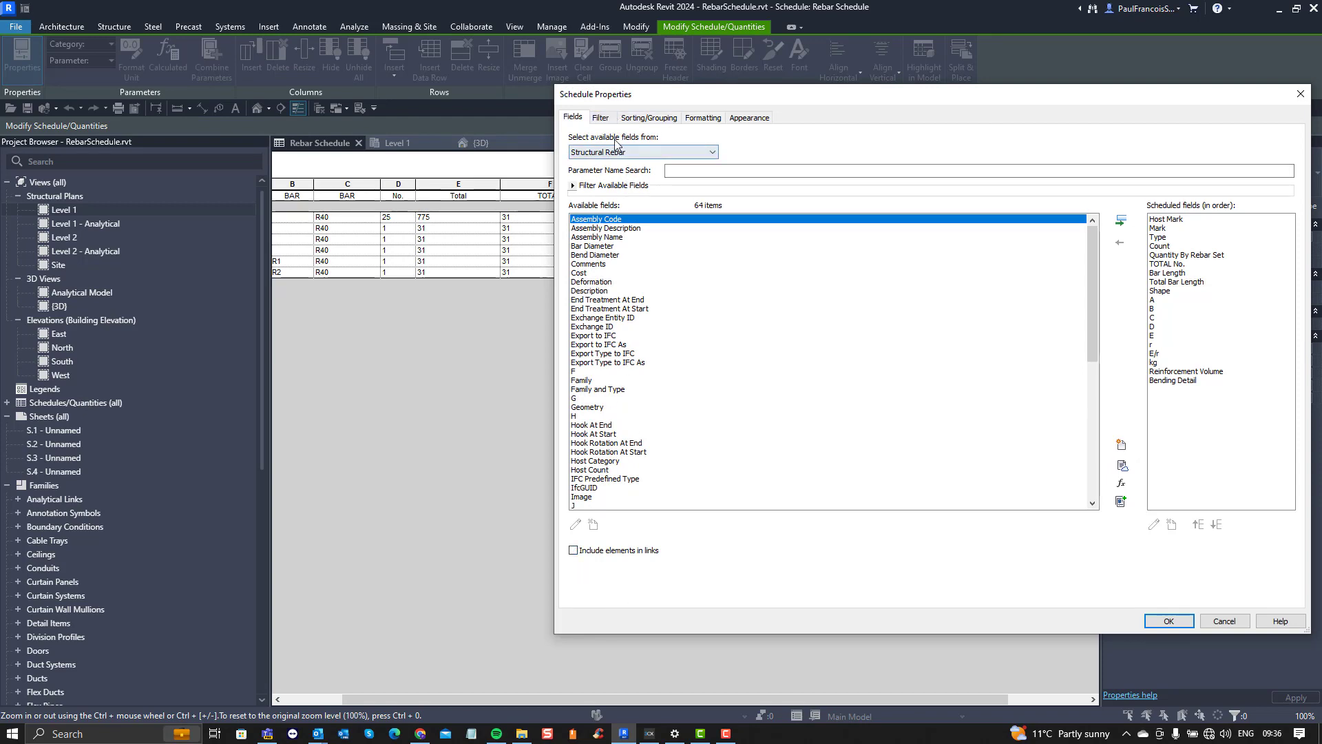
pyautogui.click(600, 119)
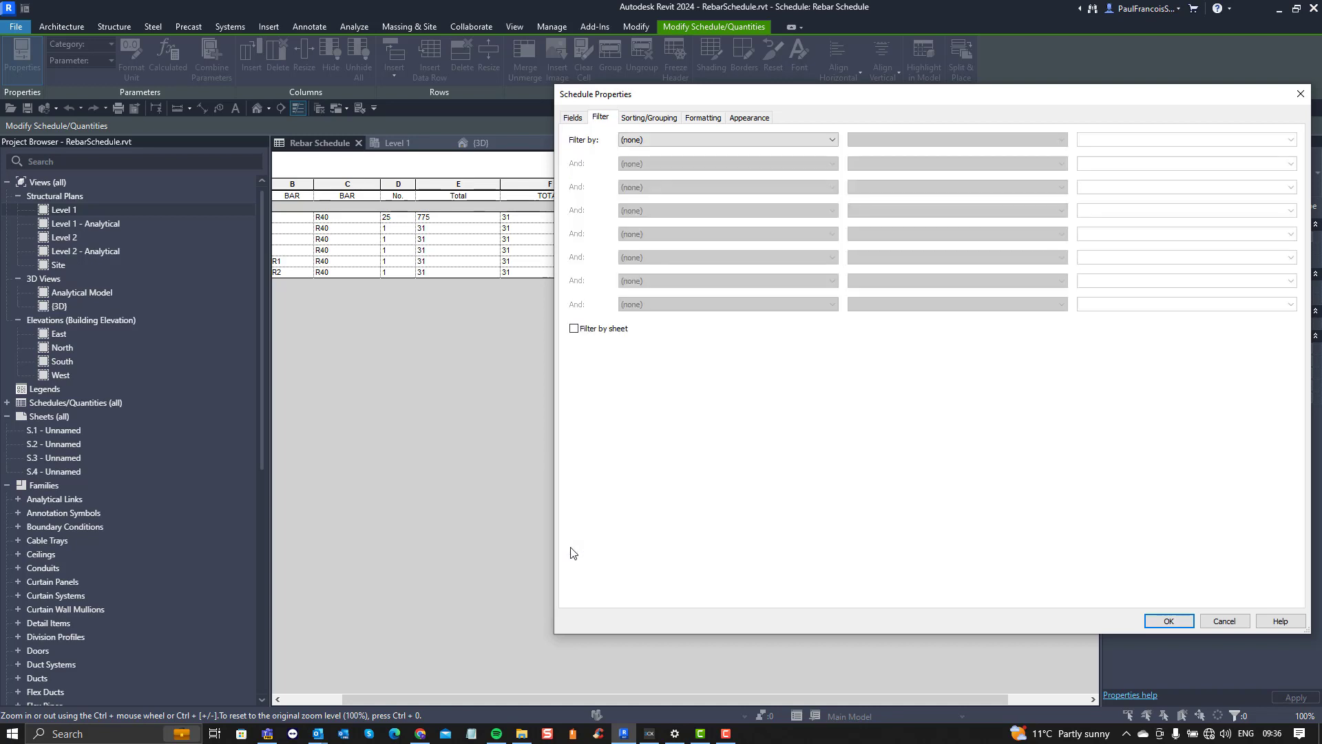
pyautogui.click(582, 327)
pyautogui.click(584, 329)
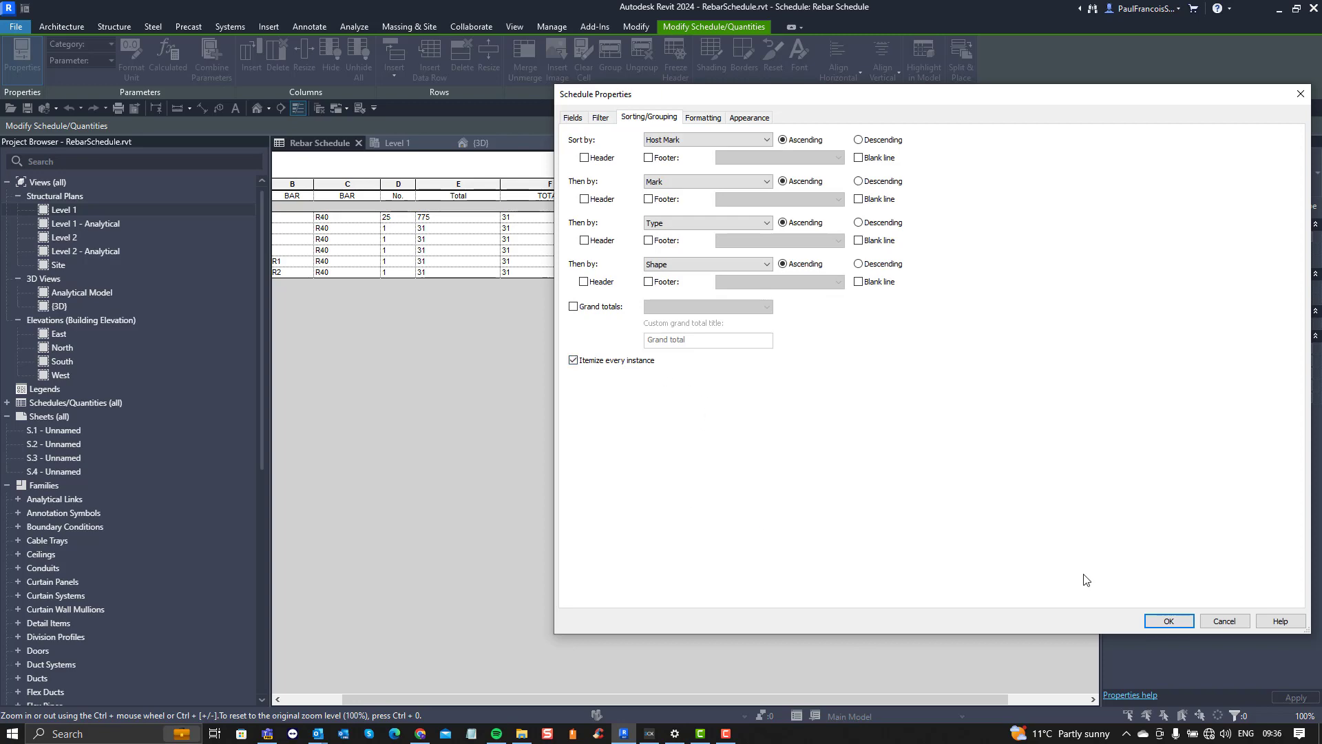
pyautogui.click(1169, 621)
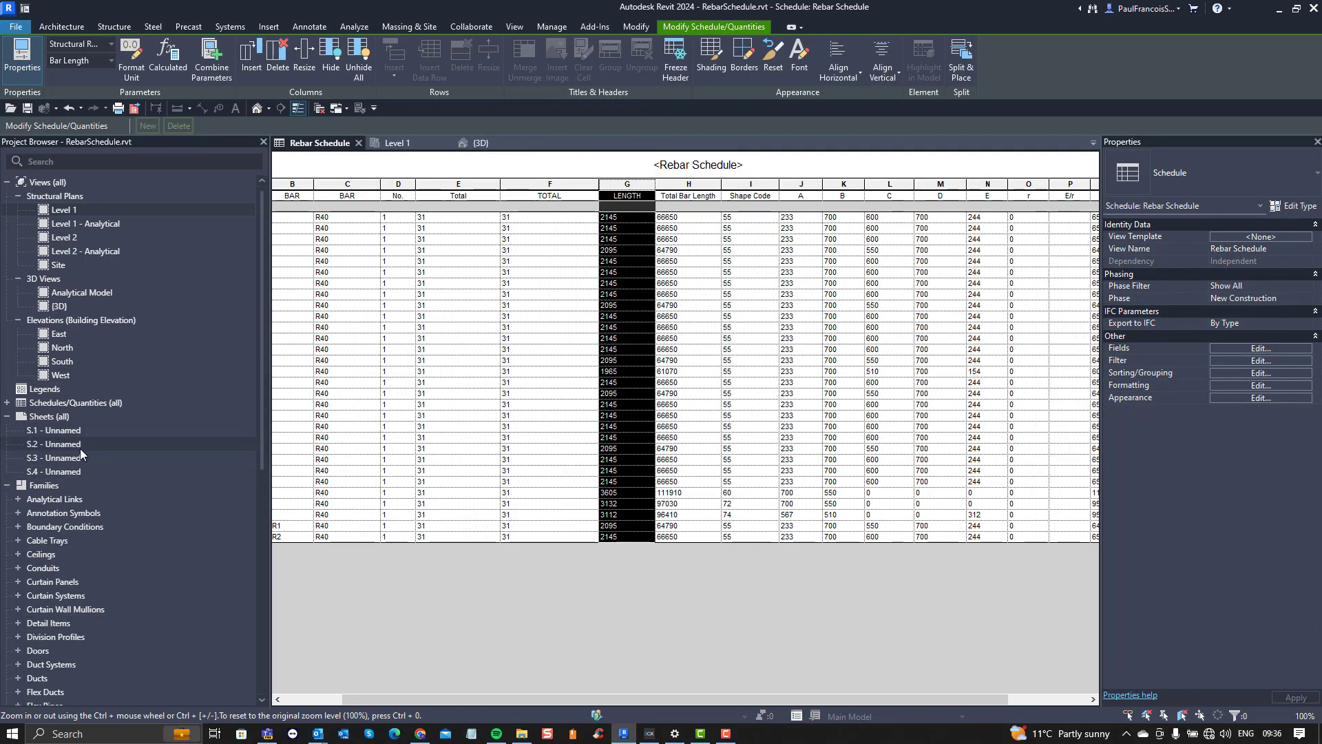
# Step: Split the Rebar Schedule evenly across sheets S.1 to S.4 and place it near the upper-left corner of the sheet border
pyautogui.click(965, 67)
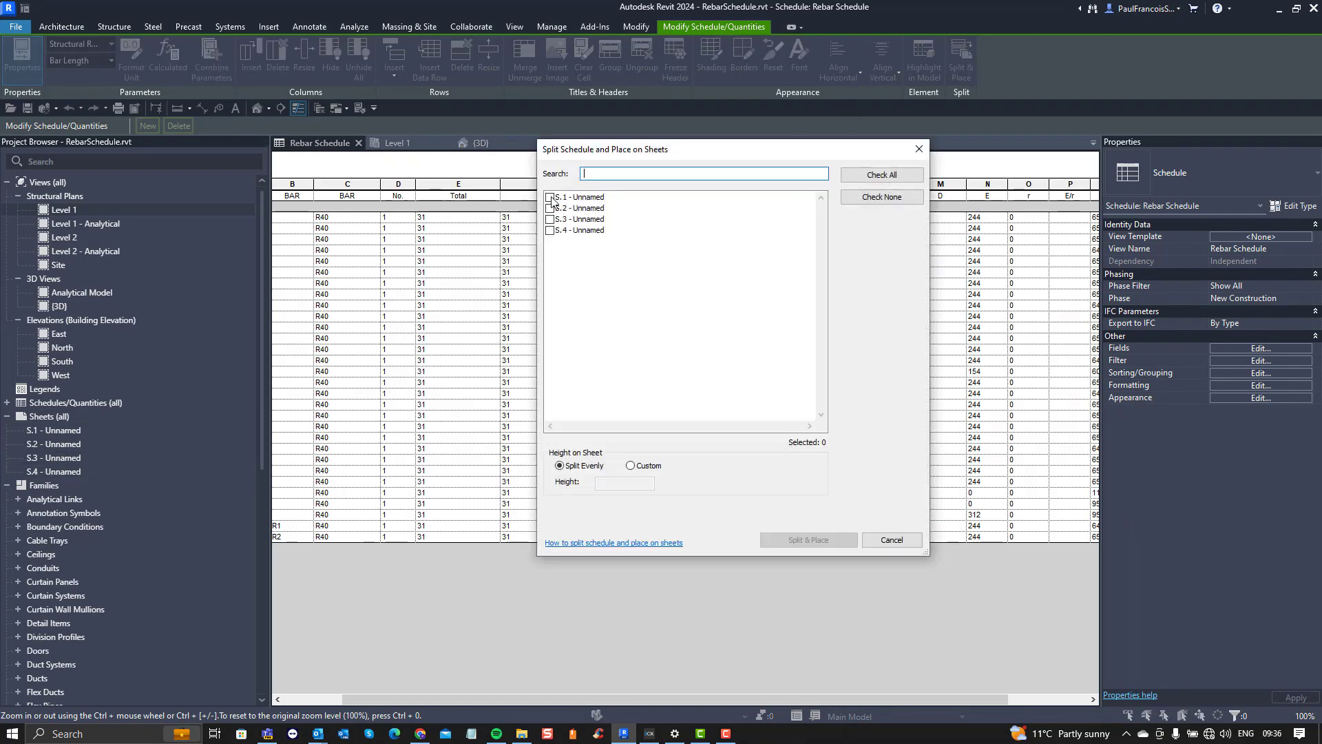
pyautogui.click(550, 197)
pyautogui.click(550, 208)
pyautogui.click(550, 219)
pyautogui.click(550, 230)
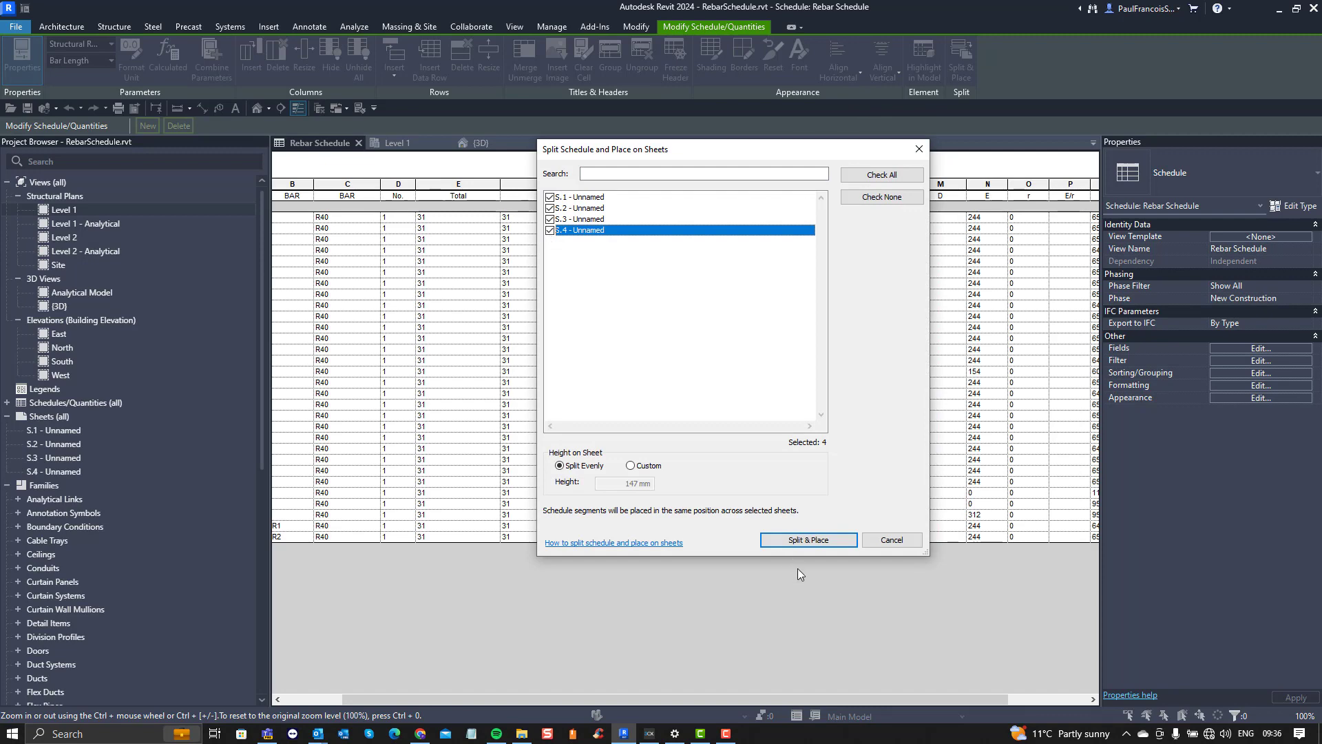
pyautogui.click(806, 540)
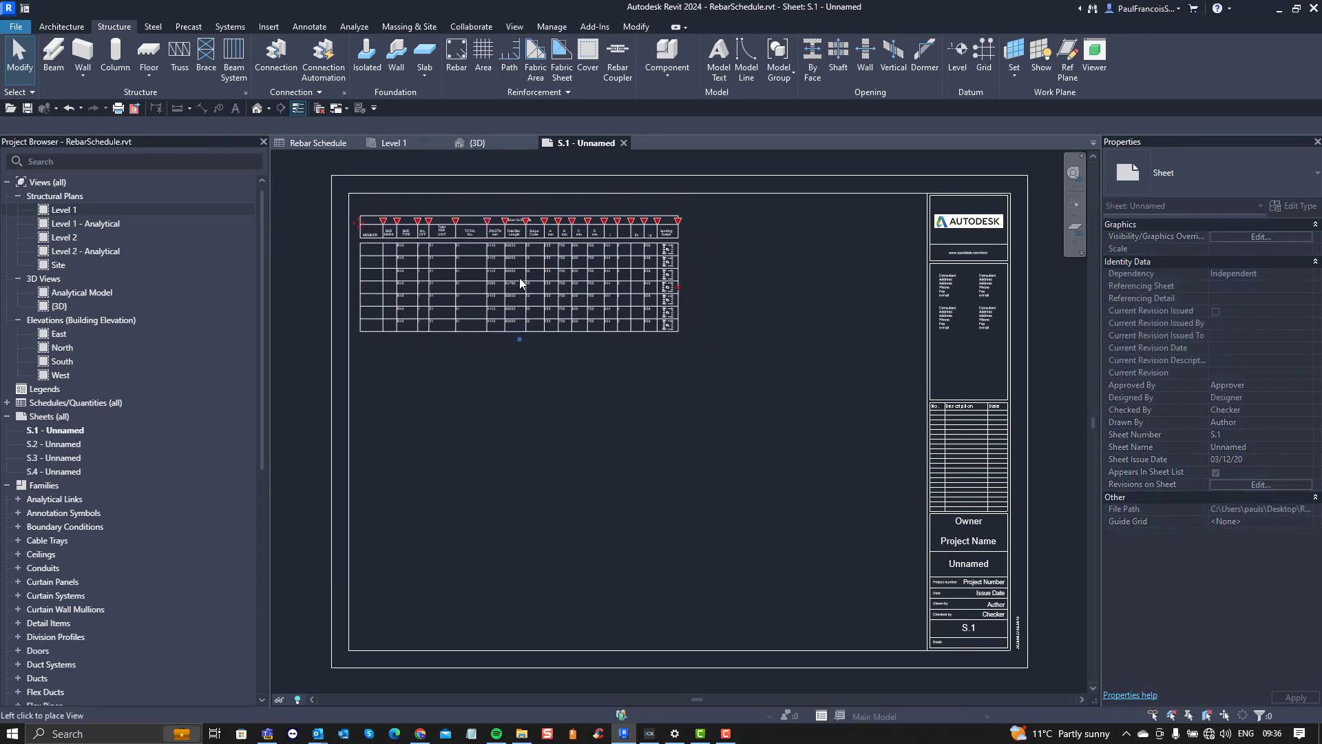
pyautogui.click(523, 284)
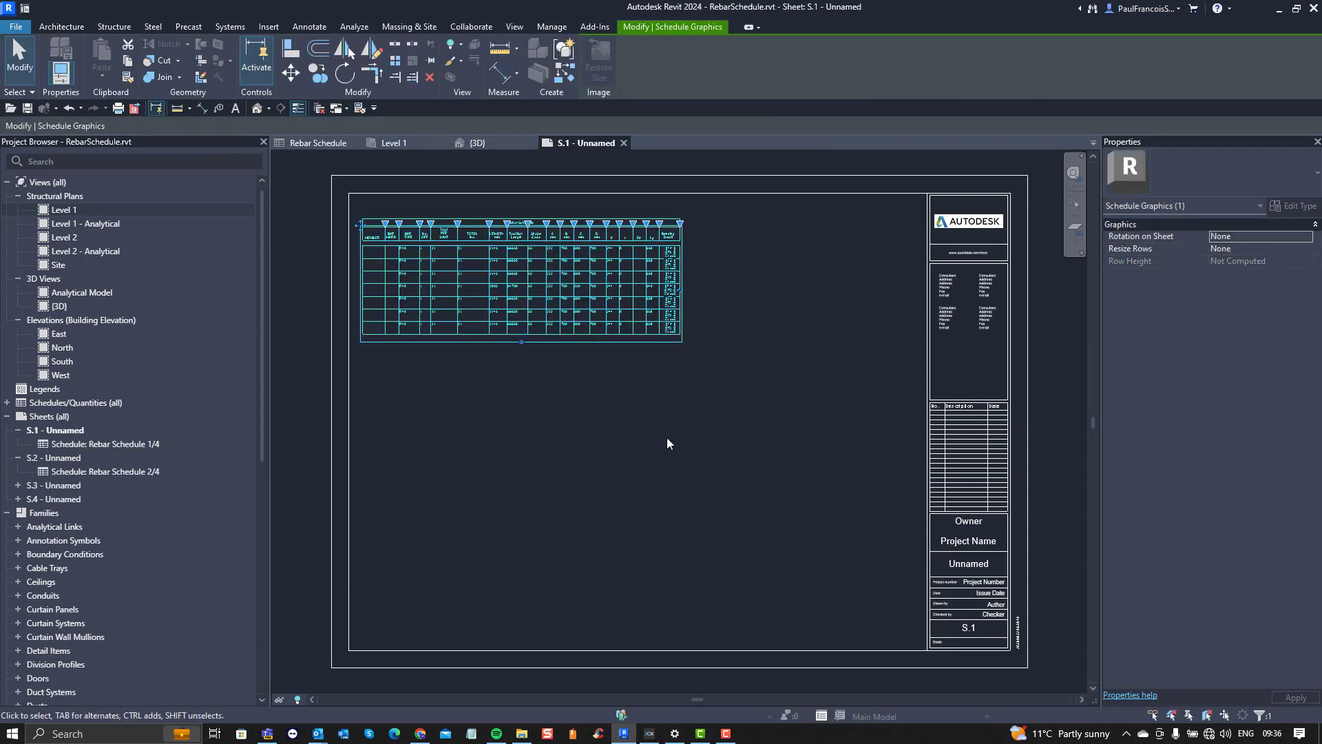
pyautogui.click(667, 443)
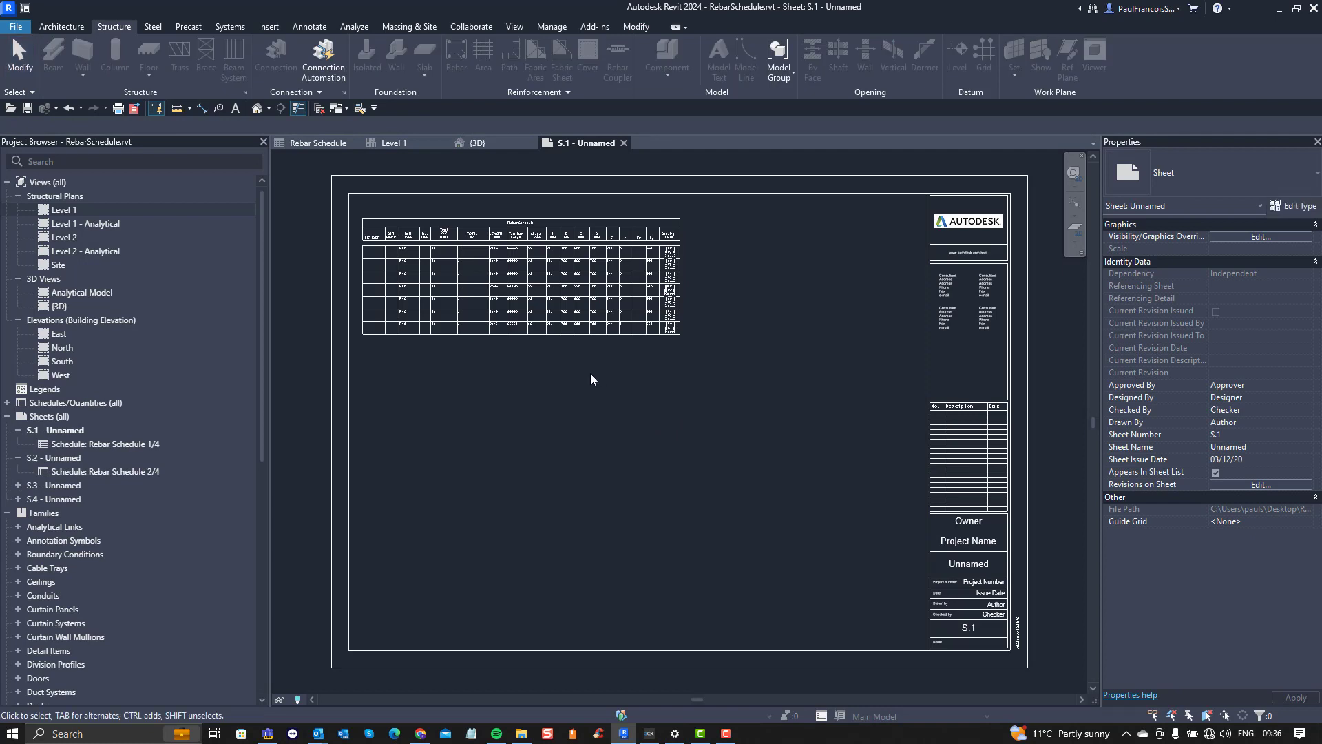
# Step: Expand sheets S.3 and S.4 in the browser and open the sheets to examine their schedule segments, ending on S.1
pyautogui.click(19, 486)
pyautogui.click(18, 514)
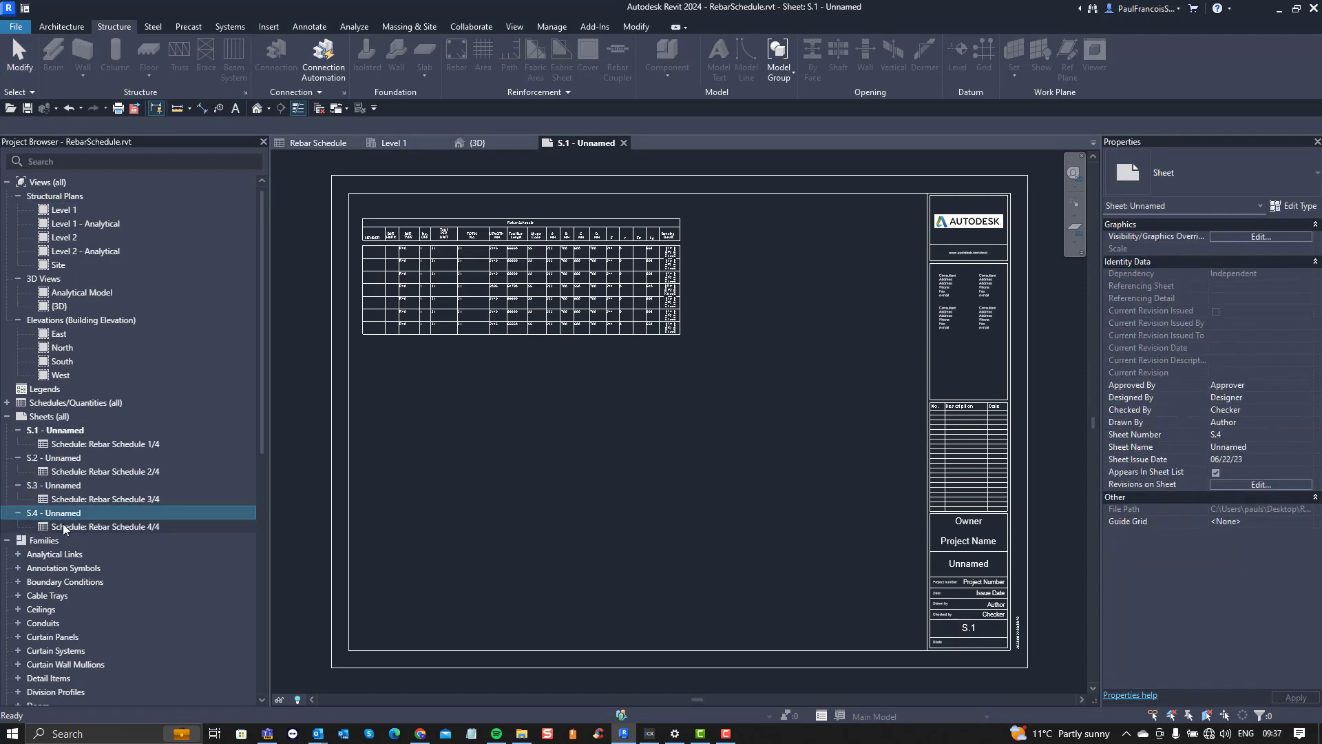
pyautogui.doubleClick(70, 514)
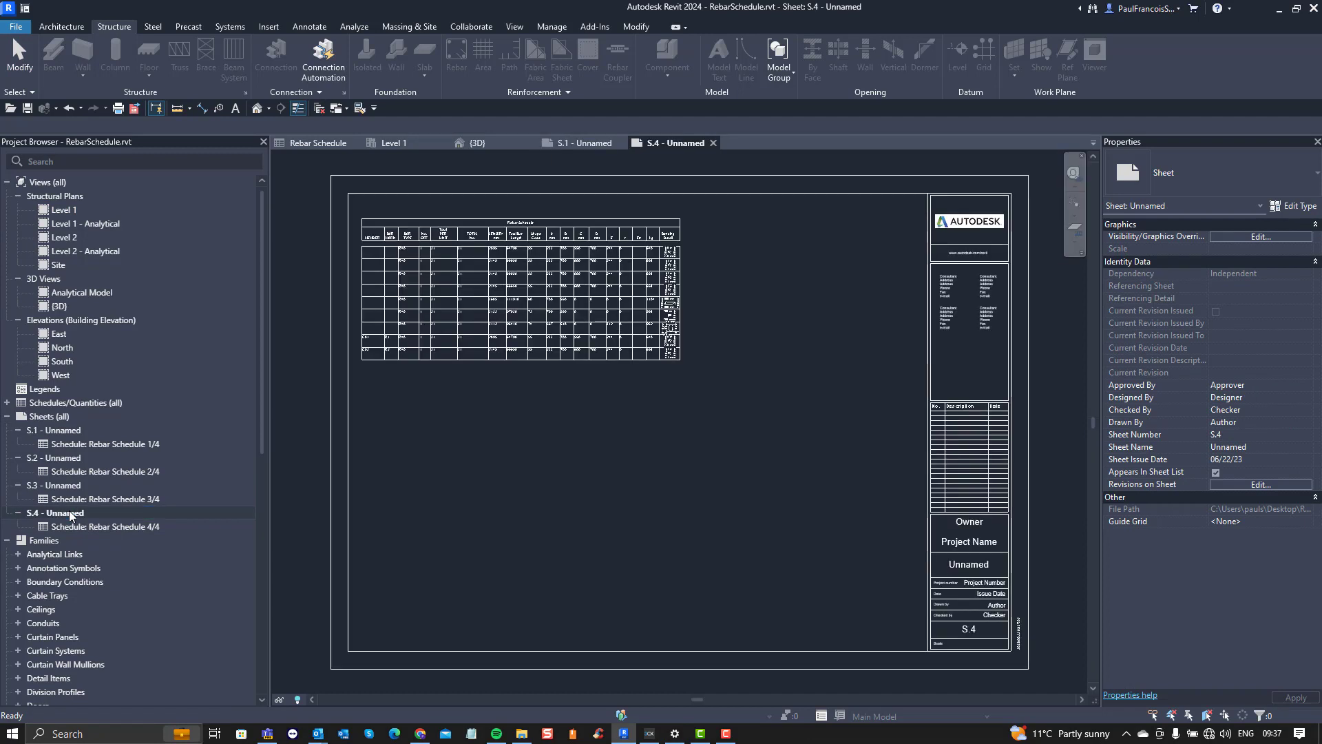
pyautogui.doubleClick(69, 485)
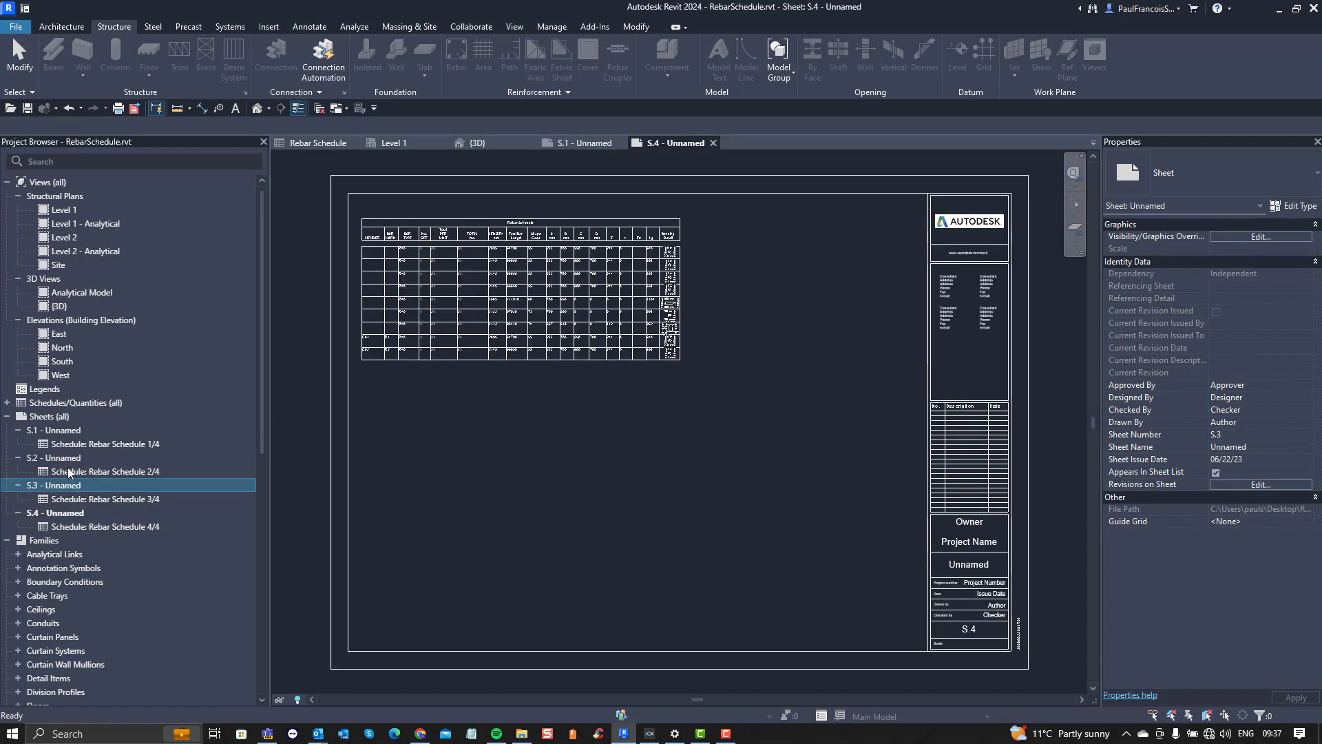
pyautogui.doubleClick(72, 430)
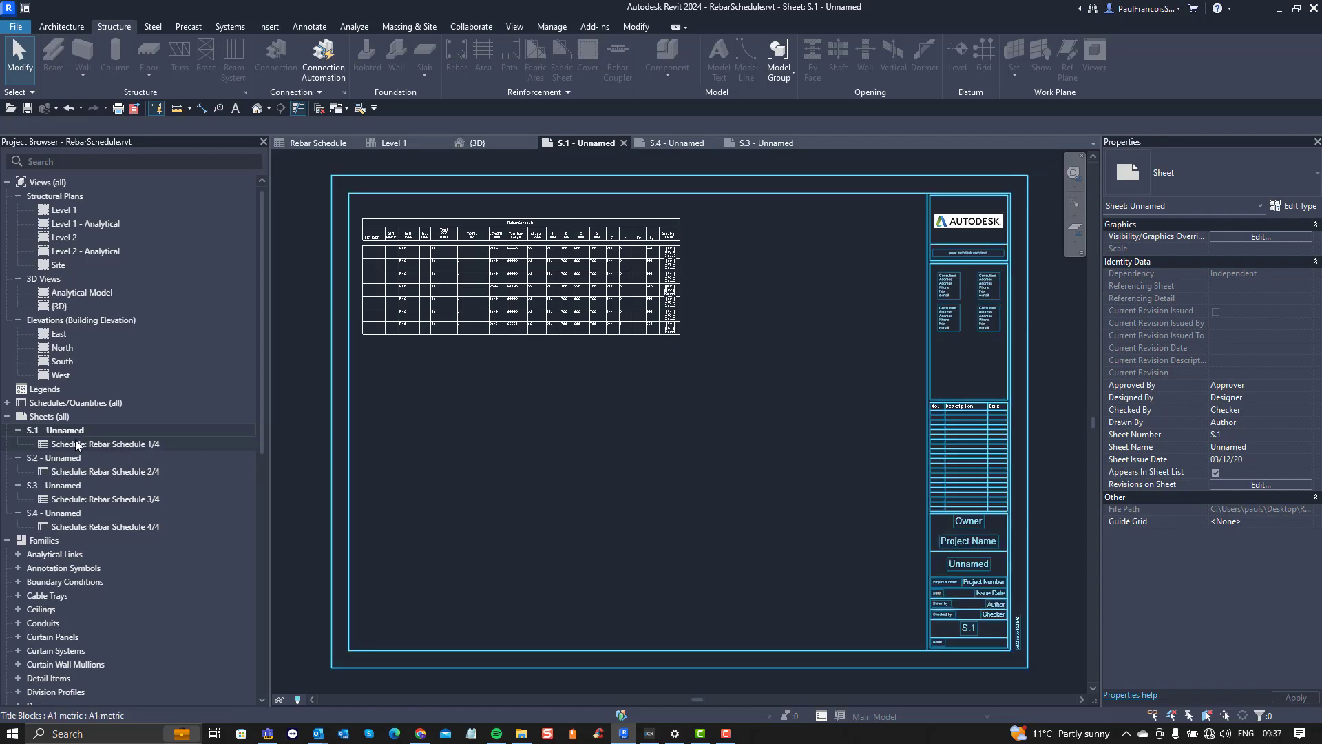
# Step: Narrow the Total PER UNIT and TOTAL No. columns and adjust the LENGTH column of the schedule on sheet S.1
pyautogui.scroll(-2, 618, 480)
pyautogui.scroll(5, 561, 347)
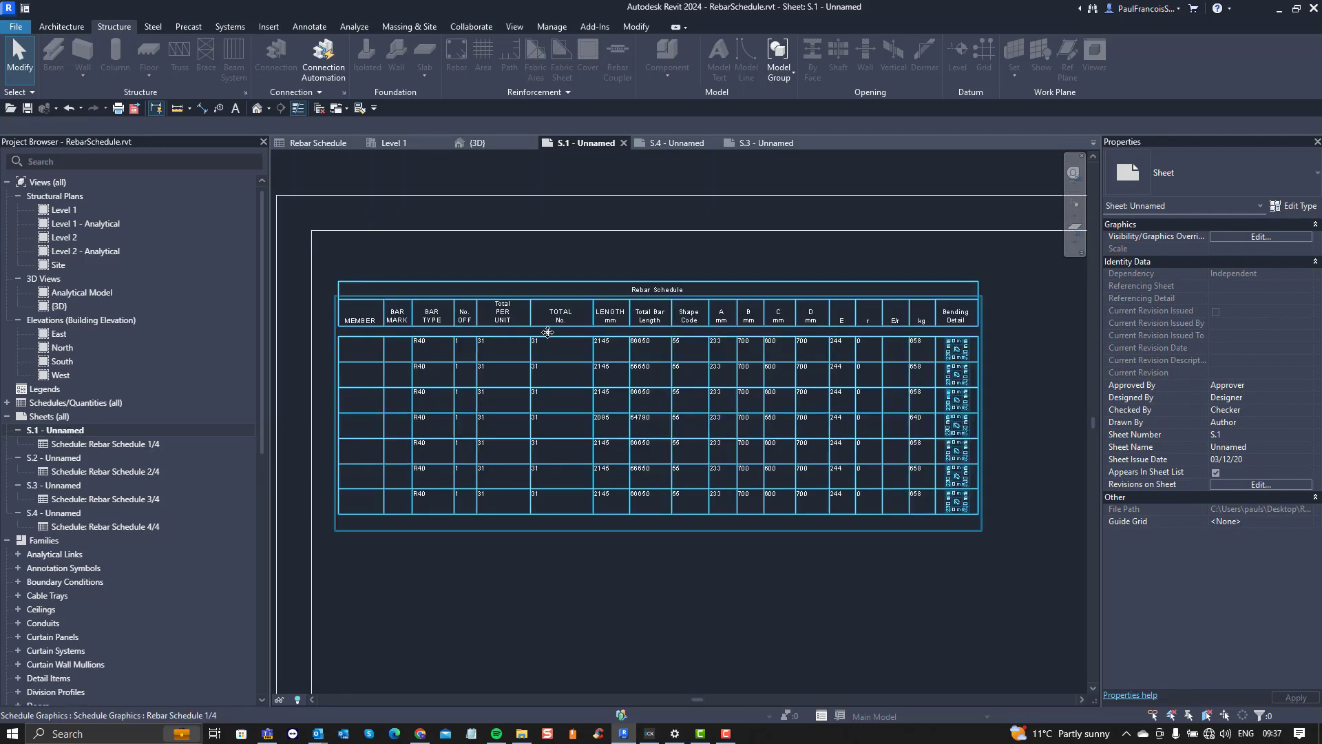
pyautogui.click(552, 330)
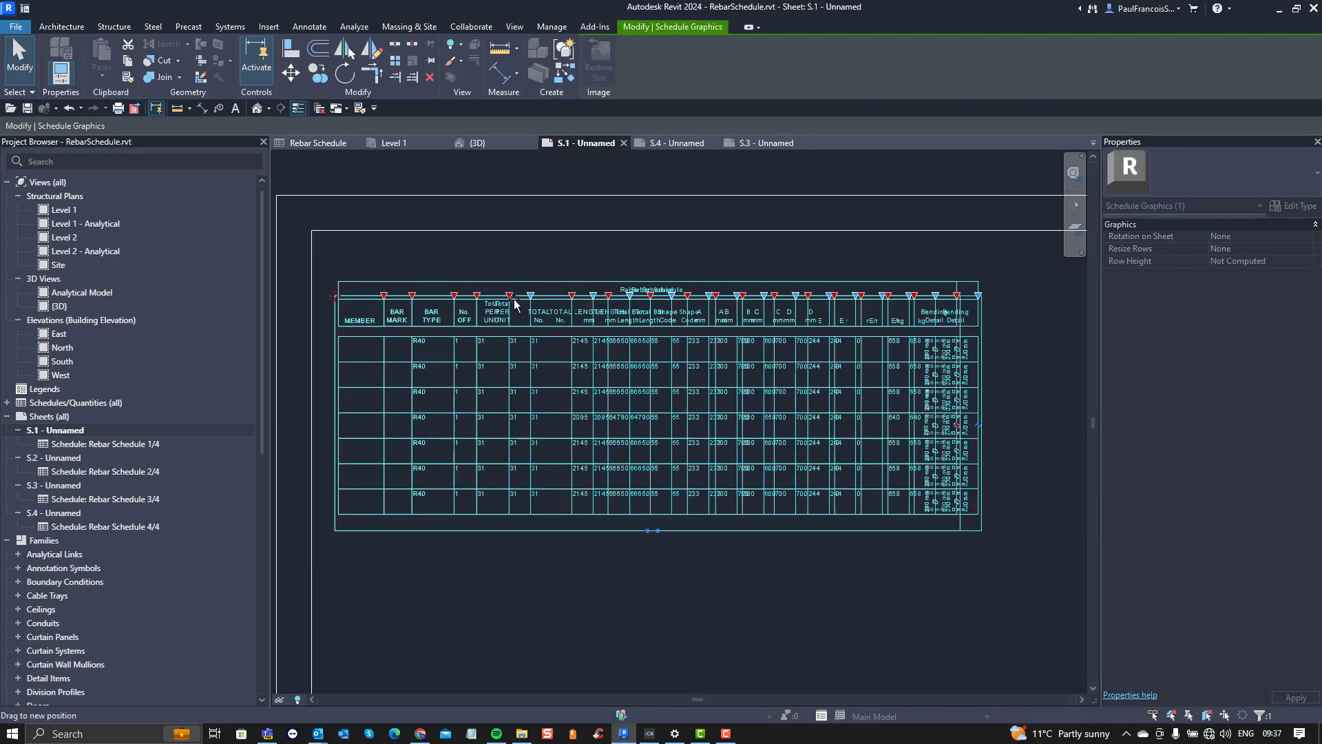
pyautogui.scroll(2, 513, 301)
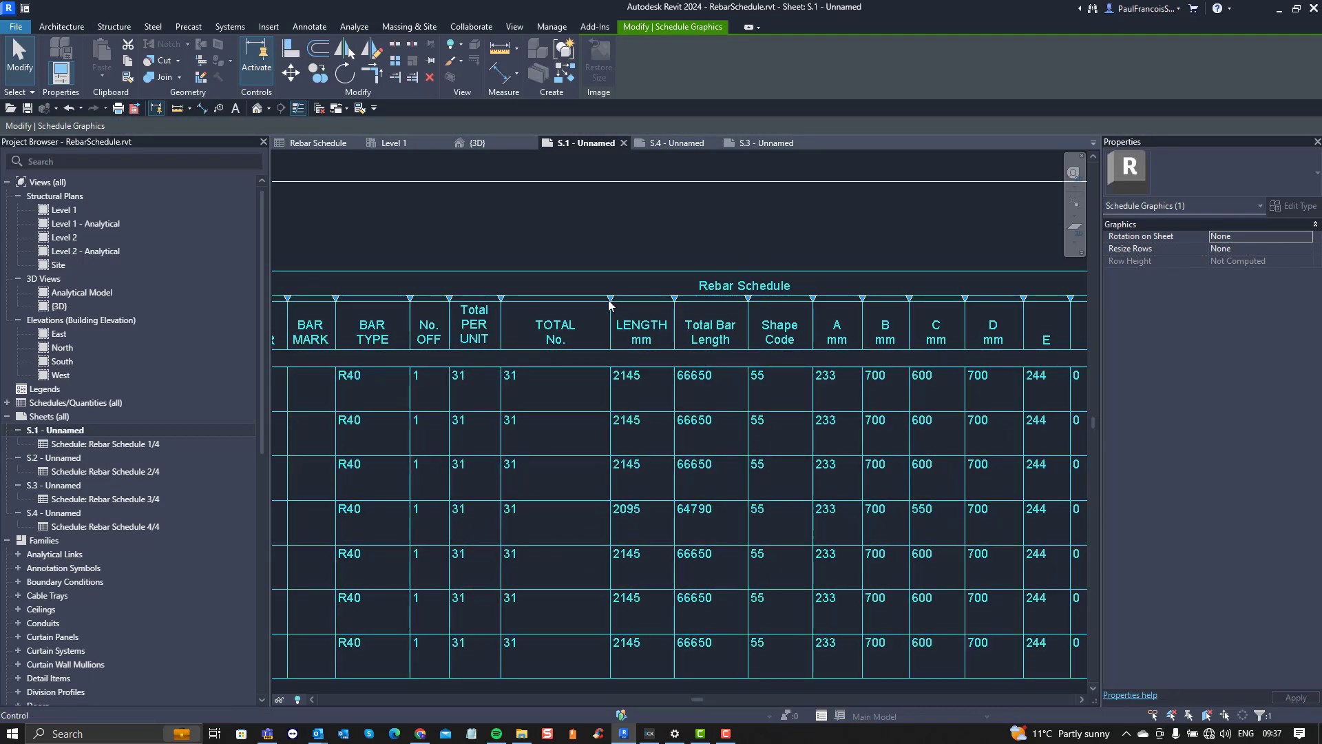
pyautogui.moveTo(611, 300); pyautogui.dragTo(564, 301)
pyautogui.moveTo(563, 300); pyautogui.dragTo(615, 303)
pyautogui.scroll(-3, 626, 314)
pyautogui.moveTo(640, 303); pyautogui.dragTo(572, 317, button='middle')
pyautogui.scroll(3, 573, 317)
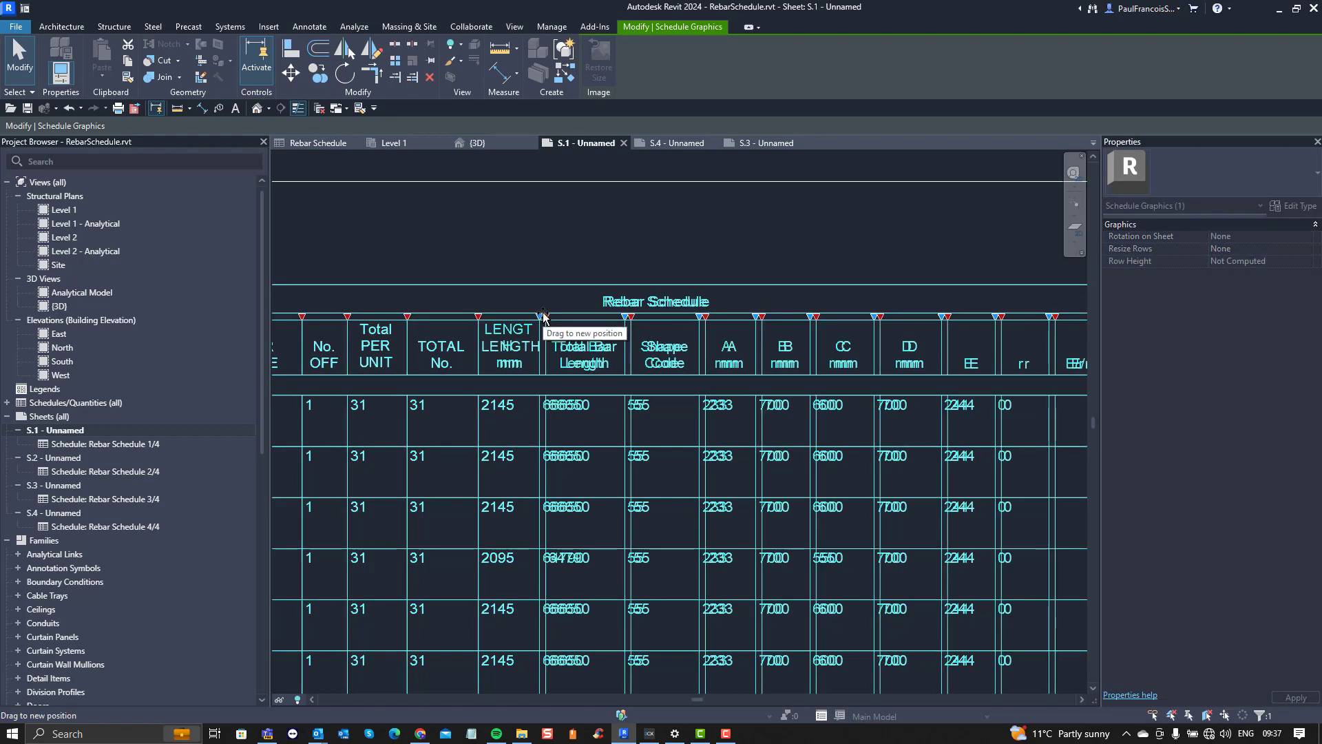
pyautogui.scroll(-4, 543, 317)
pyautogui.scroll(1, 878, 391)
pyautogui.click(878, 398)
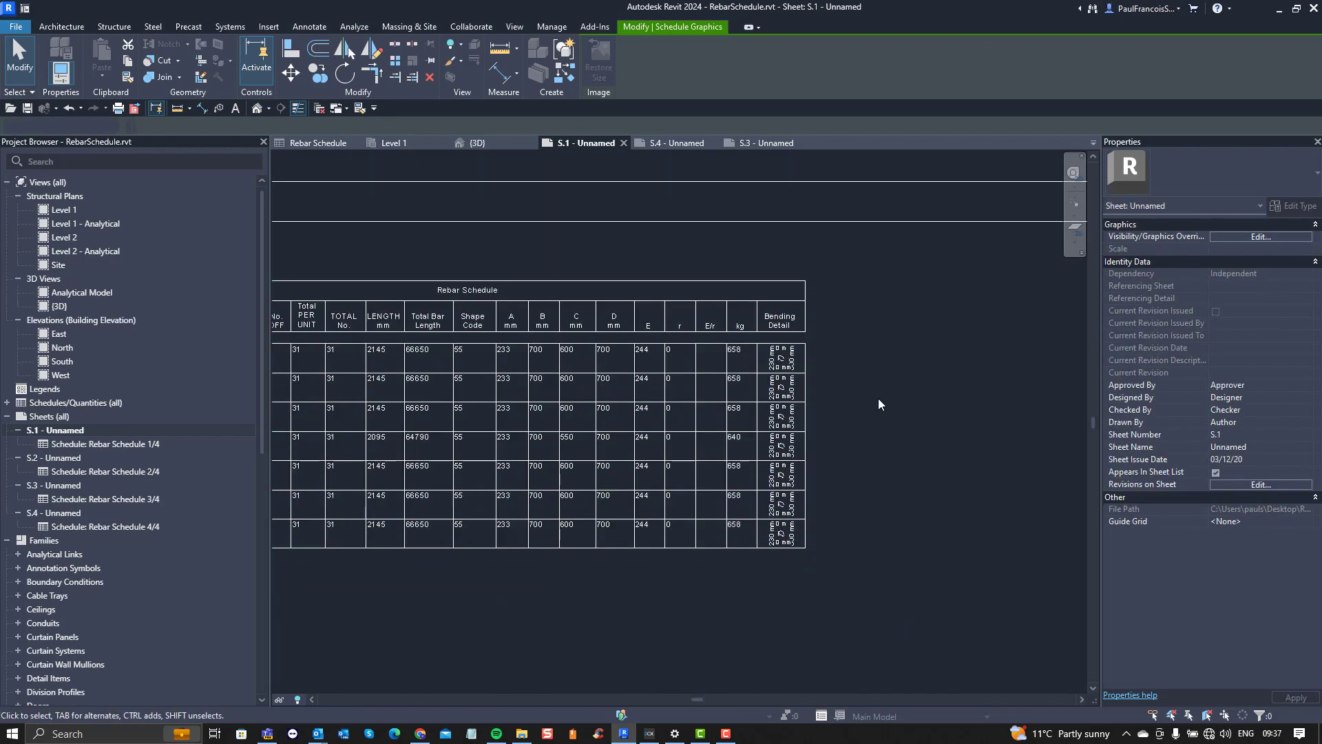
# Step: Split the schedule segment on sheet S.1 into two side-by-side segments
pyautogui.scroll(-4, 881, 404)
pyautogui.moveTo(884, 415); pyautogui.dragTo(695, 406, button='middle')
pyautogui.scroll(1, 576, 416)
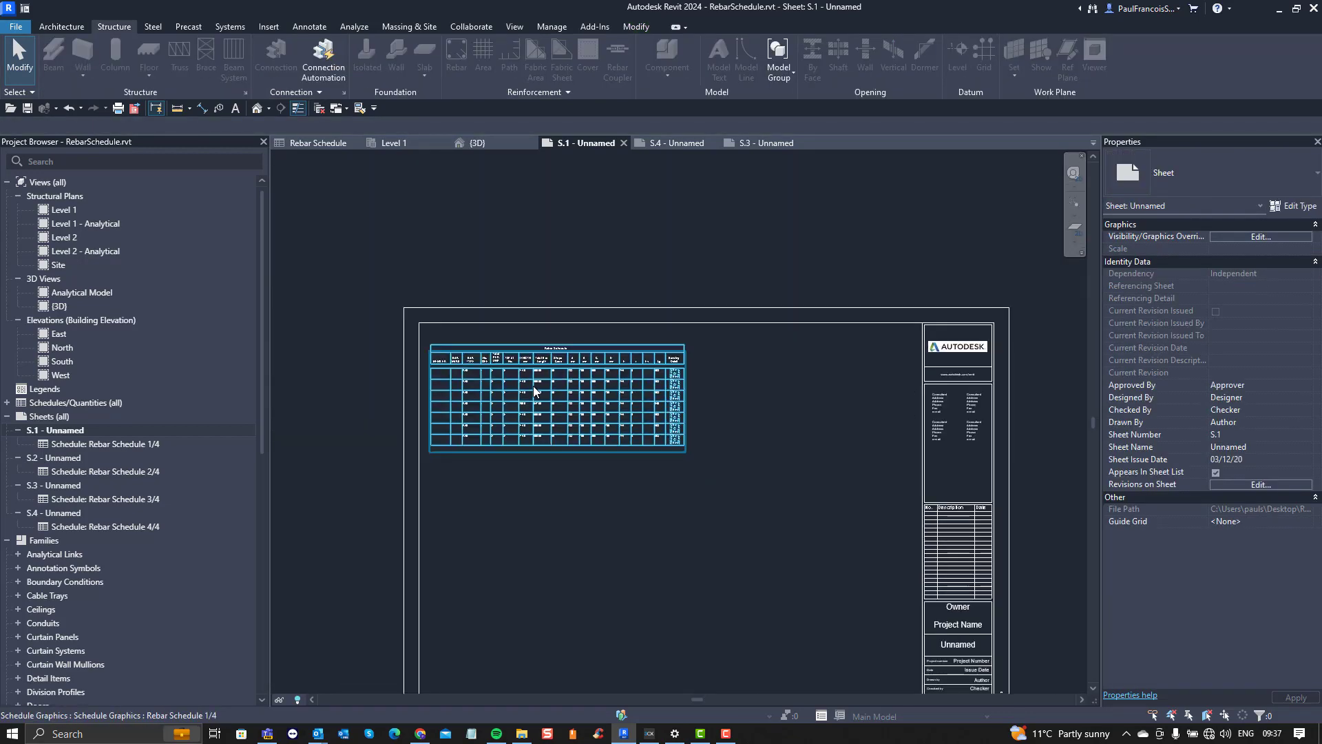
pyautogui.scroll(2, 613, 354)
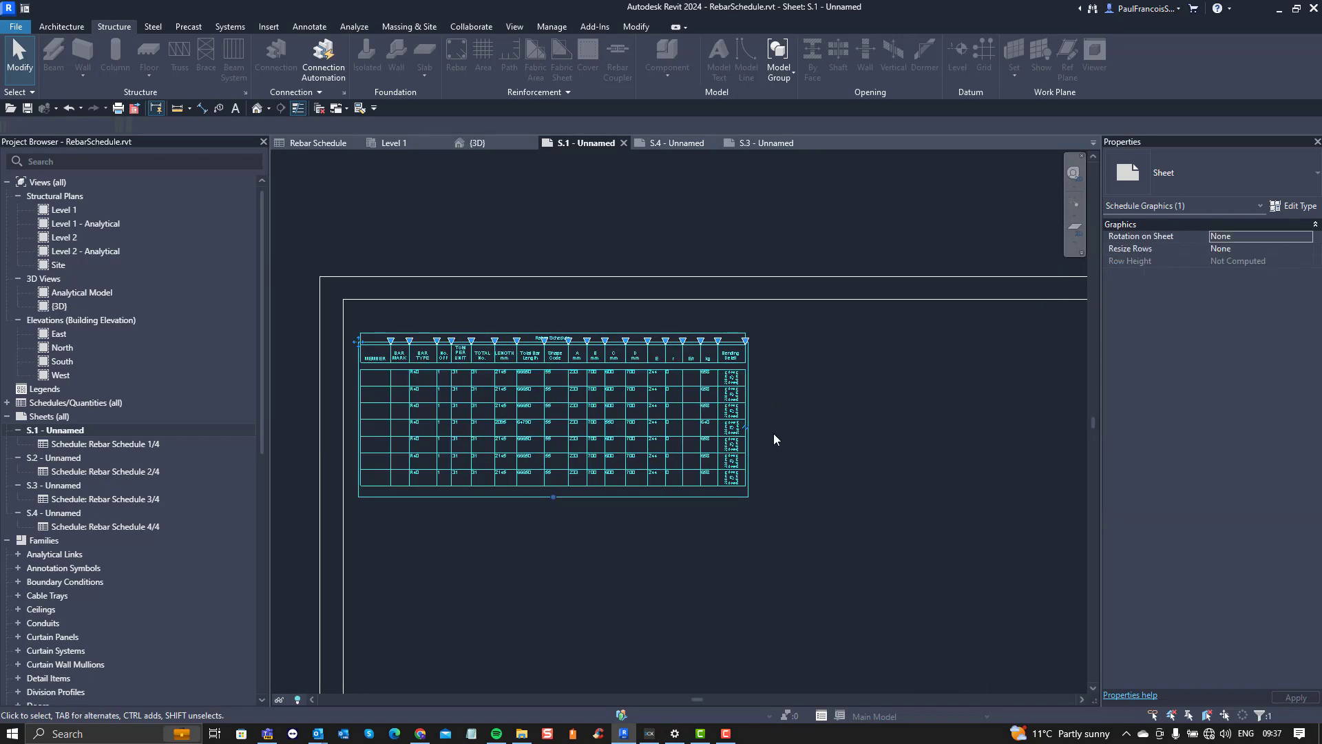
pyautogui.click(749, 429)
pyautogui.click(748, 430)
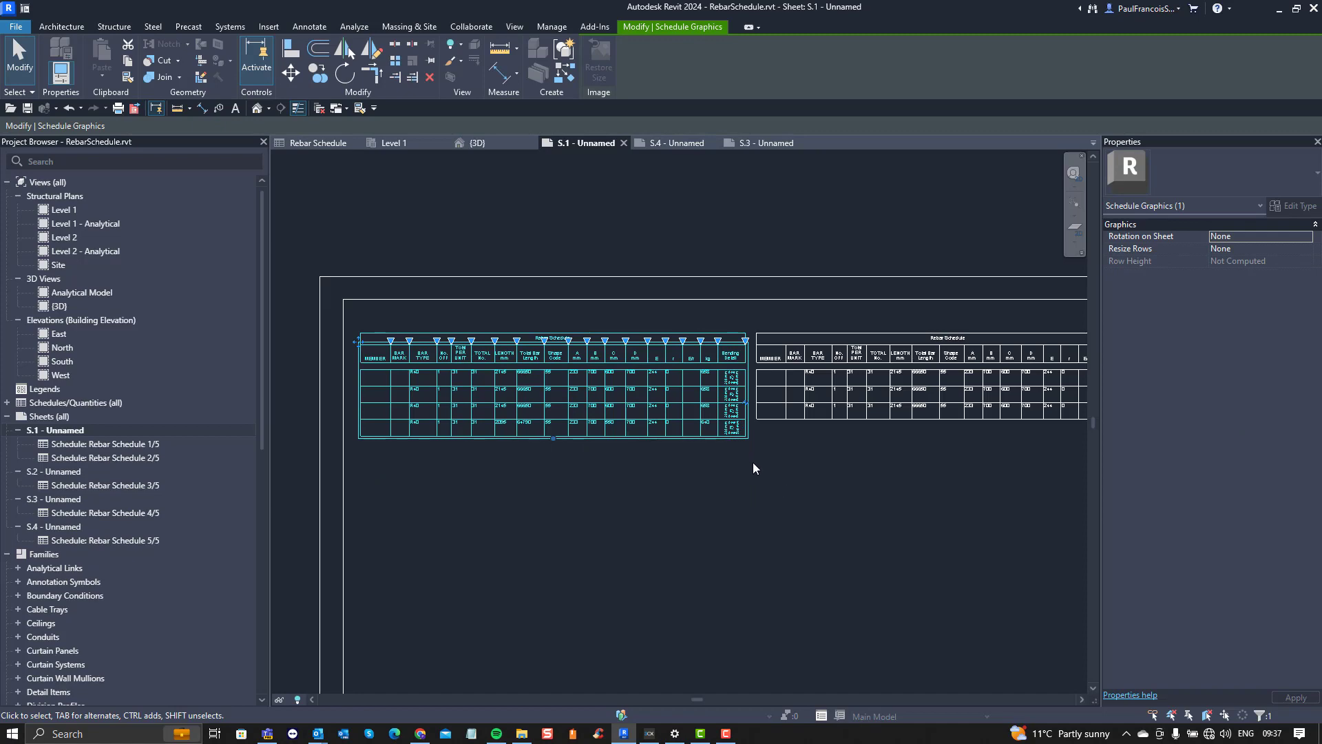
pyautogui.scroll(-2, 754, 462)
pyautogui.scroll(2, 507, 405)
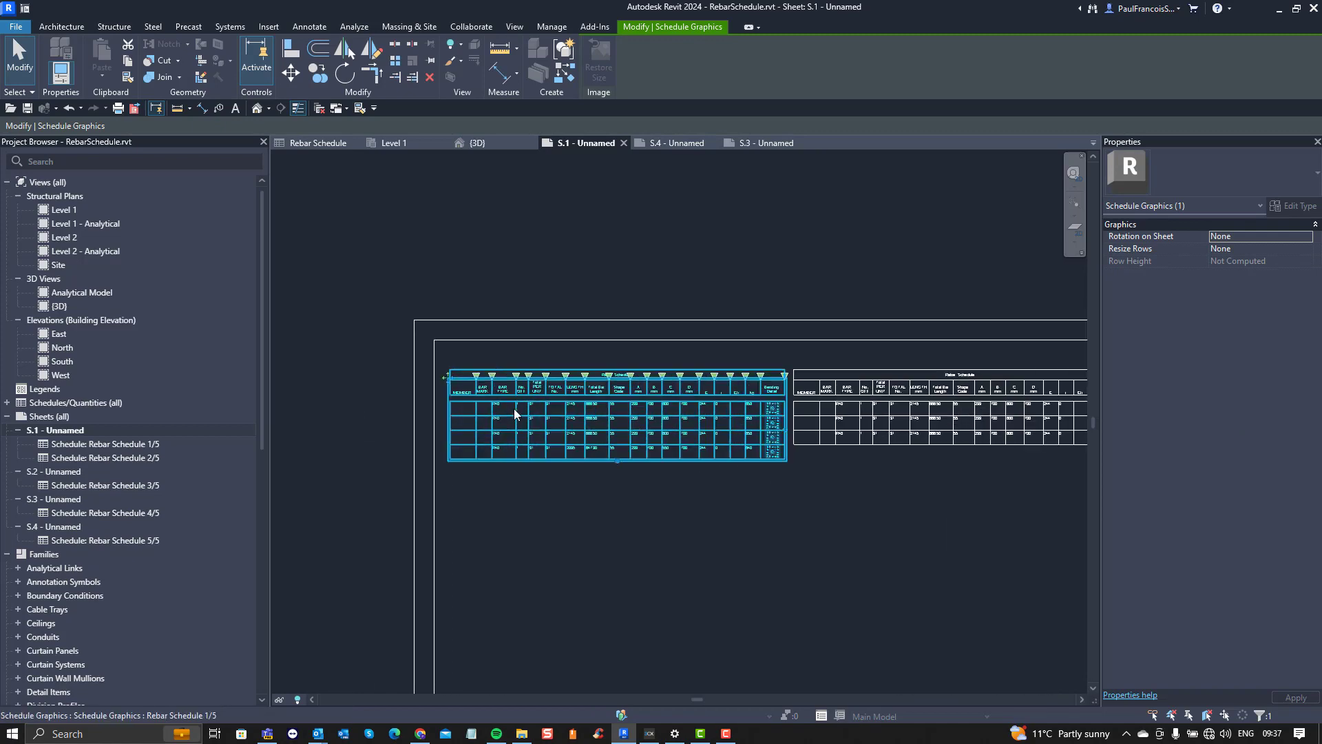
# Step: Move the first schedule segment on sheet S.1 into the upper-left corner of the title block's inner border
pyautogui.scroll(1, 500, 401)
pyautogui.scroll(2, 444, 401)
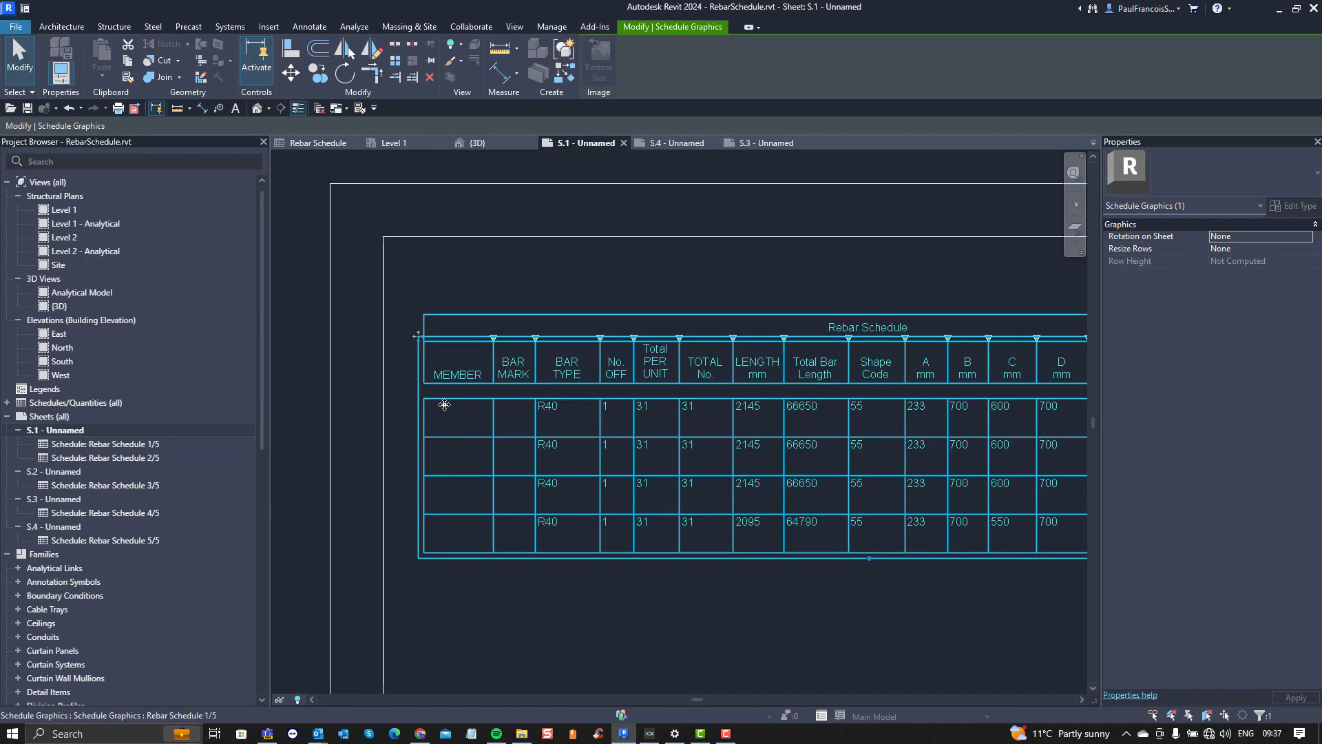
pyautogui.scroll(-3, 469, 407)
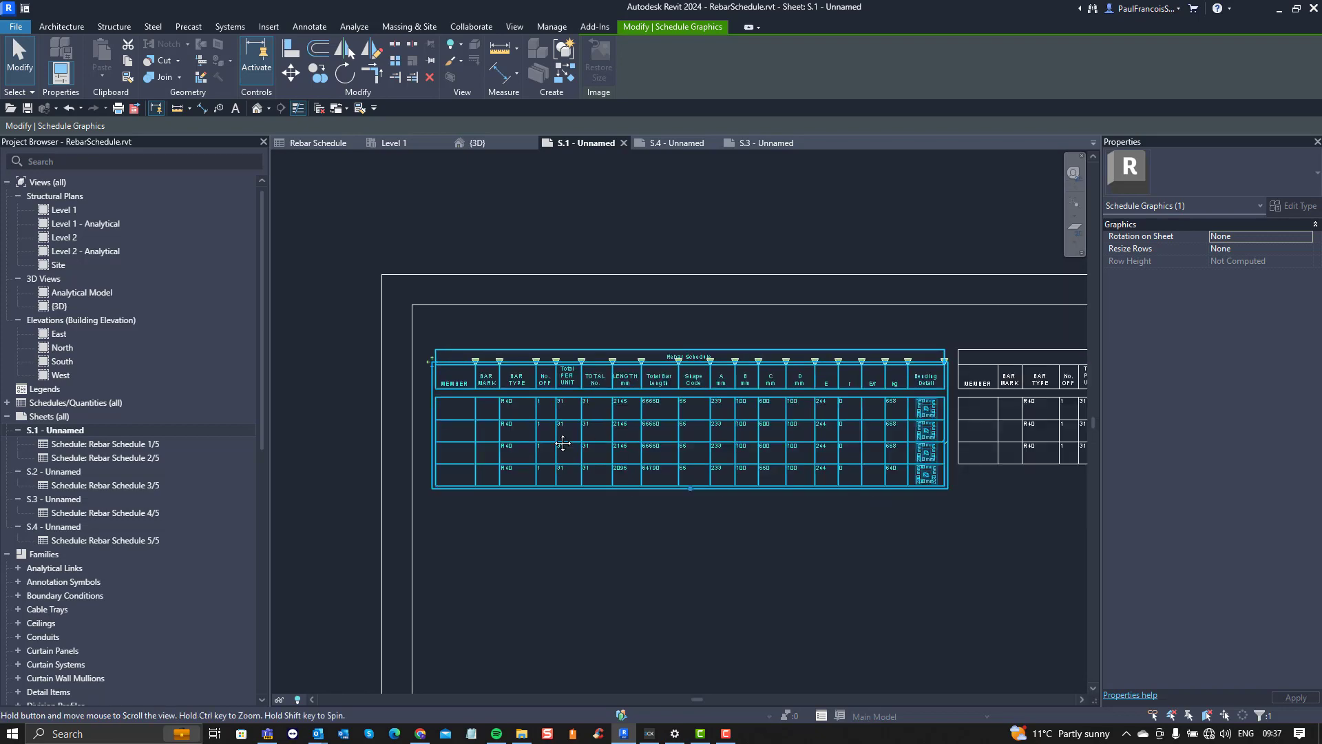
pyautogui.scroll(-2, 608, 438)
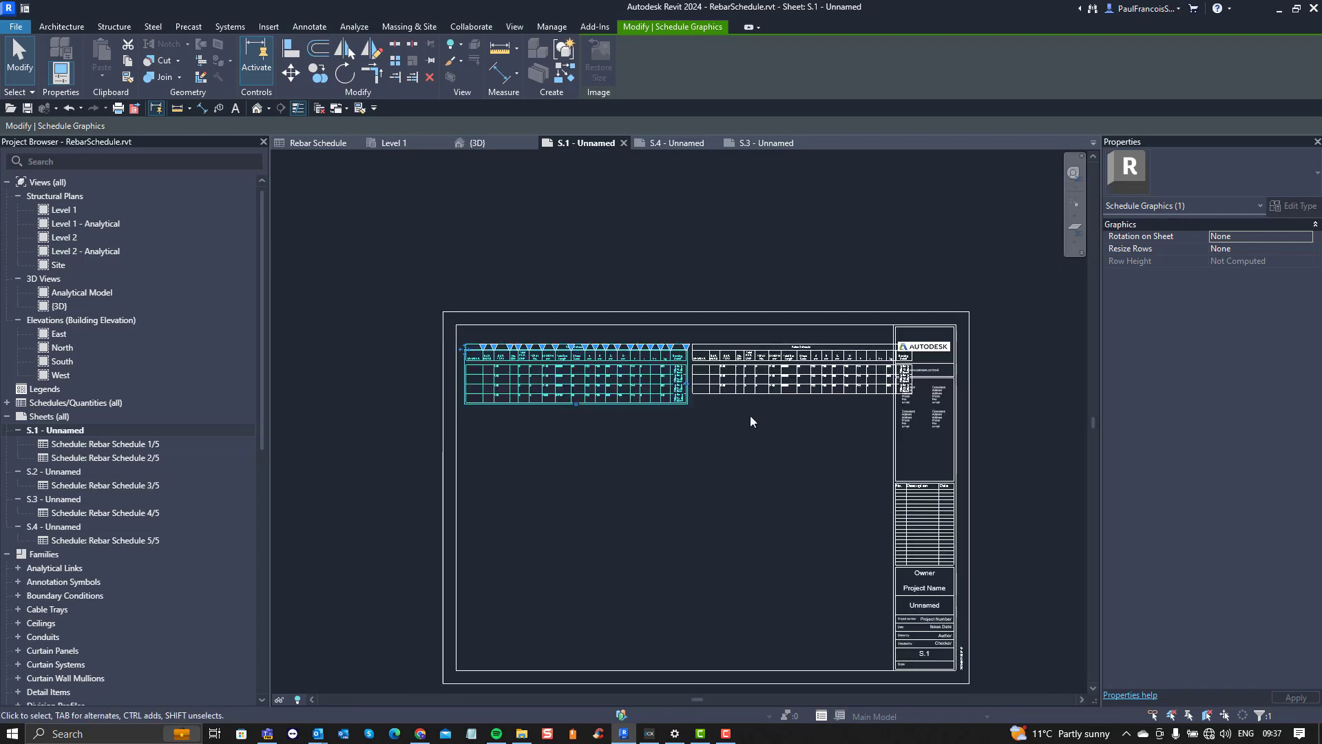
pyautogui.scroll(1, 748, 395)
pyautogui.scroll(4, 445, 338)
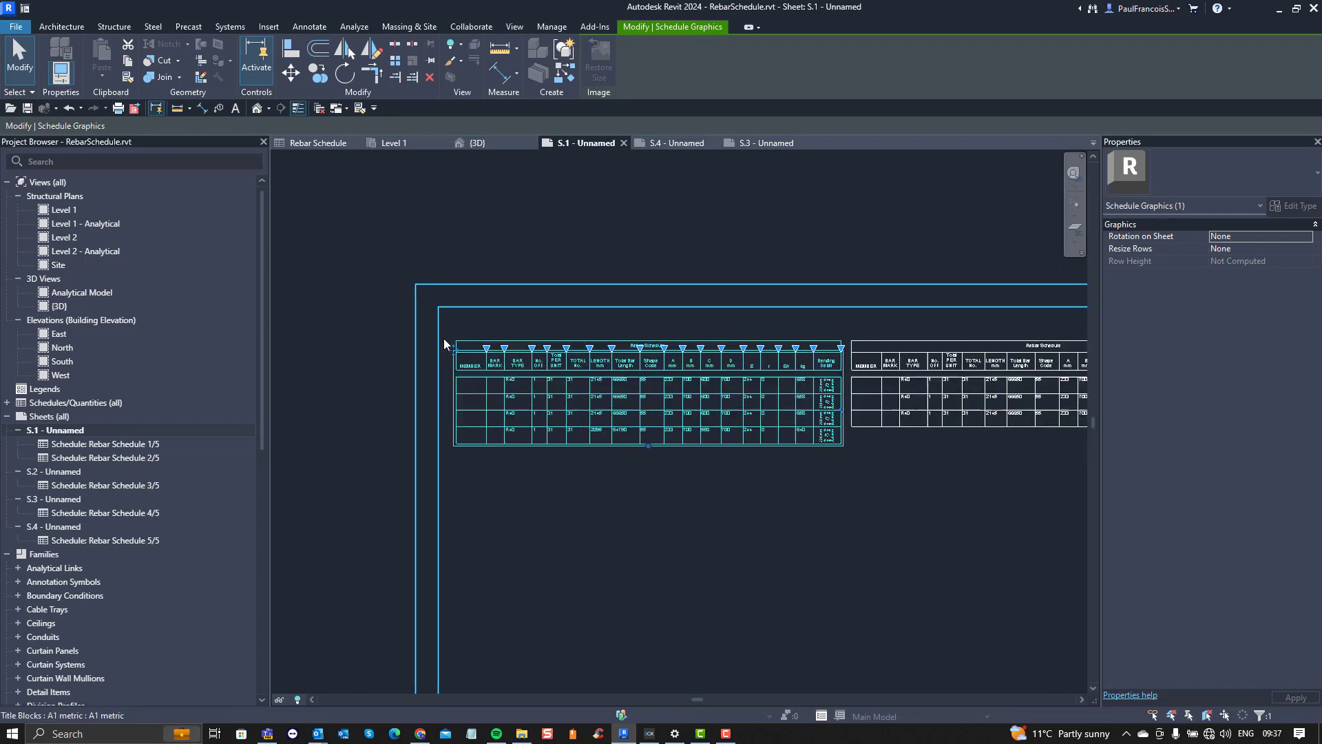
pyautogui.moveTo(468, 372); pyautogui.dragTo(444, 303)
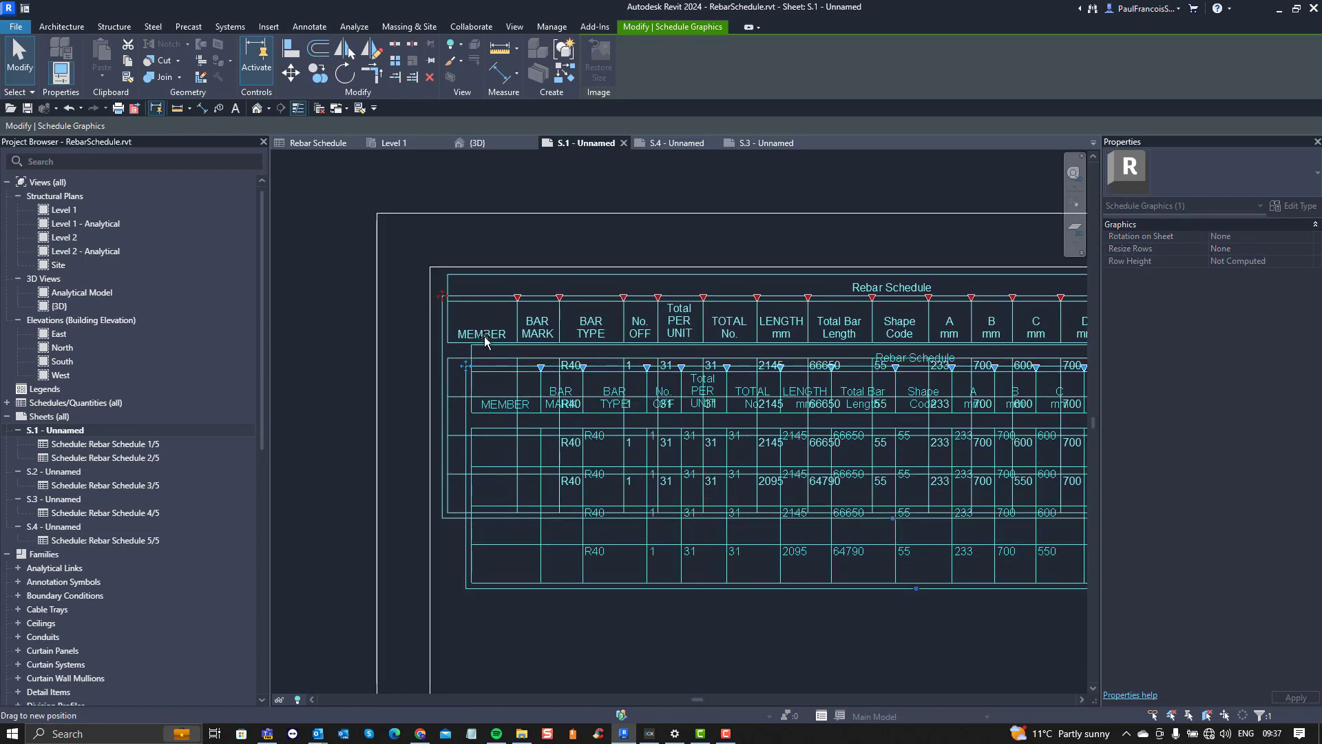
pyautogui.scroll(-4, 416, 418)
# Step: Move the second schedule segment up beside the first so their headers roughly line up
pyautogui.scroll(4, 692, 346)
pyautogui.click(741, 390)
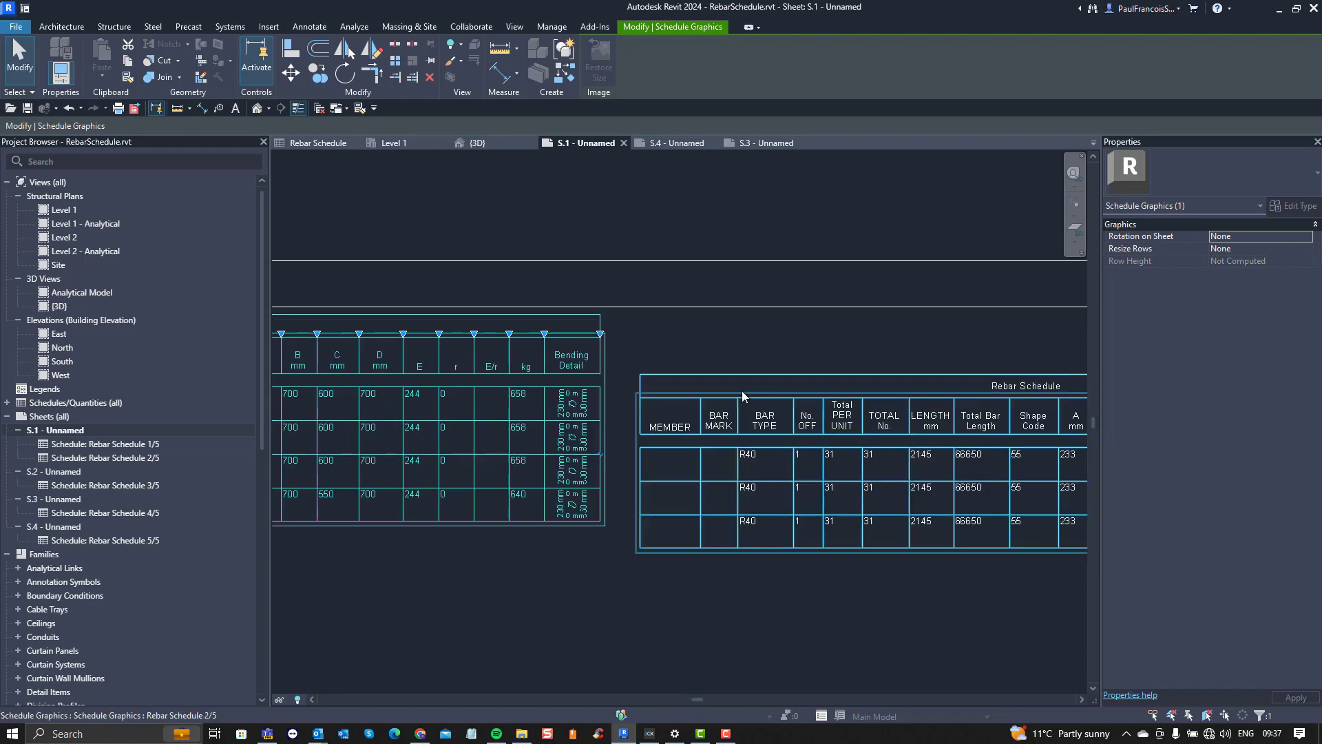
pyautogui.moveTo(636, 392); pyautogui.dragTo(615, 338)
pyautogui.scroll(-2, 540, 464)
pyautogui.moveTo(528, 474)
pyautogui.mouseDown(button='middle')
pyautogui.moveTo(545, 462)
pyautogui.moveTo(507, 463)
pyautogui.mouseUp(button='middle')
pyautogui.scroll(-2, 507, 462)
pyautogui.moveTo(629, 464); pyautogui.dragTo(657, 434, button='middle')
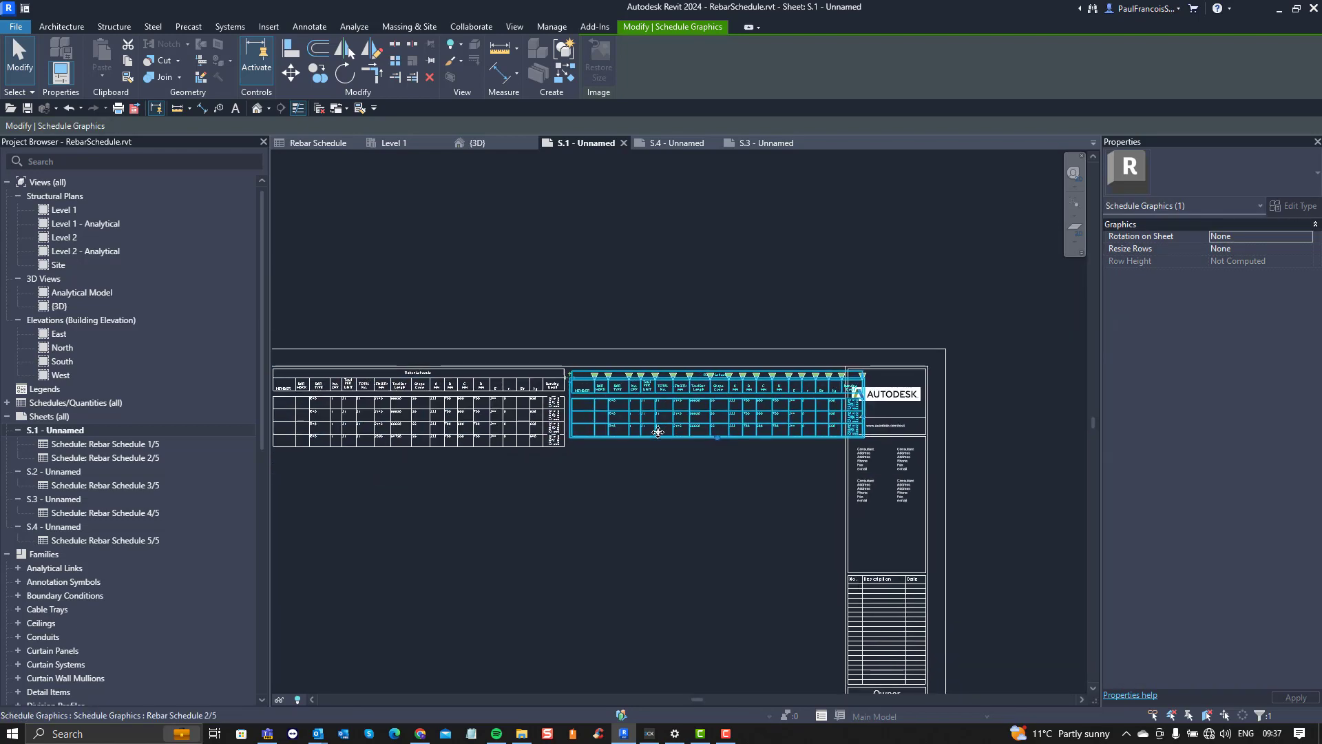
pyautogui.scroll(-3, 737, 412)
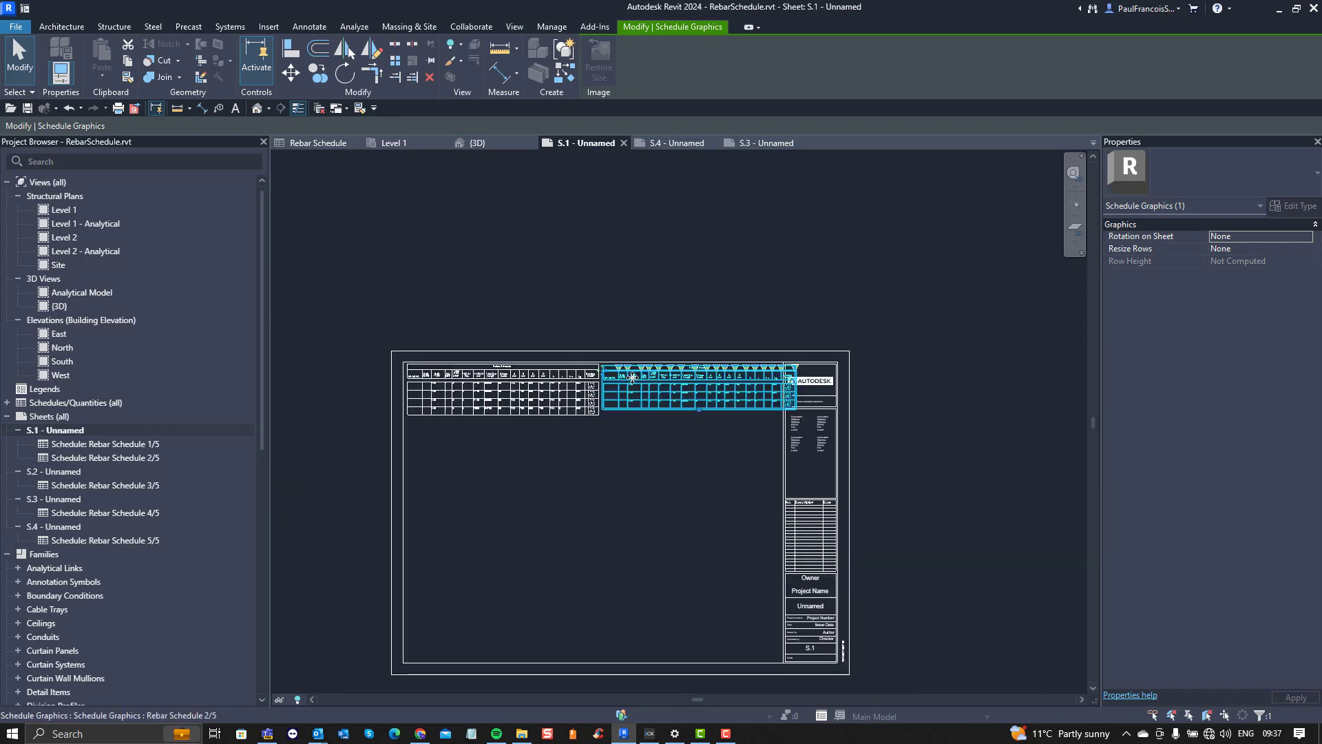
pyautogui.scroll(4, 520, 348)
pyautogui.scroll(3, 521, 350)
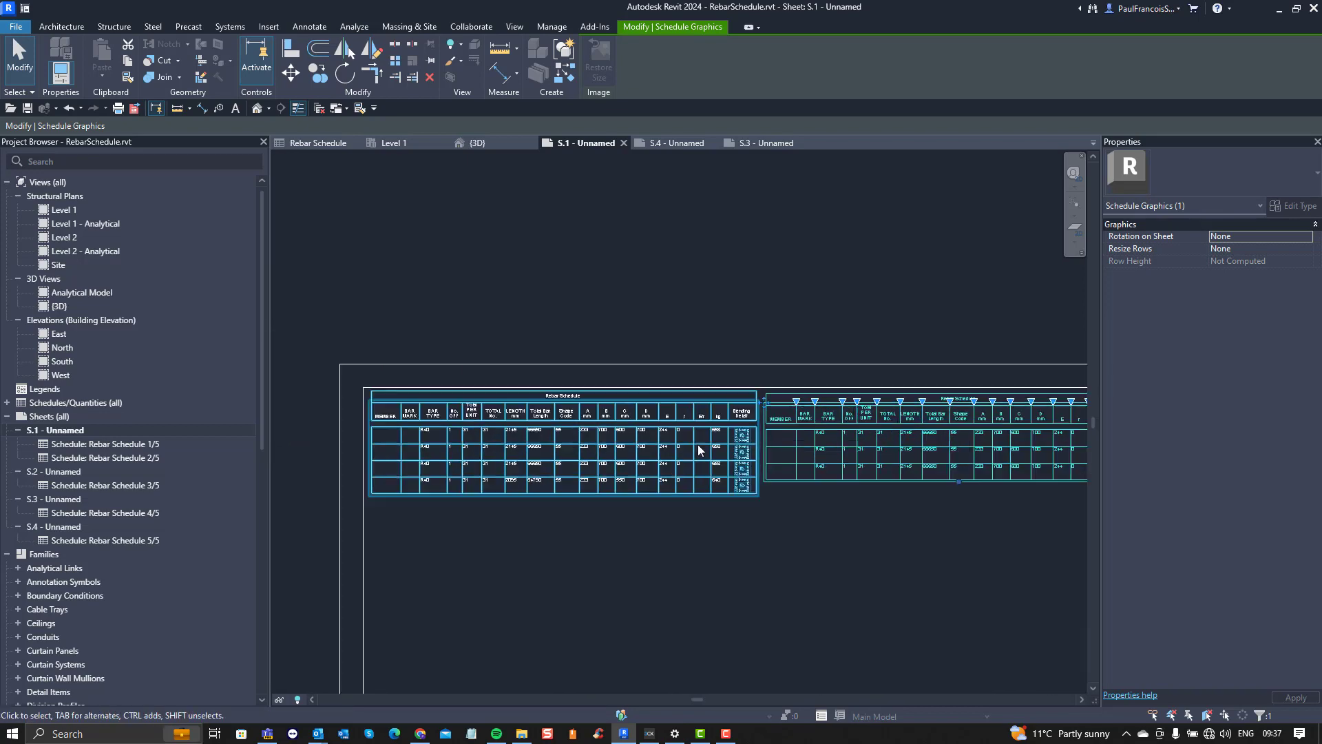
# Step: Rejoin the two schedule segments on sheet S.1 by placing the second one over the first
pyautogui.moveTo(856, 400); pyautogui.dragTo(338, 396)
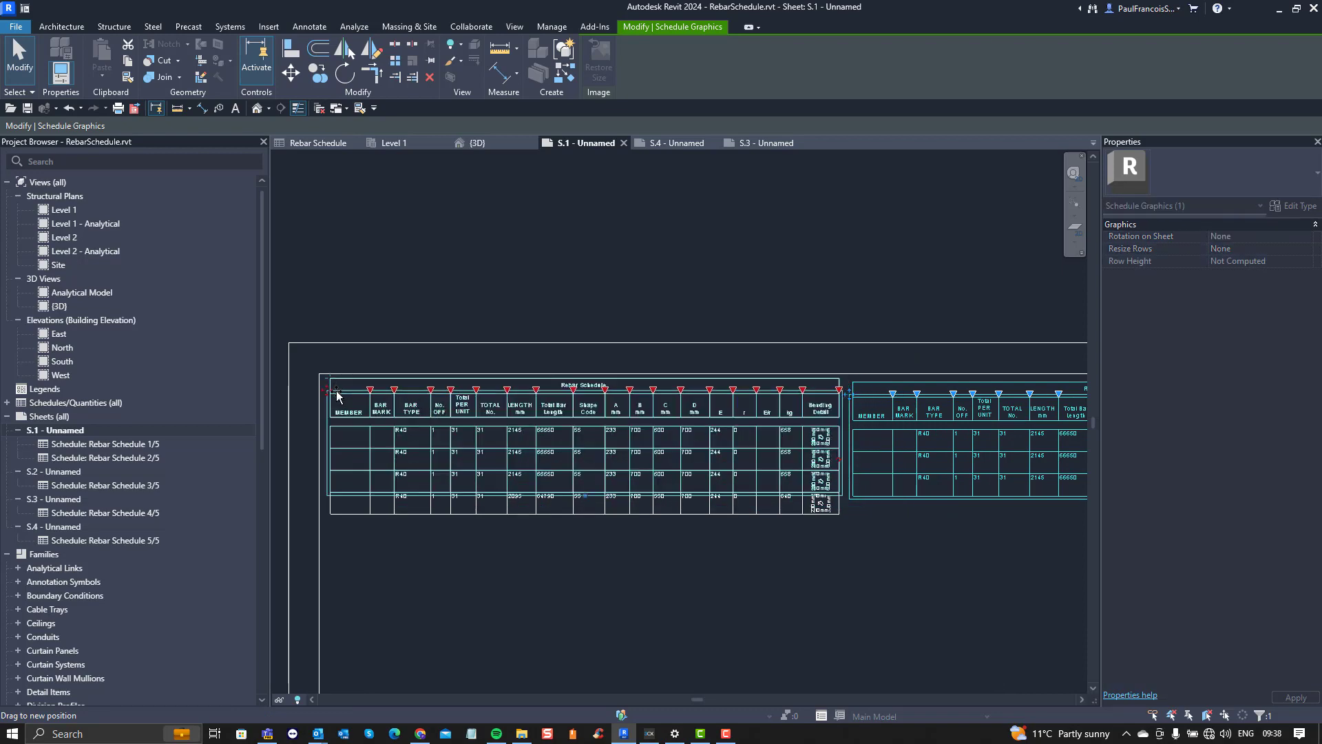
pyautogui.scroll(-2, 411, 413)
pyautogui.moveTo(412, 413); pyautogui.dragTo(613, 358, button='middle')
pyautogui.scroll(1, 630, 397)
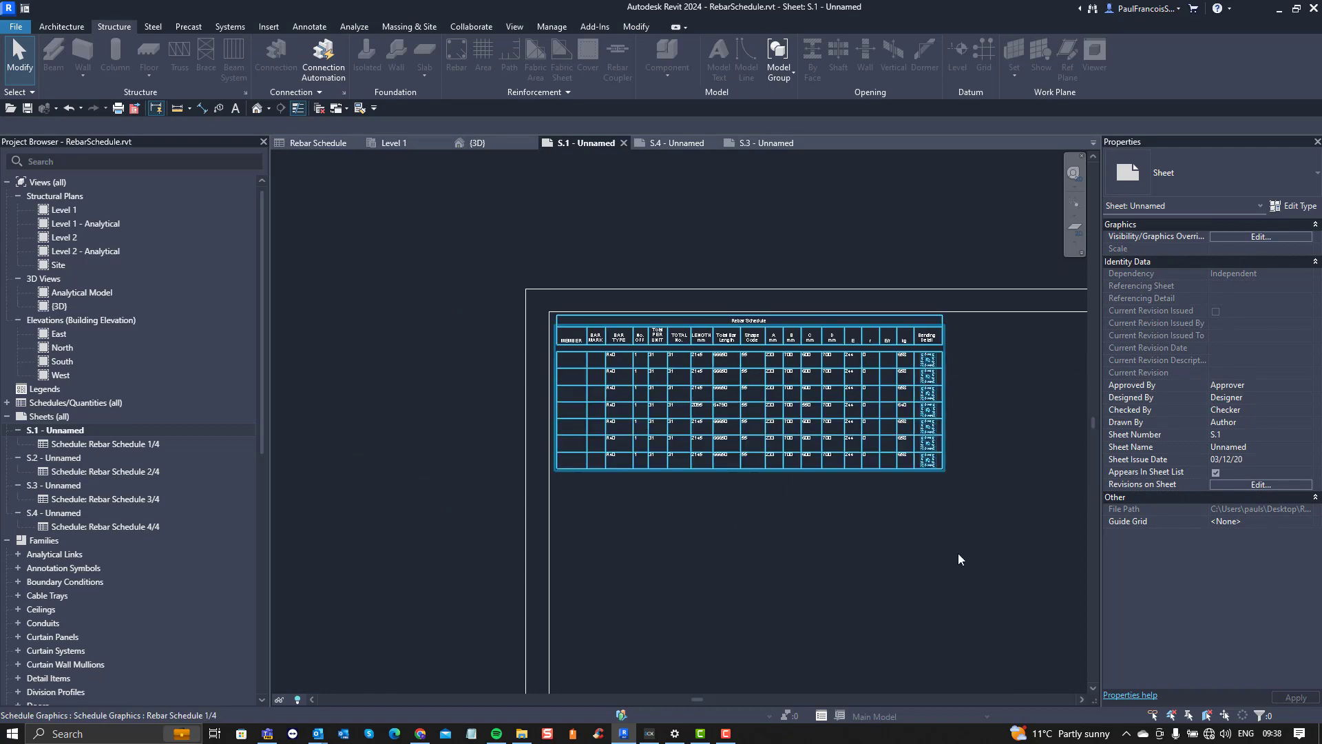
# Step: Stretch the schedule segment on sheet S.1 downward until it holds 22 rows
pyautogui.click(660, 421)
pyautogui.scroll(-3, 661, 421)
pyautogui.moveTo(660, 422); pyautogui.dragTo(649, 318, button='middle')
pyautogui.scroll(3, 682, 375)
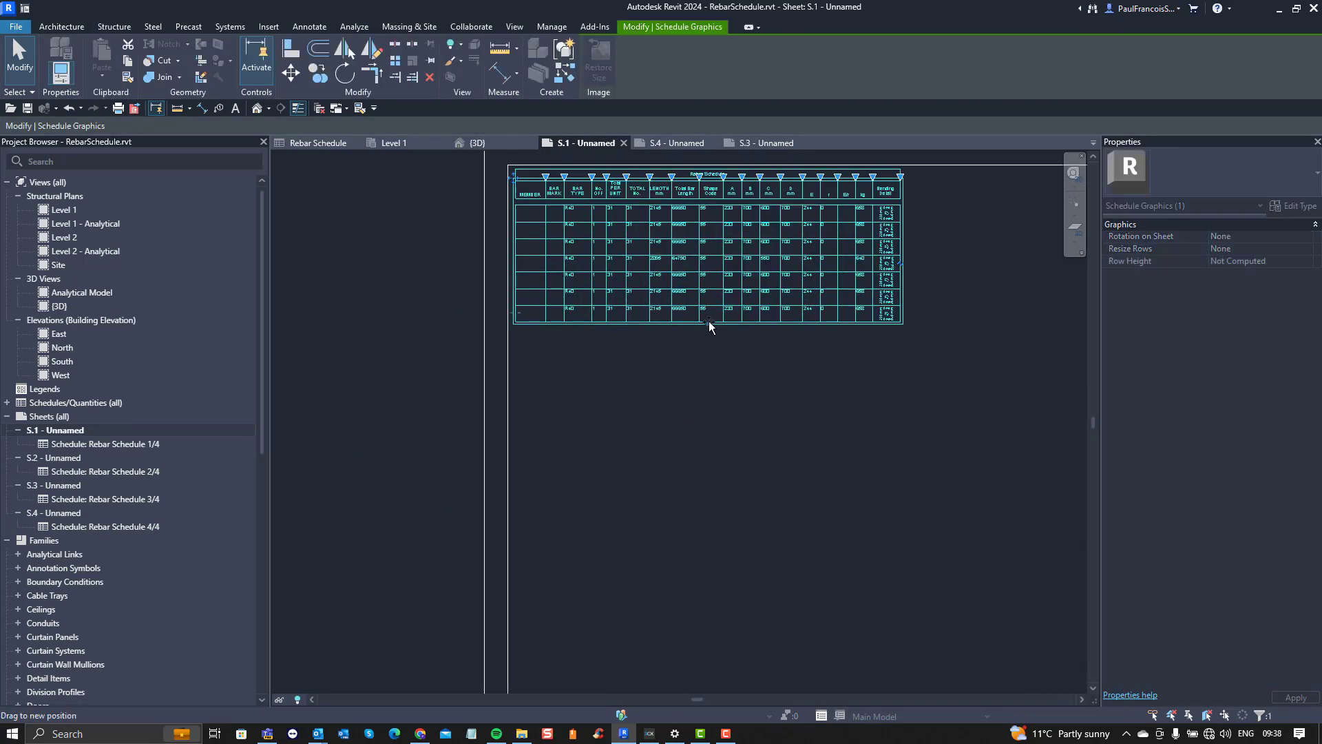
pyautogui.moveTo(709, 322); pyautogui.dragTo(707, 582)
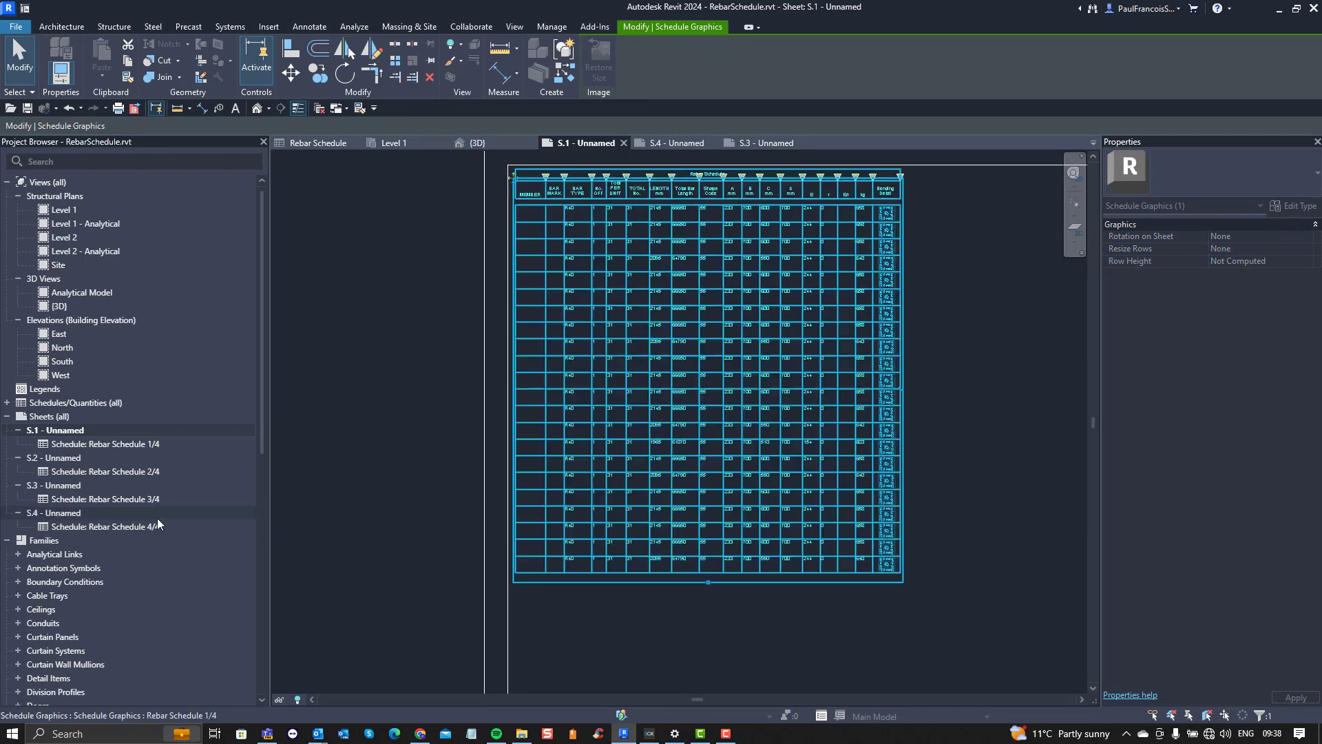
# Step: Open sheets S.4 and S.3 to check how the schedule rows are distributed between their segments
pyautogui.doubleClick(53, 514)
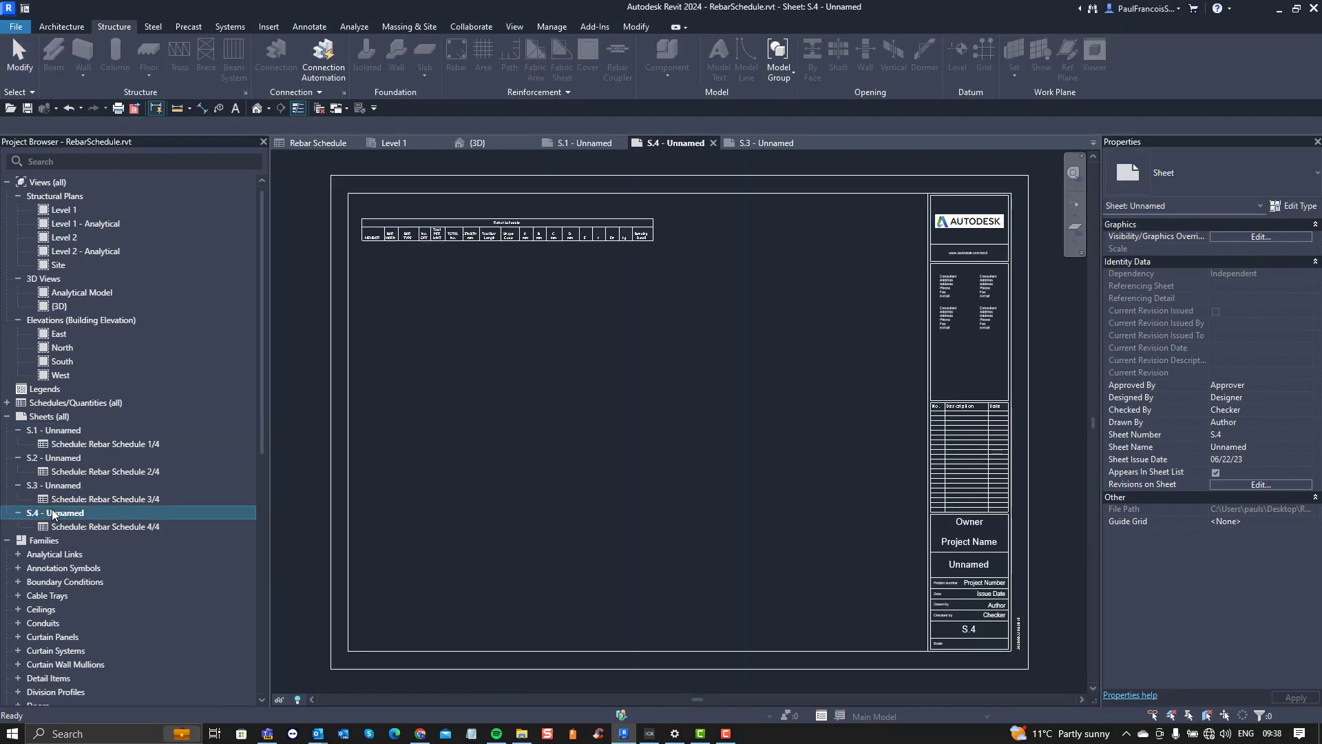
pyautogui.scroll(3, 475, 228)
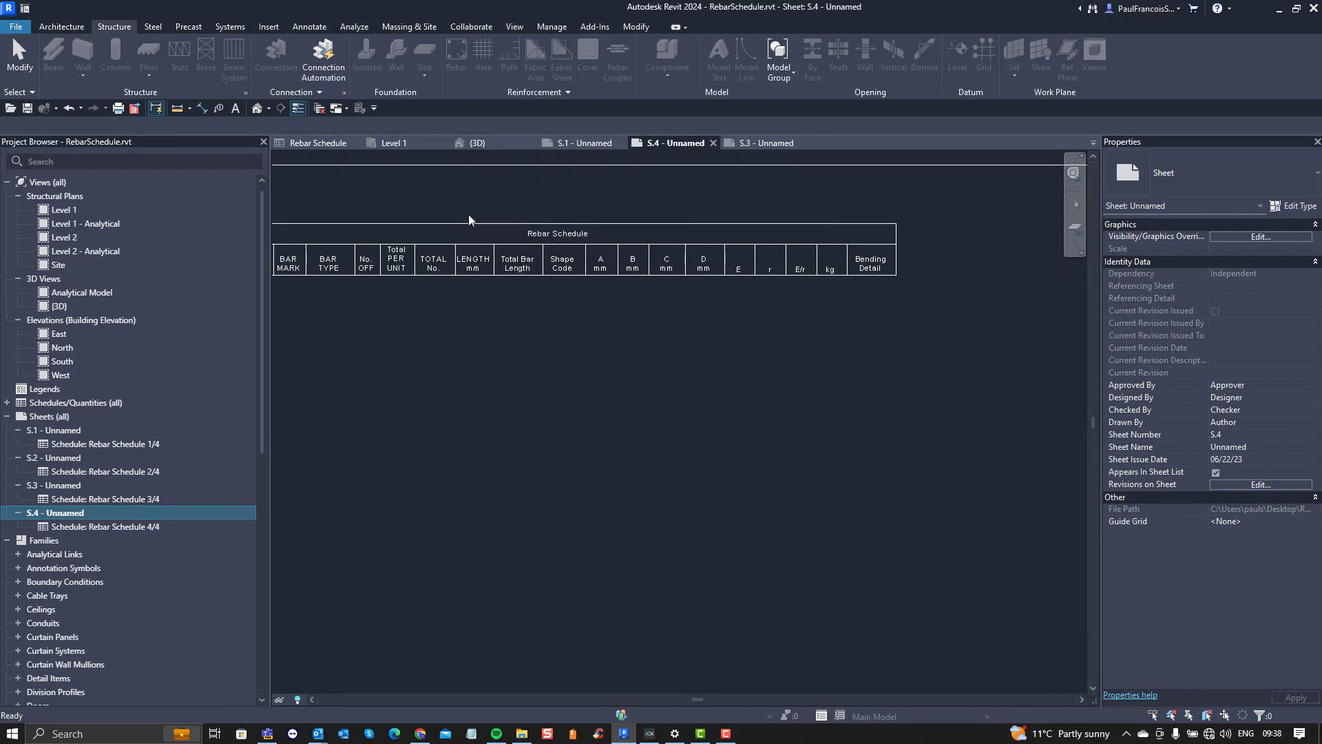
pyautogui.scroll(-2, 535, 329)
pyautogui.click(515, 296)
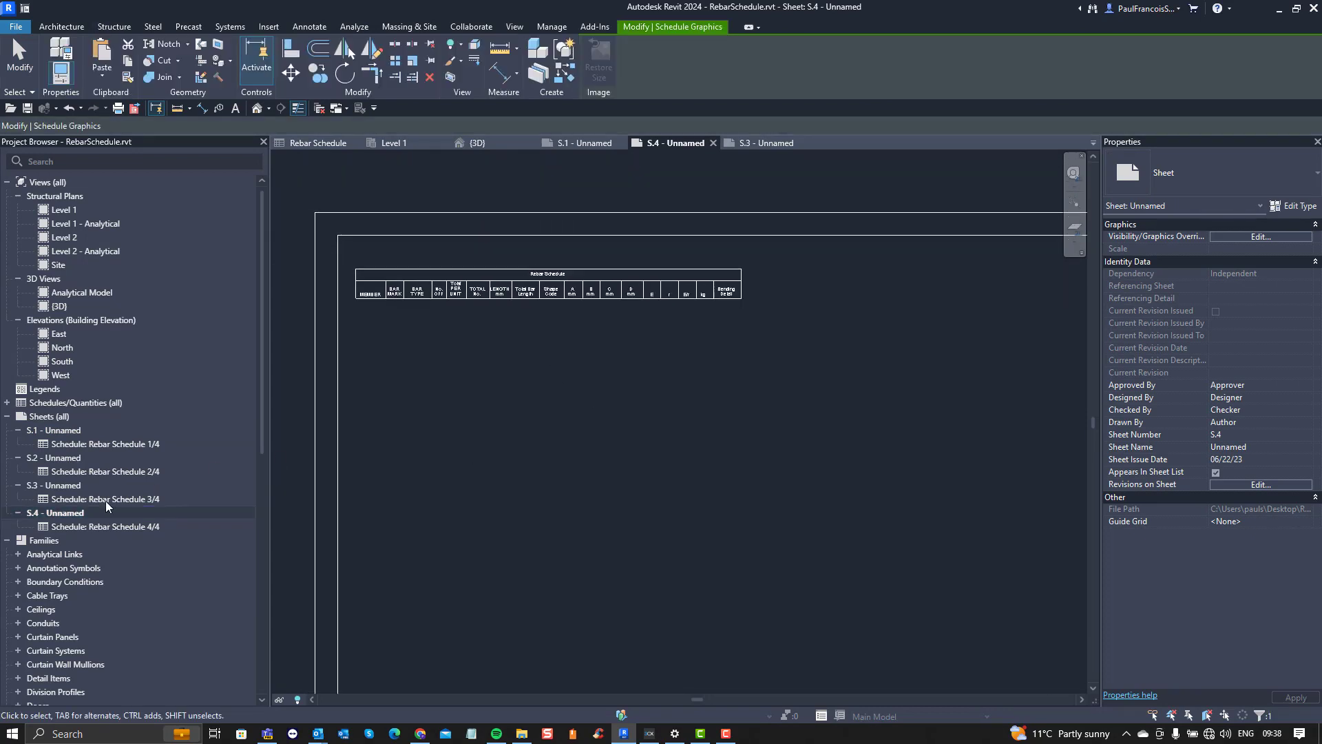
pyautogui.doubleClick(62, 485)
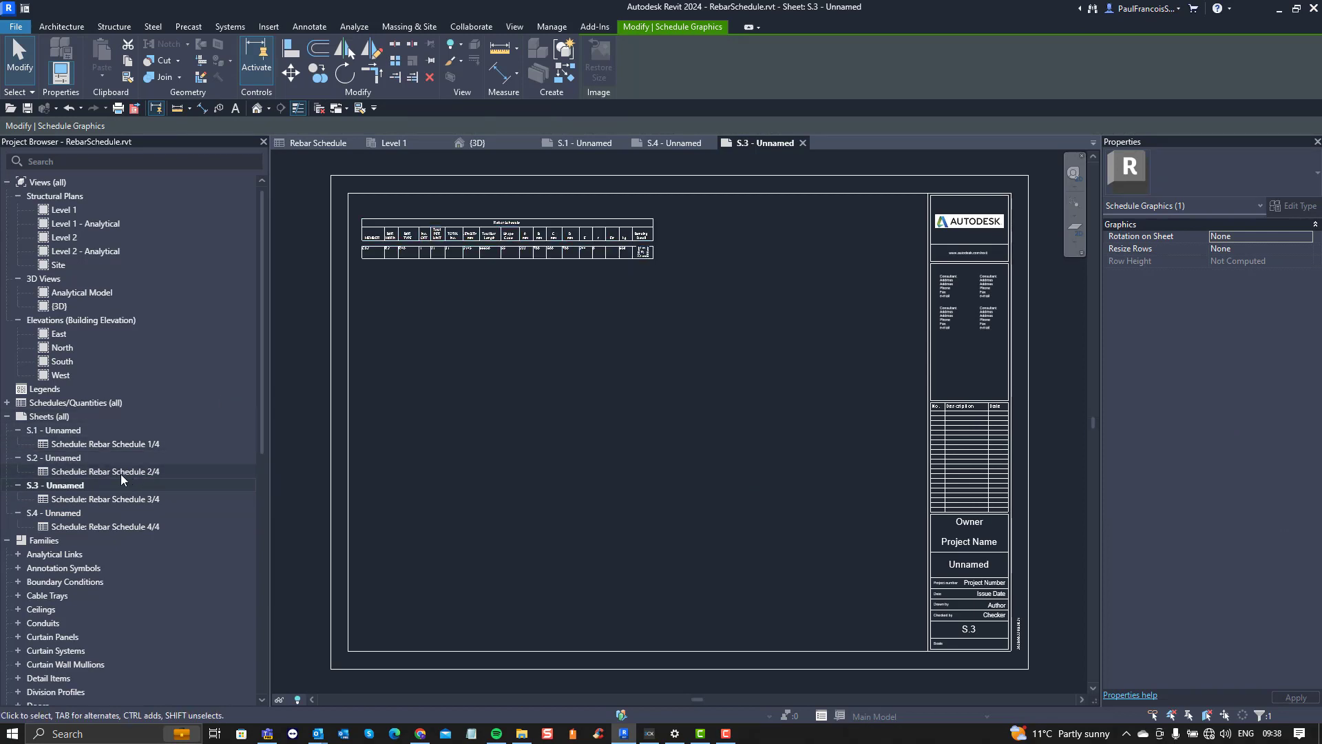
# Step: Open sheet S.2 and stretch its schedule segment downward until it holds eight rows
pyautogui.doubleClick(77, 459)
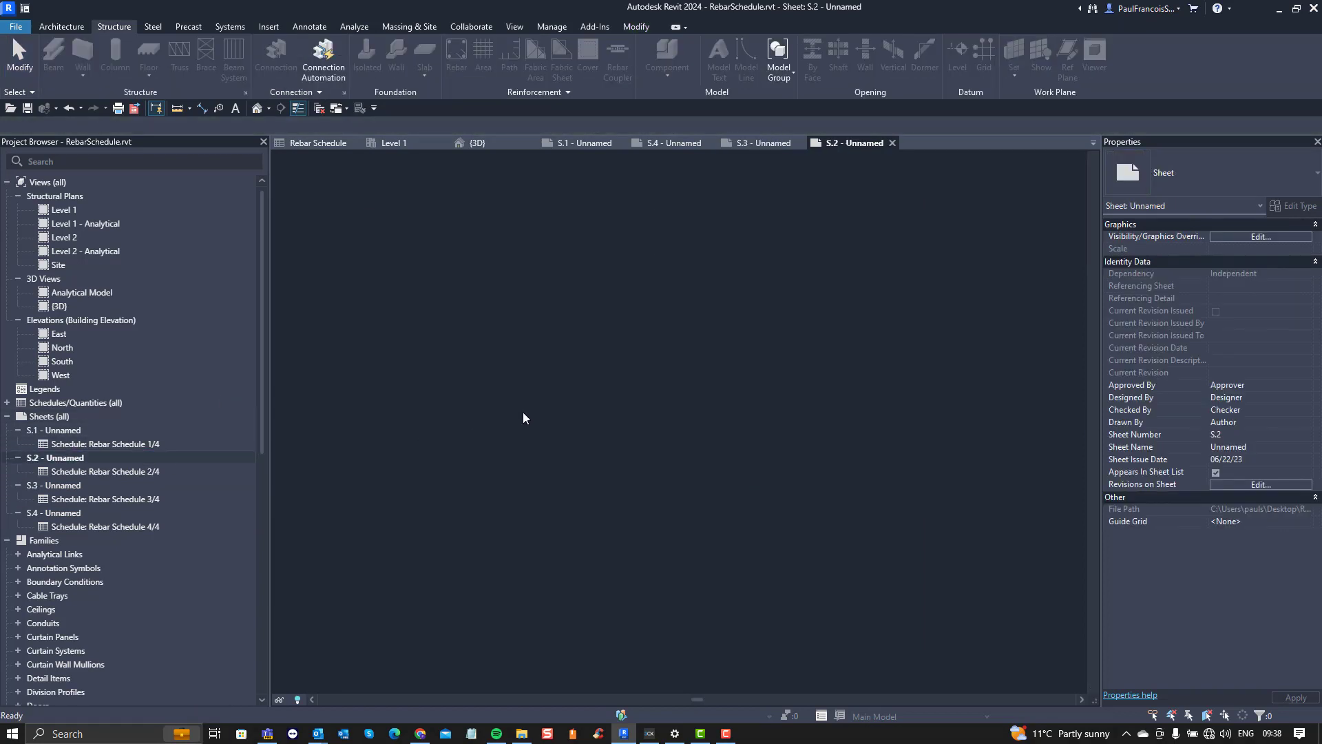
pyautogui.click(511, 316)
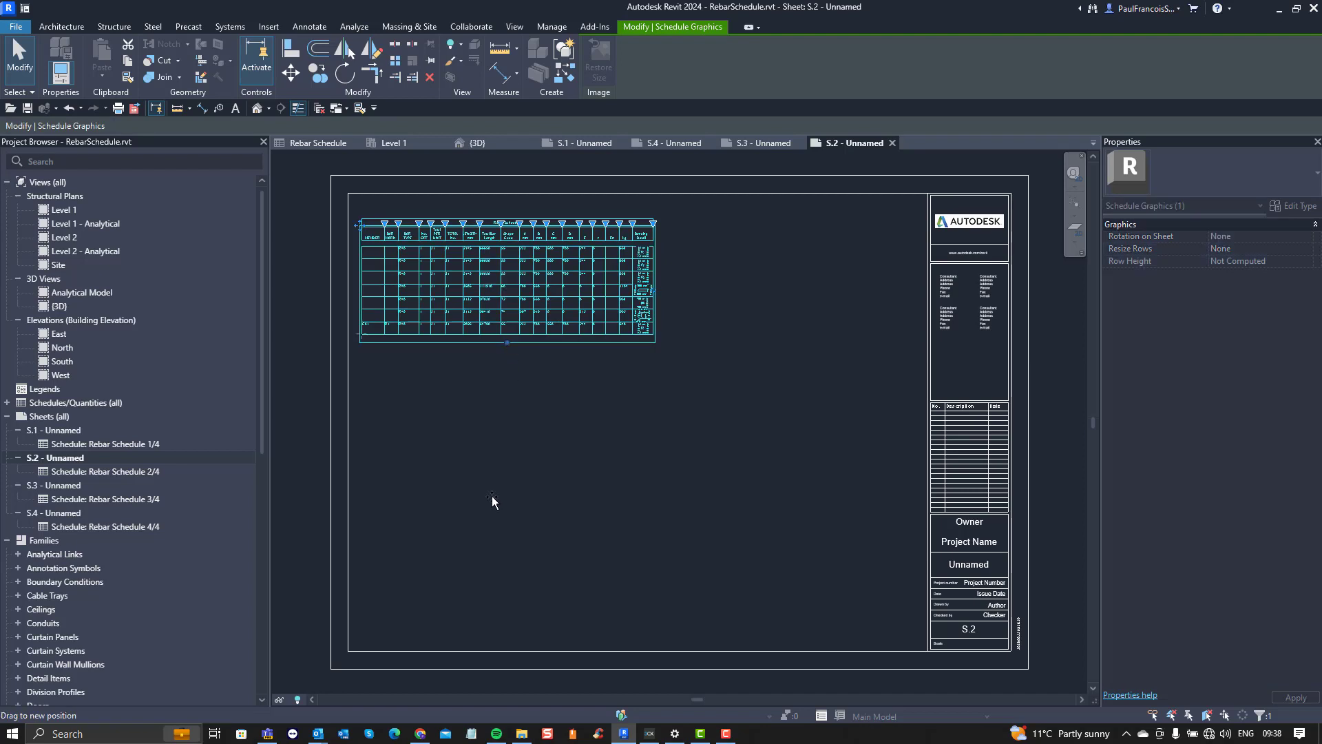
pyautogui.moveTo(492, 496); pyautogui.dragTo(493, 497)
pyautogui.click(589, 396)
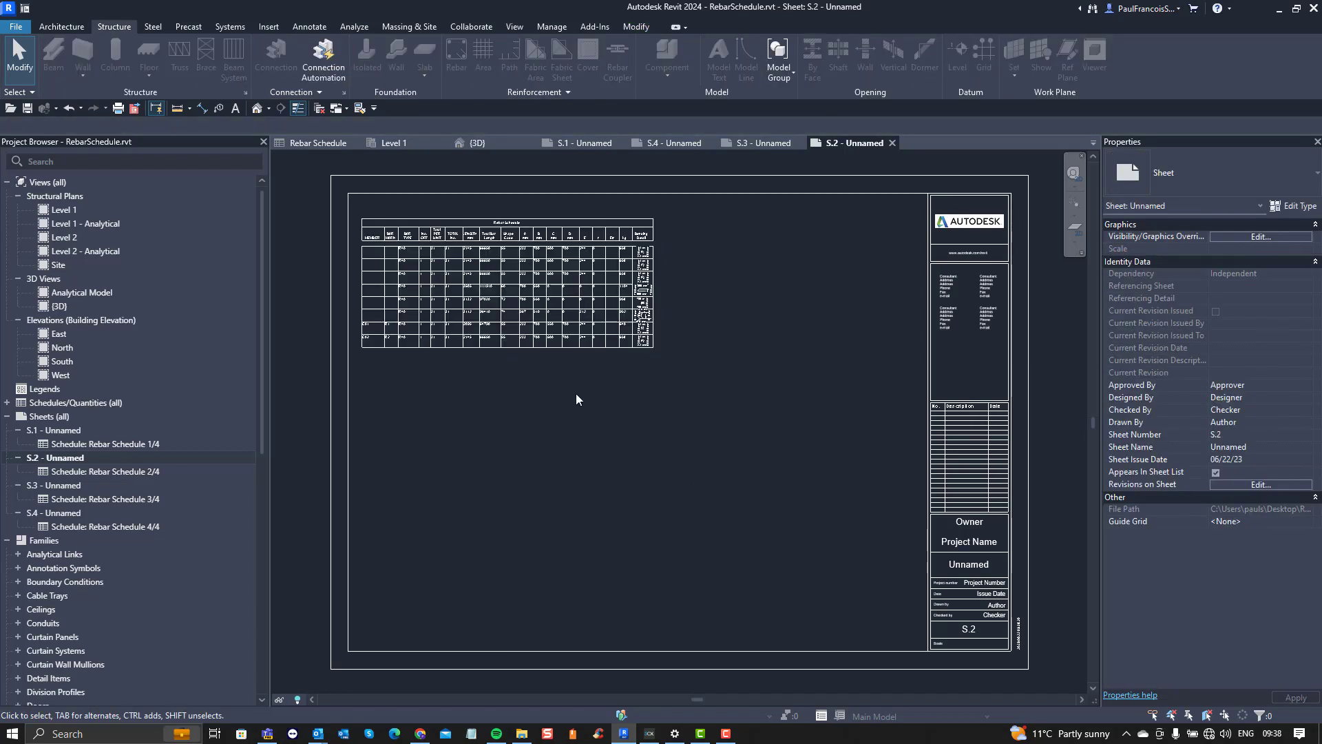
# Step: Return to sheet S.1 and examine the stirrup sketches in the Bending Detail column up close
pyautogui.click(83, 431)
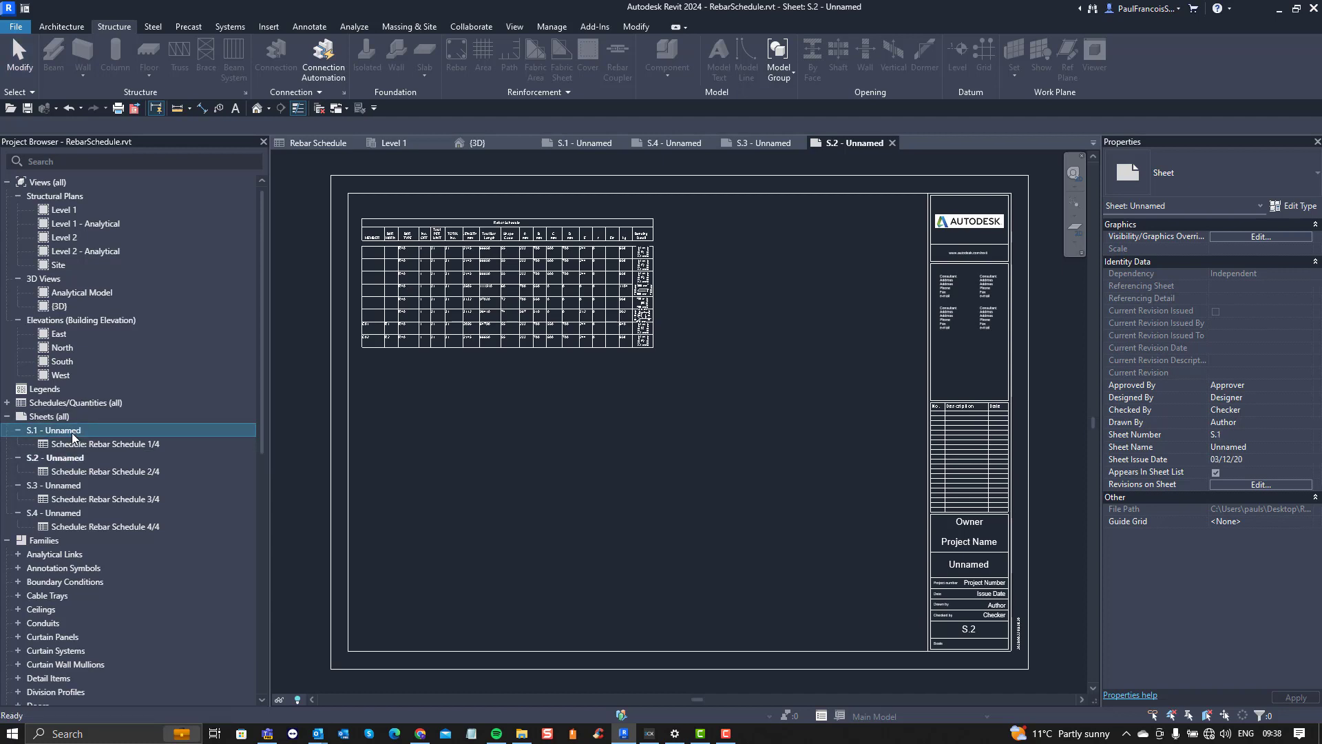
pyautogui.click(561, 433)
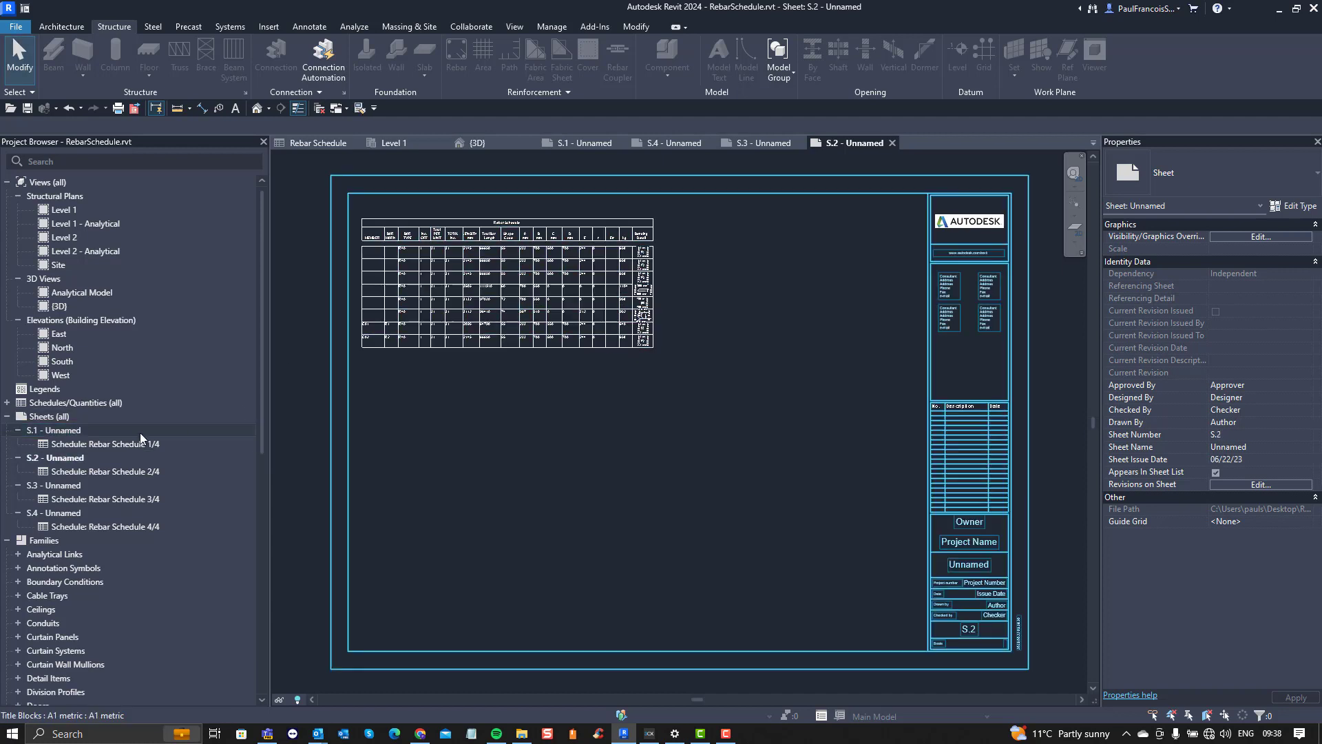
pyautogui.click(81, 431)
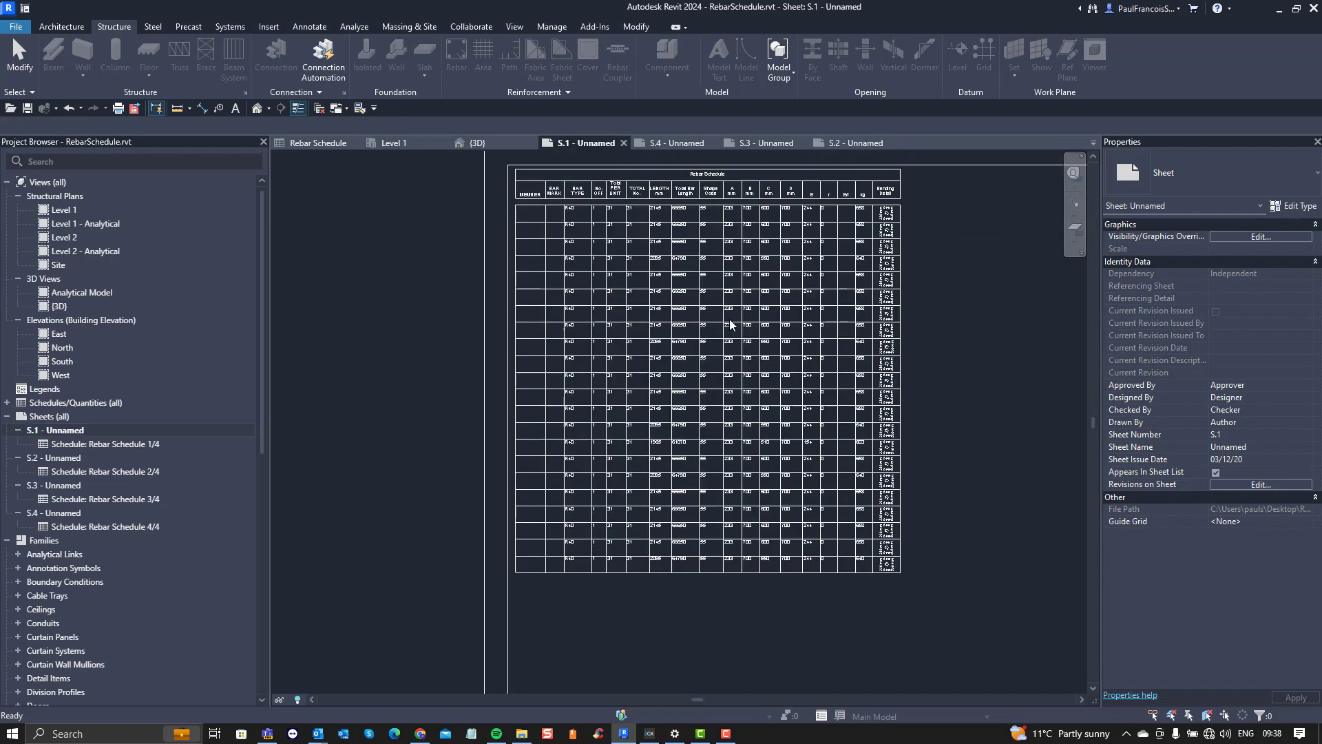
pyautogui.scroll(8, 694, 336)
pyautogui.scroll(3, 694, 336)
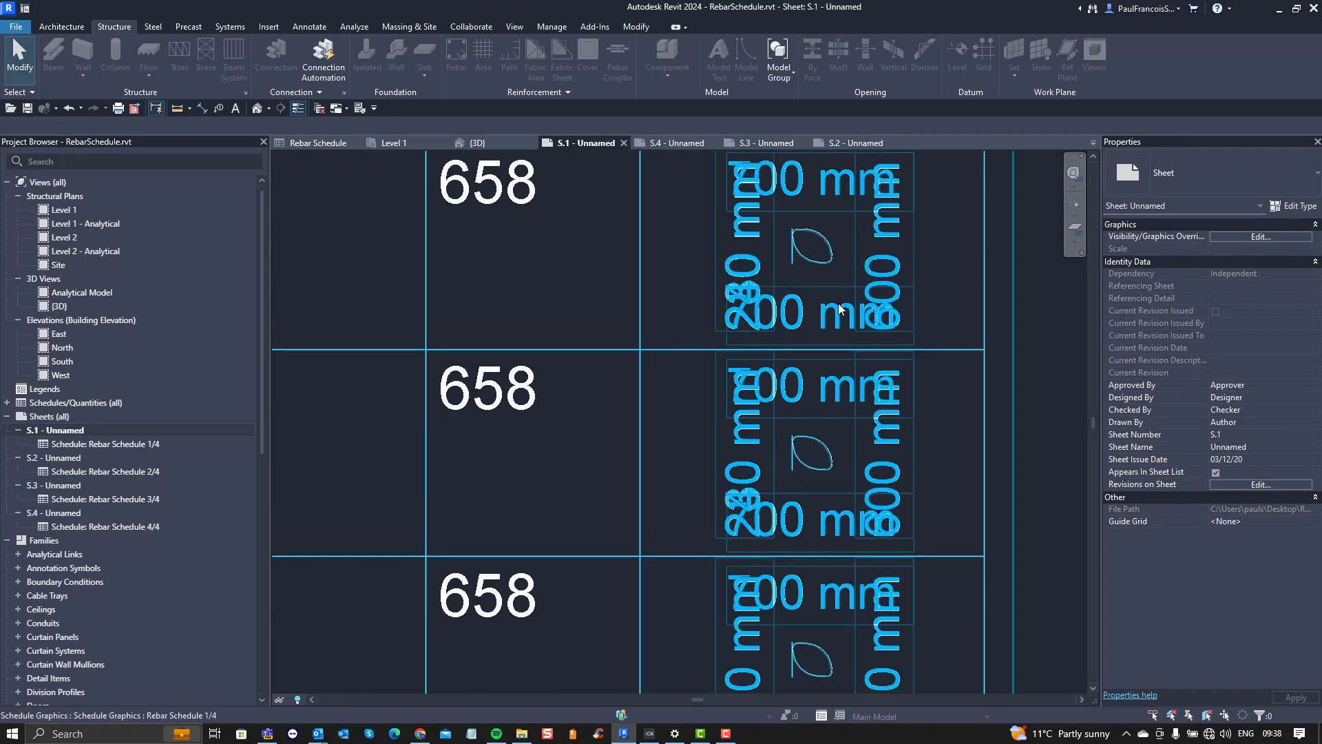
pyautogui.moveTo(815, 301); pyautogui.dragTo(768, 412, button='middle')
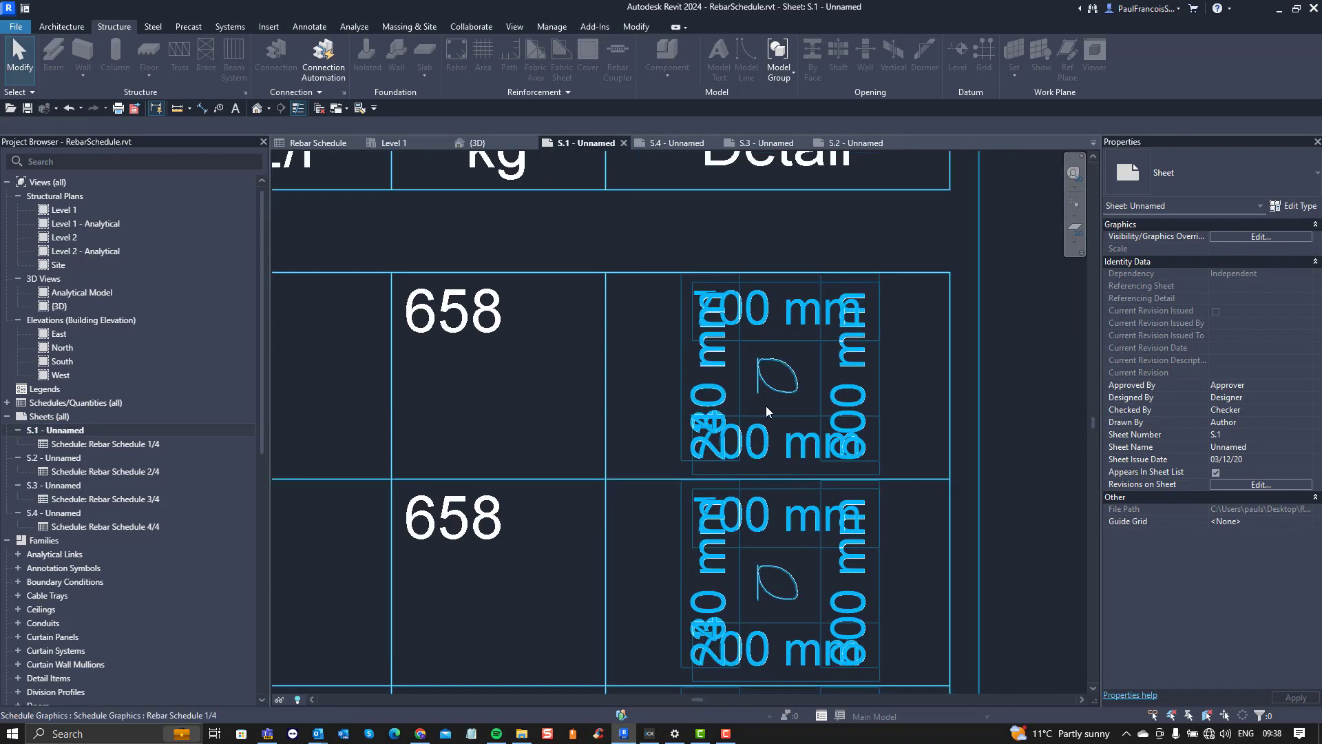
# Step: Set Resize Rows to All for the schedule on sheet S.1, with a row height of 50
pyautogui.click(788, 332)
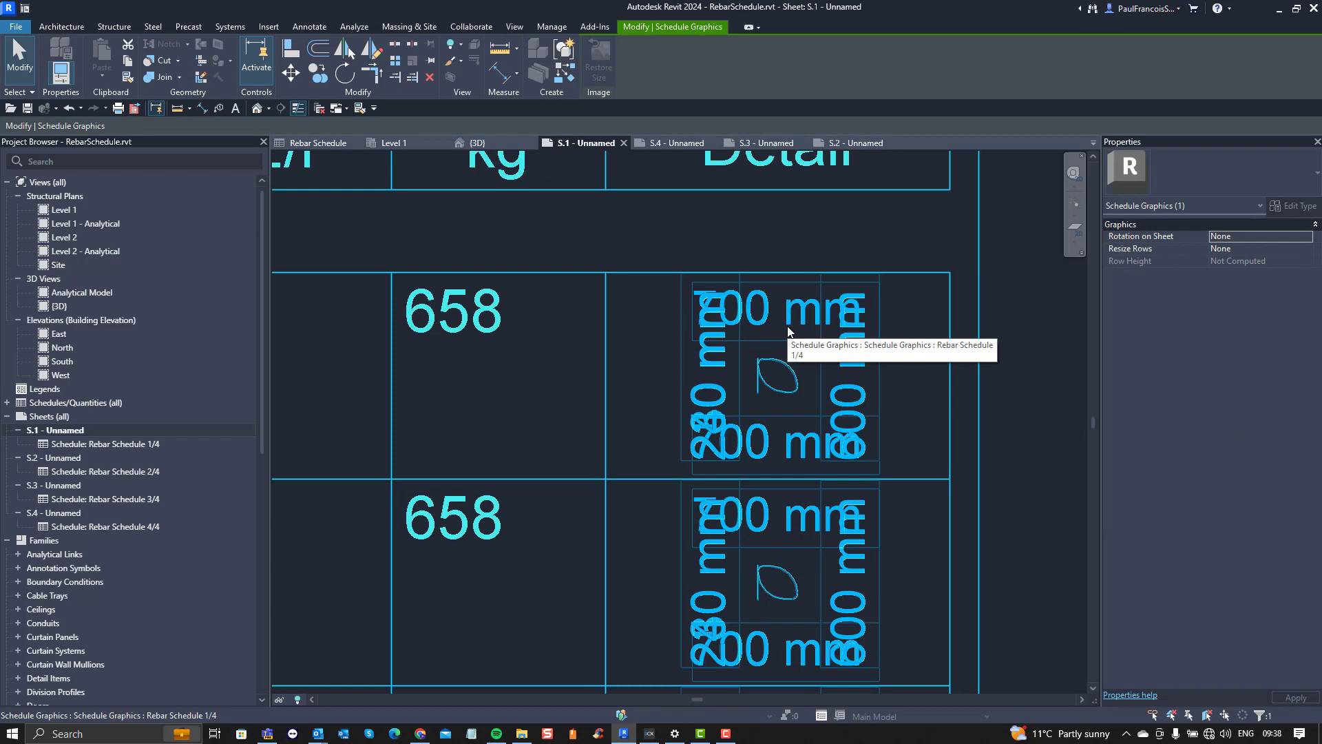
pyautogui.scroll(-5, 788, 332)
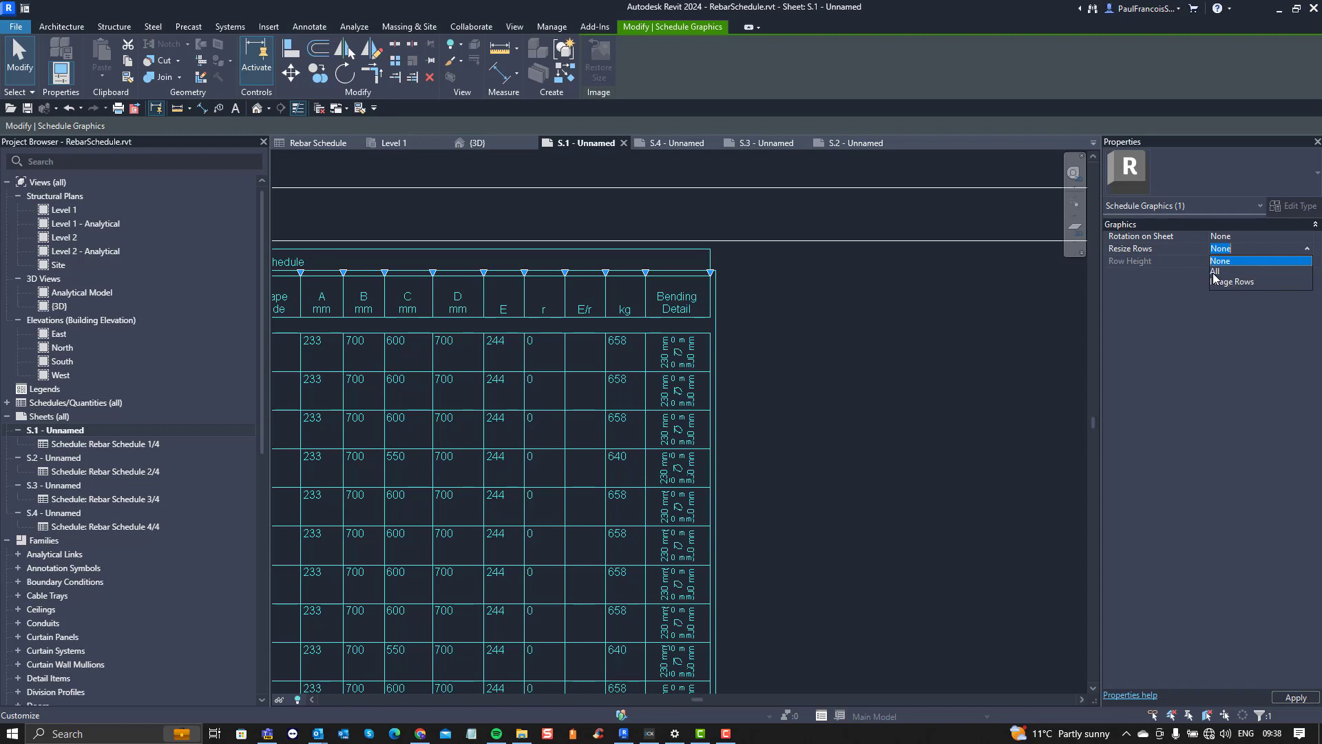
pyautogui.click(1215, 270)
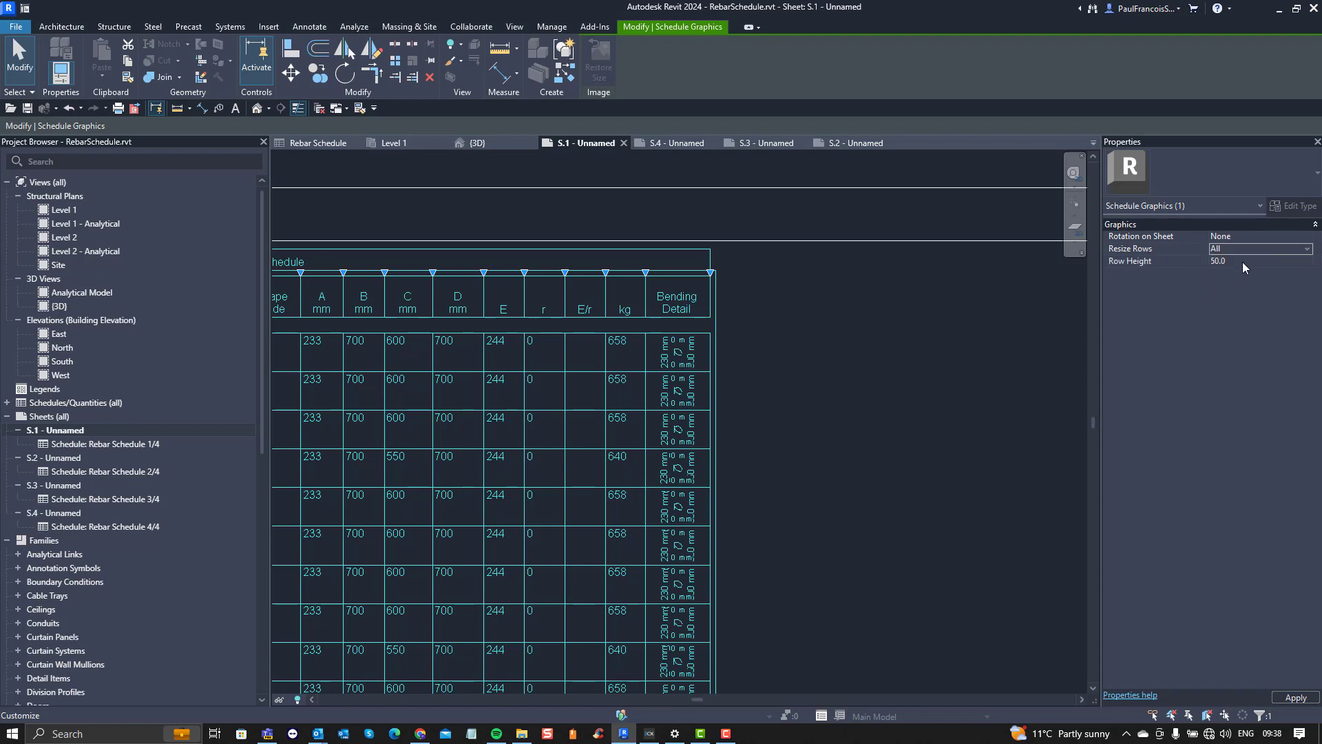
pyautogui.click(1242, 261)
pyautogui.click(882, 387)
pyautogui.scroll(-5, 890, 365)
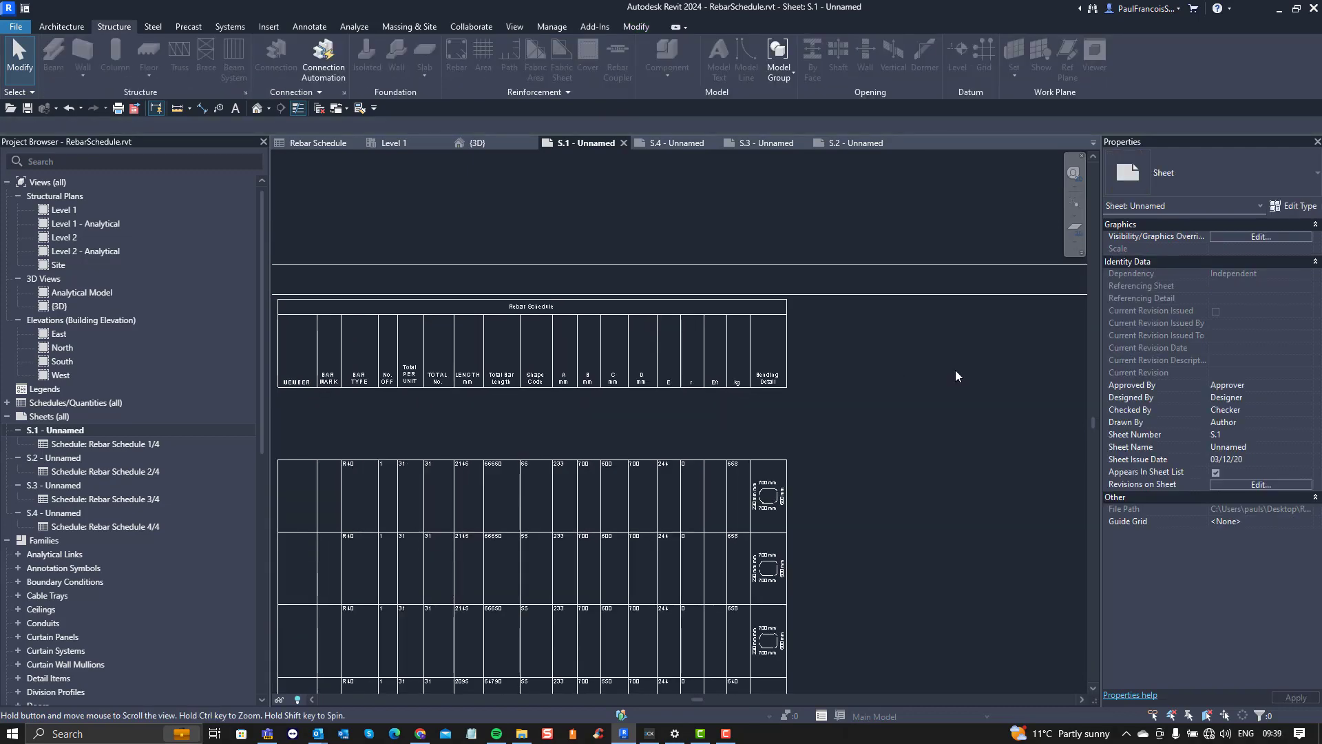
pyautogui.scroll(6, 832, 282)
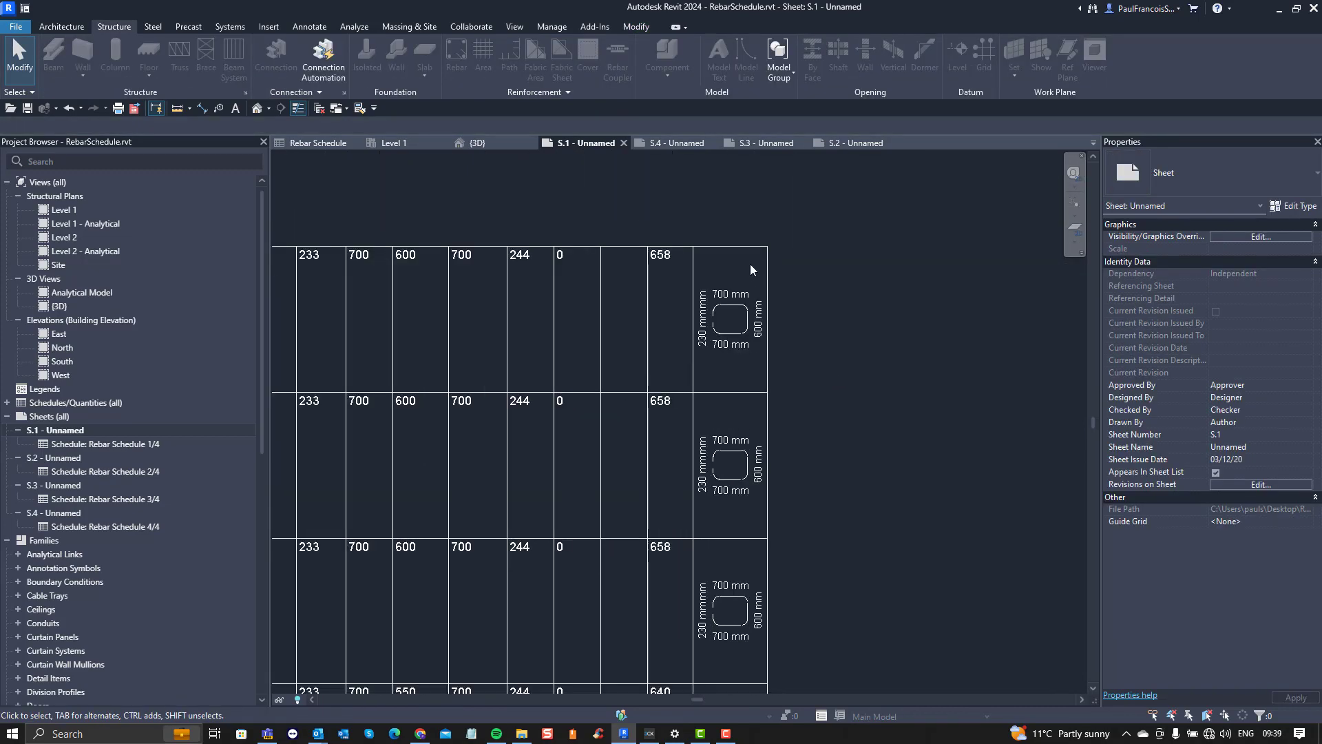
pyautogui.scroll(-5, 773, 295)
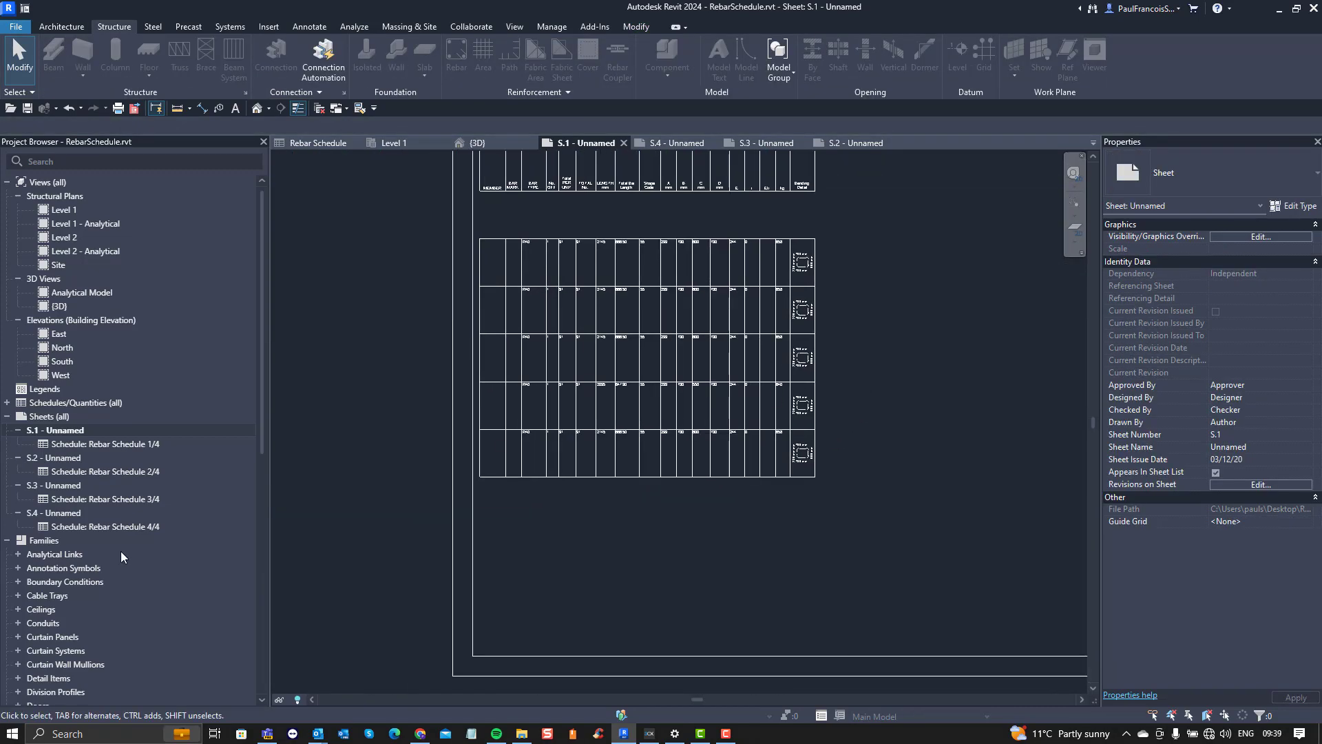
# Step: Stretch the schedule segment on sheet S.1 down to eight rows, ending just above the title block's lower inner border
pyautogui.scroll(-2, 369, 427)
pyautogui.moveTo(457, 523); pyautogui.dragTo(509, 591, button='middle')
pyautogui.scroll(1, 510, 591)
pyautogui.click(603, 518)
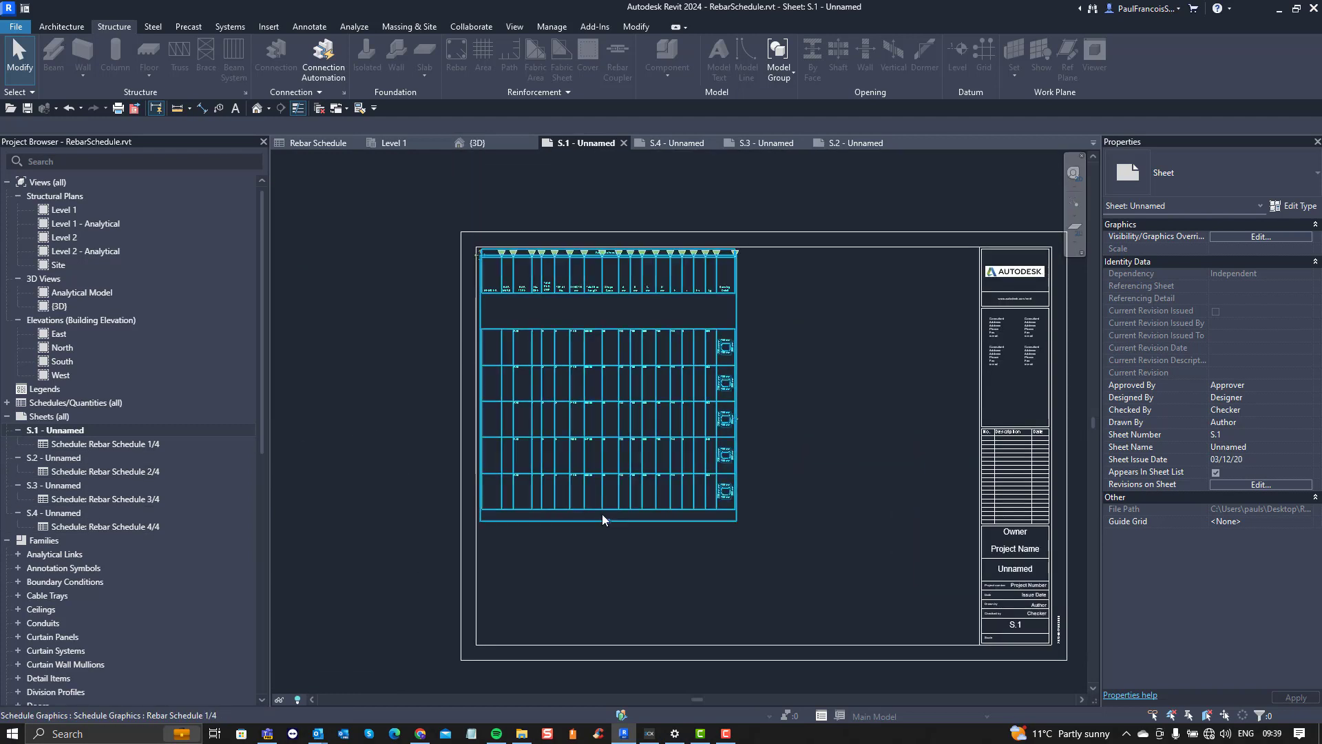
pyautogui.moveTo(606, 523); pyautogui.dragTo(604, 637)
pyautogui.click(361, 421)
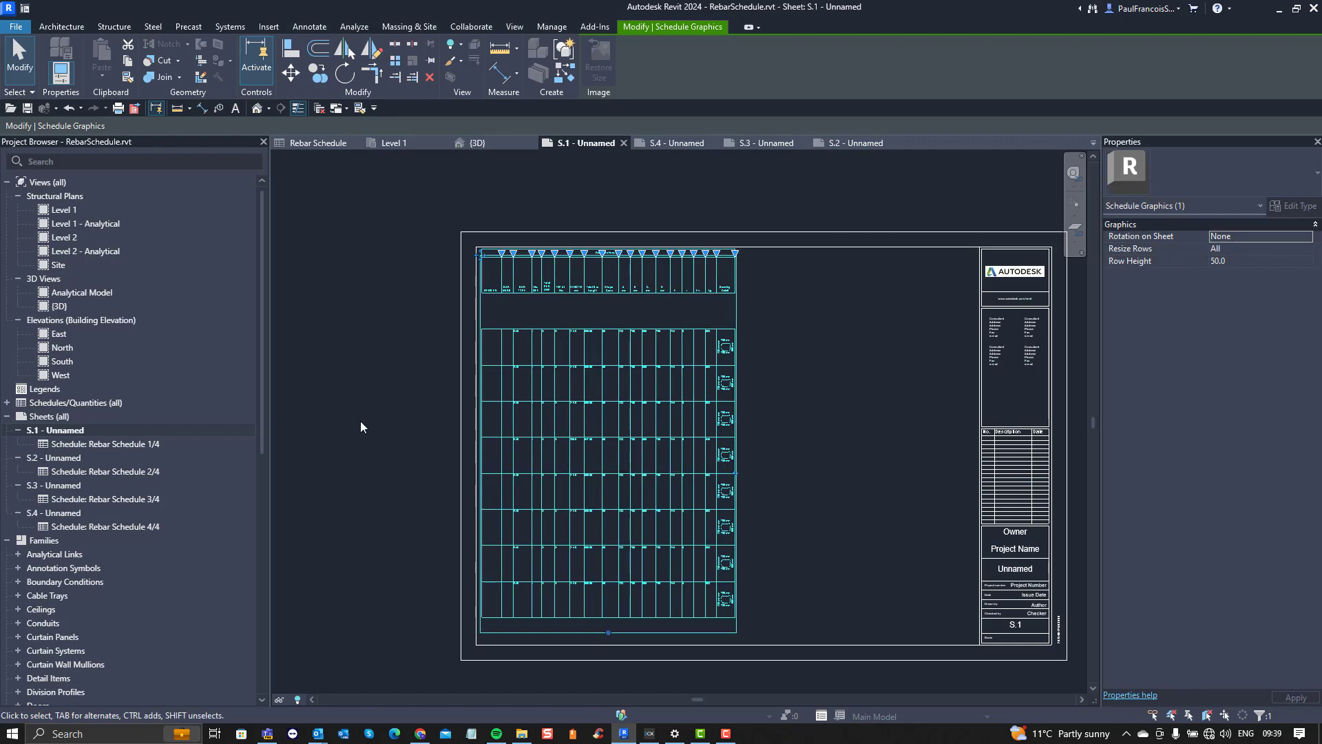
pyautogui.scroll(-2, 387, 417)
pyautogui.scroll(1, 430, 404)
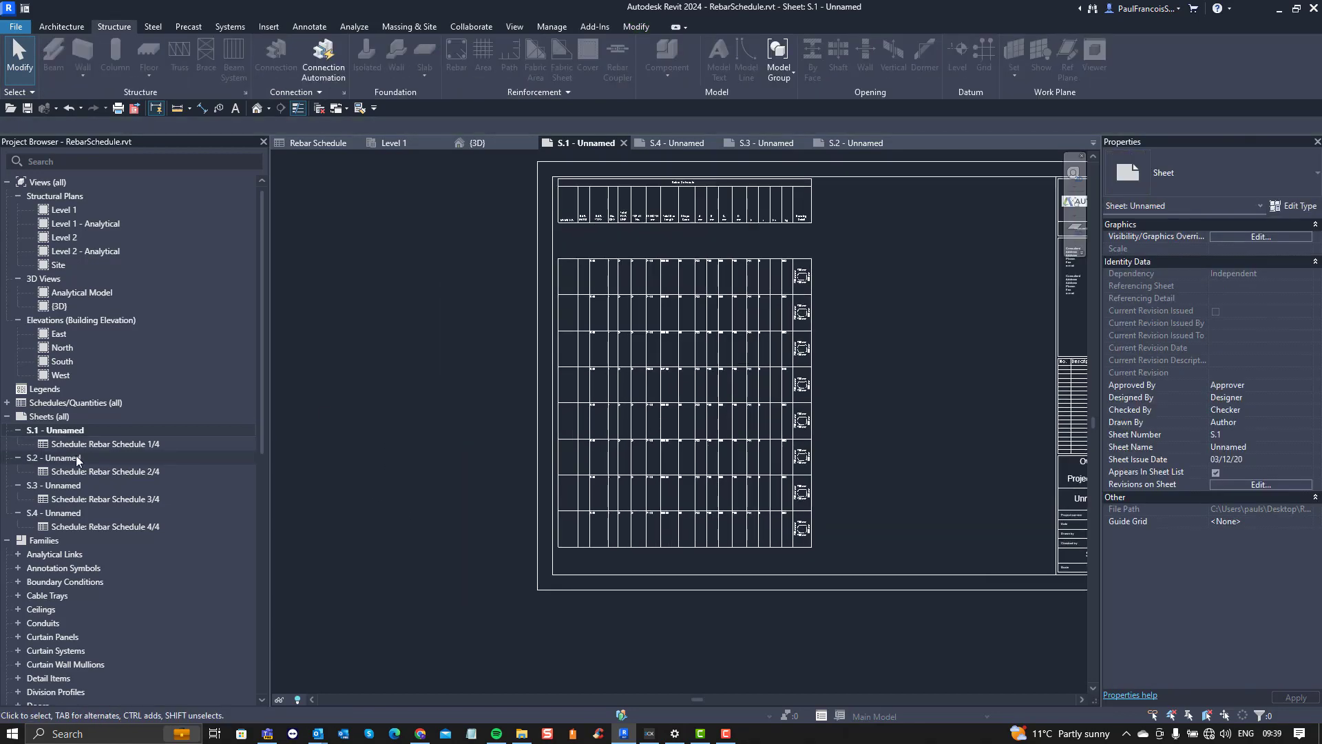
# Step: On sheet S.2, widen the schedule's Bending Detail column to roughly four times its width
pyautogui.doubleClick(77, 459)
pyautogui.scroll(-2, 689, 382)
pyautogui.scroll(1, 630, 388)
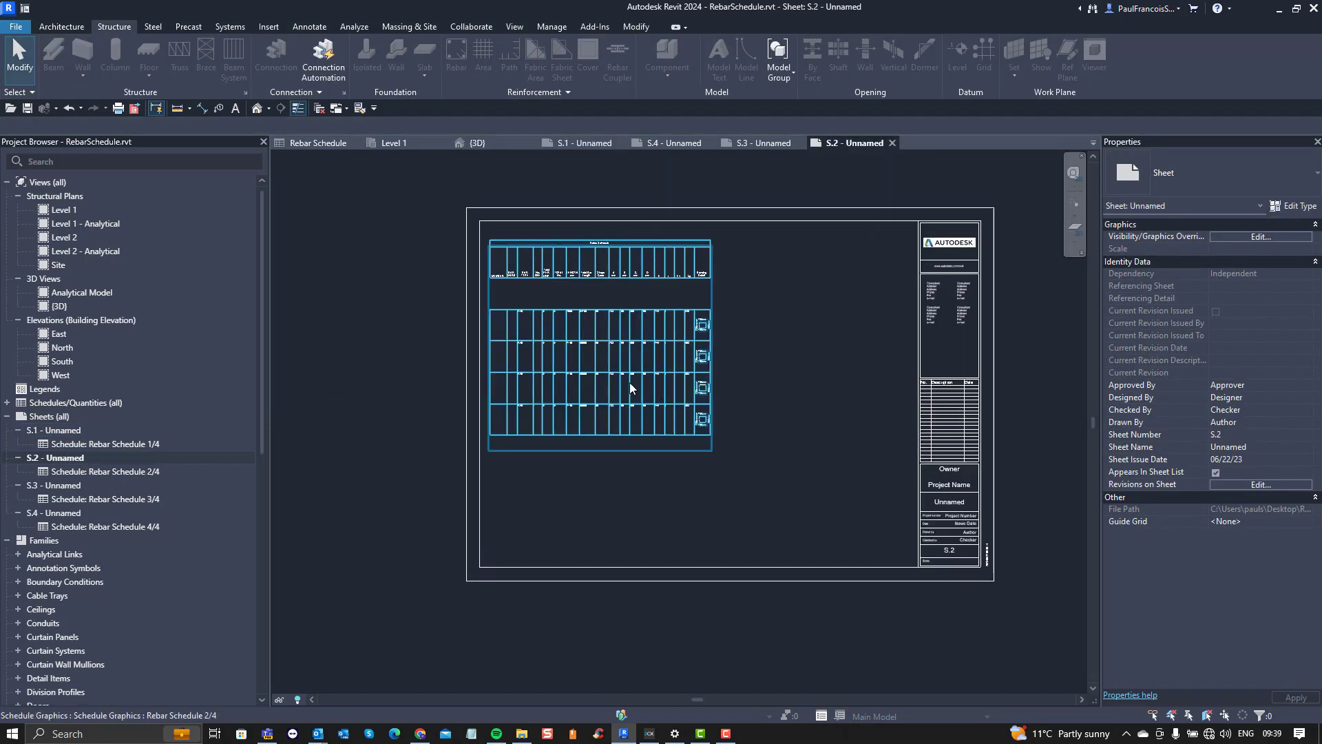
pyautogui.scroll(1, 630, 388)
pyautogui.click(623, 458)
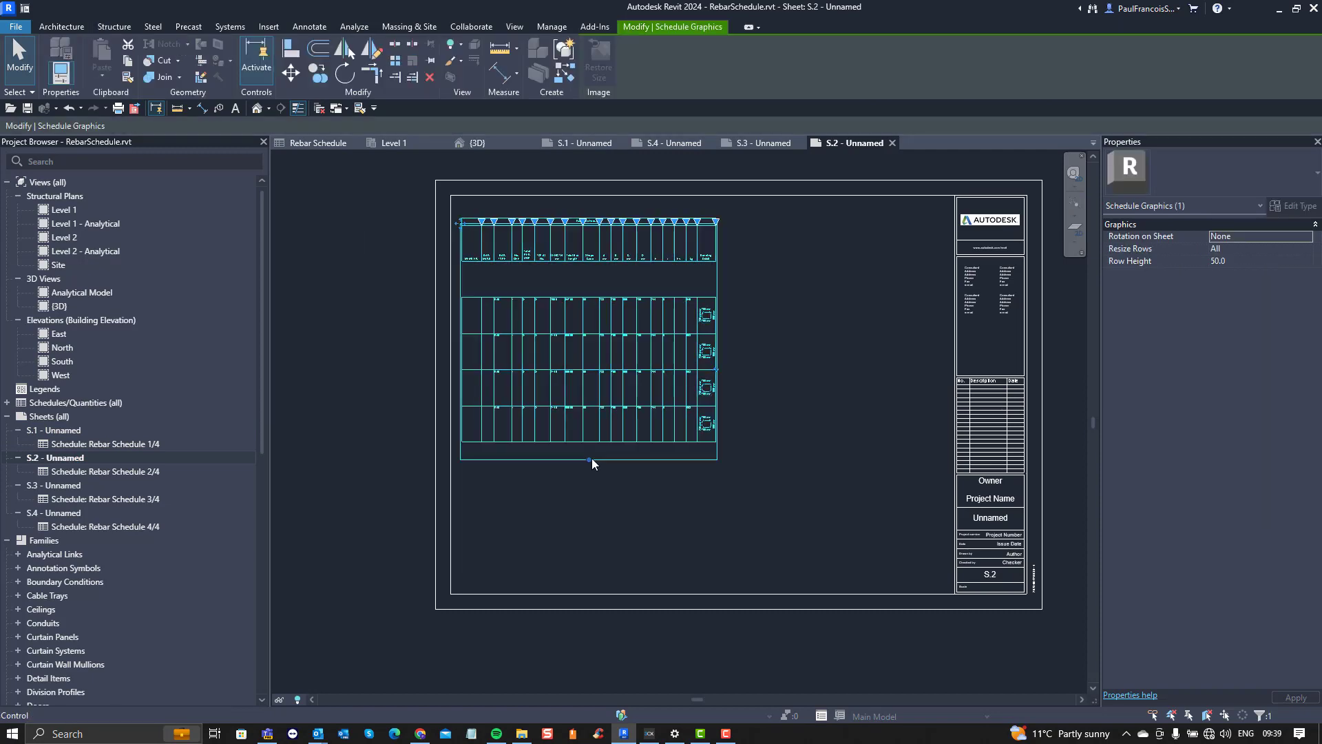
pyautogui.click(763, 324)
pyautogui.scroll(1, 765, 296)
pyautogui.moveTo(727, 337); pyautogui.dragTo(684, 451, button='middle')
pyautogui.scroll(1, 615, 414)
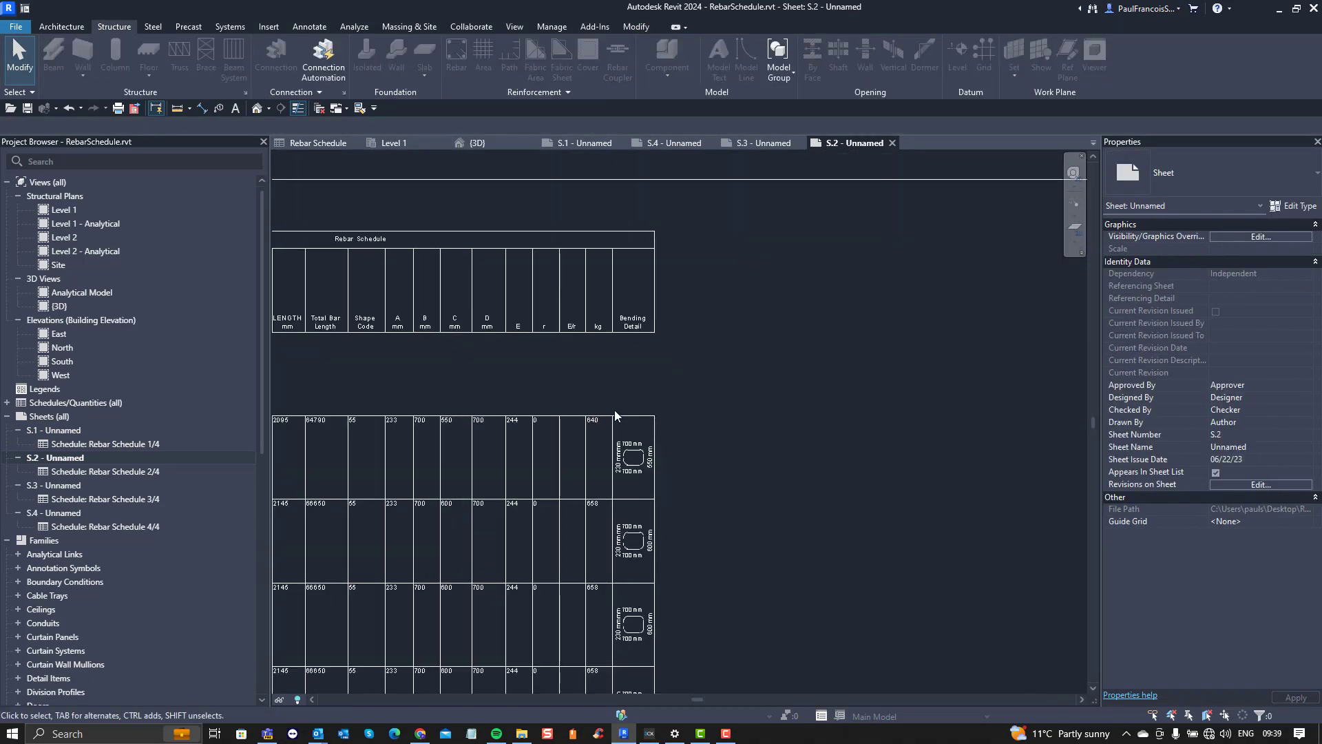
pyautogui.click(616, 416)
pyautogui.moveTo(654, 245); pyautogui.dragTo(734, 245)
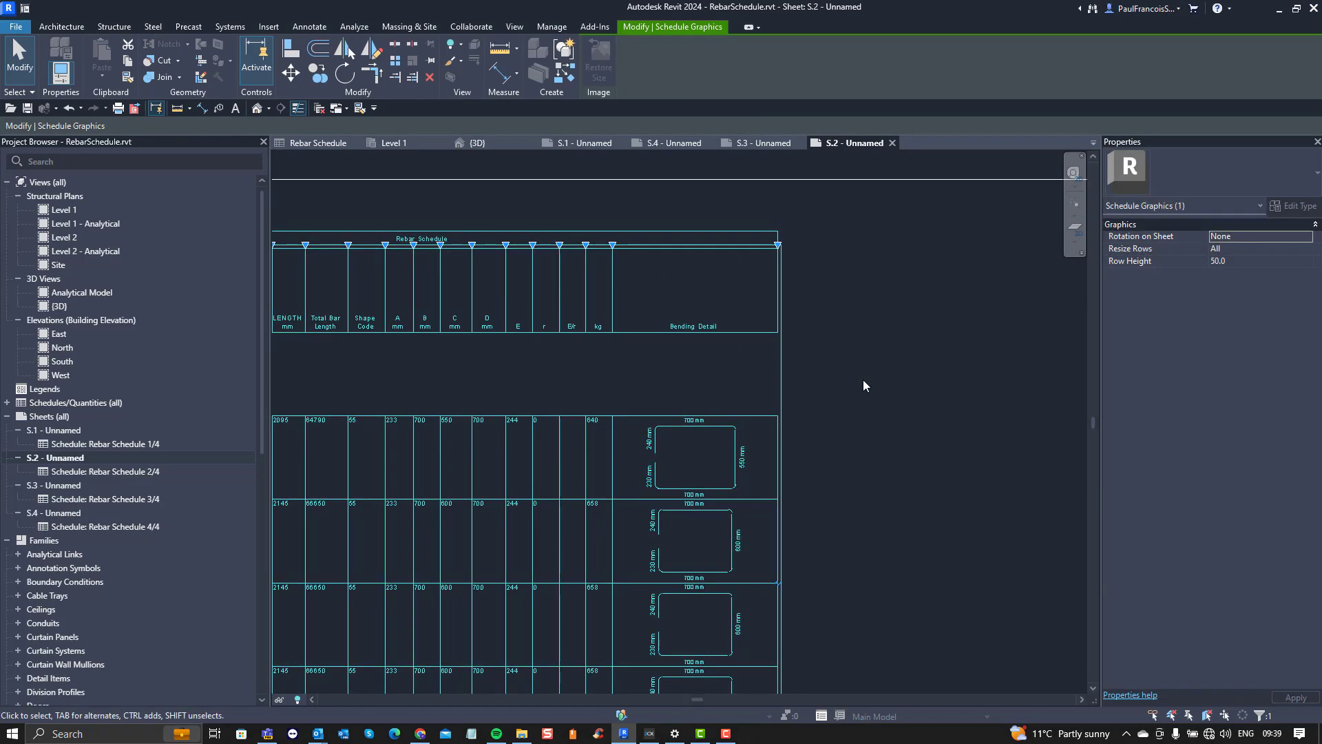
pyautogui.click(863, 379)
pyautogui.scroll(-2, 828, 366)
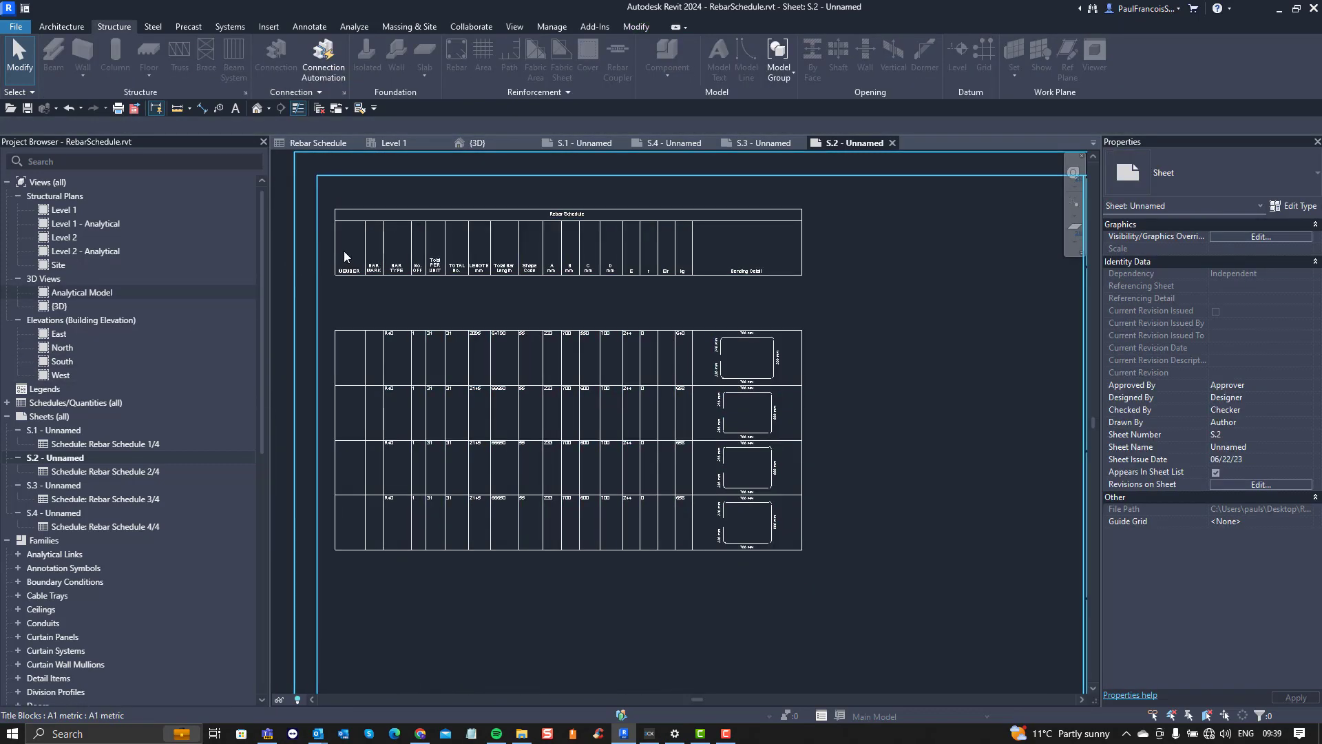
# Step: Check the column width on sheet S.1, and stretch the schedule segment on sheet S.3 downward until it holds seven rows
pyautogui.doubleClick(71, 433)
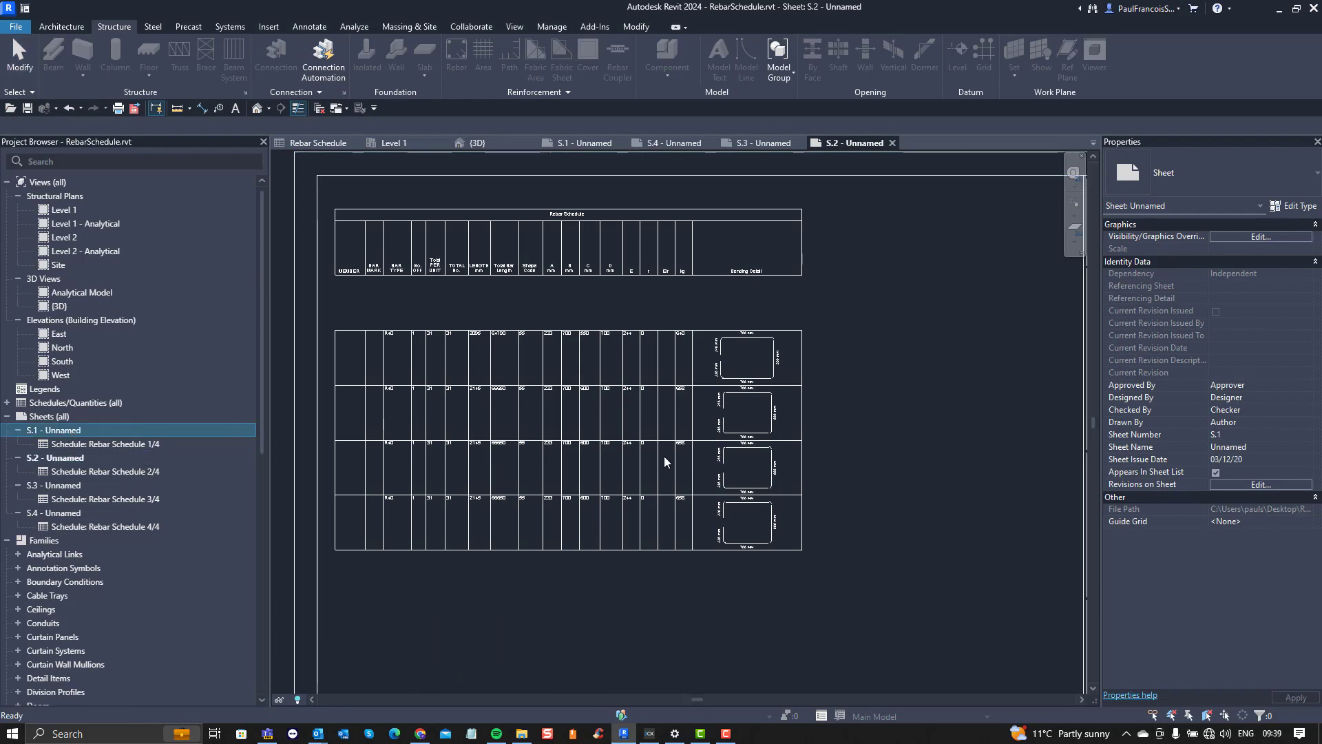
pyautogui.doubleClick(69, 486)
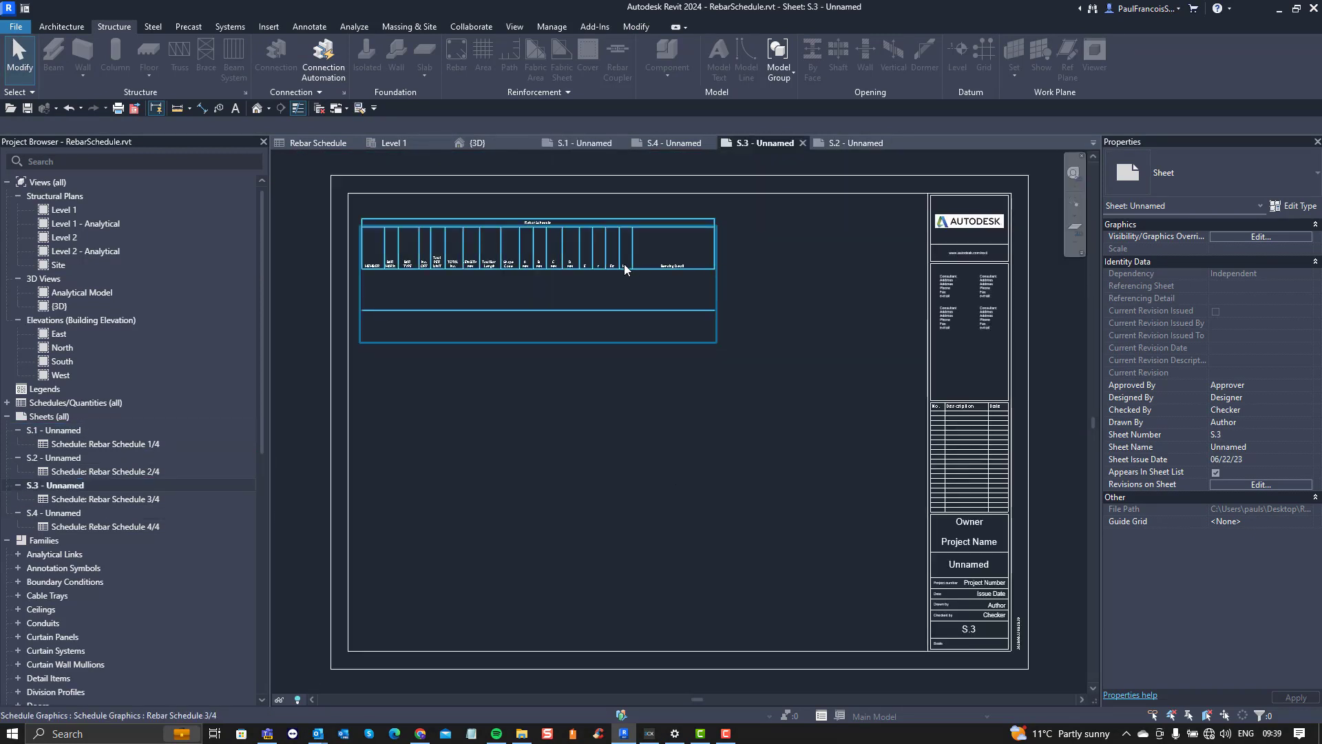
pyautogui.click(580, 260)
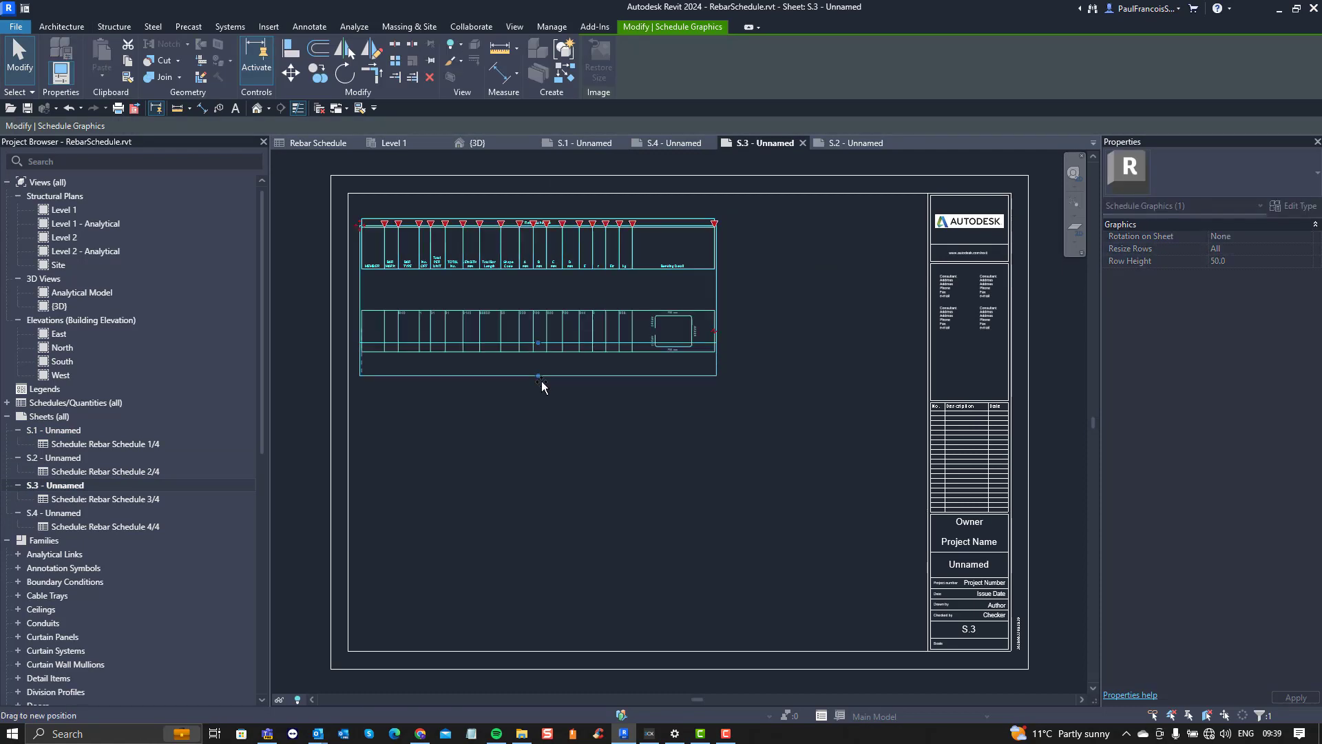
pyautogui.moveTo(538, 357); pyautogui.dragTo(529, 619)
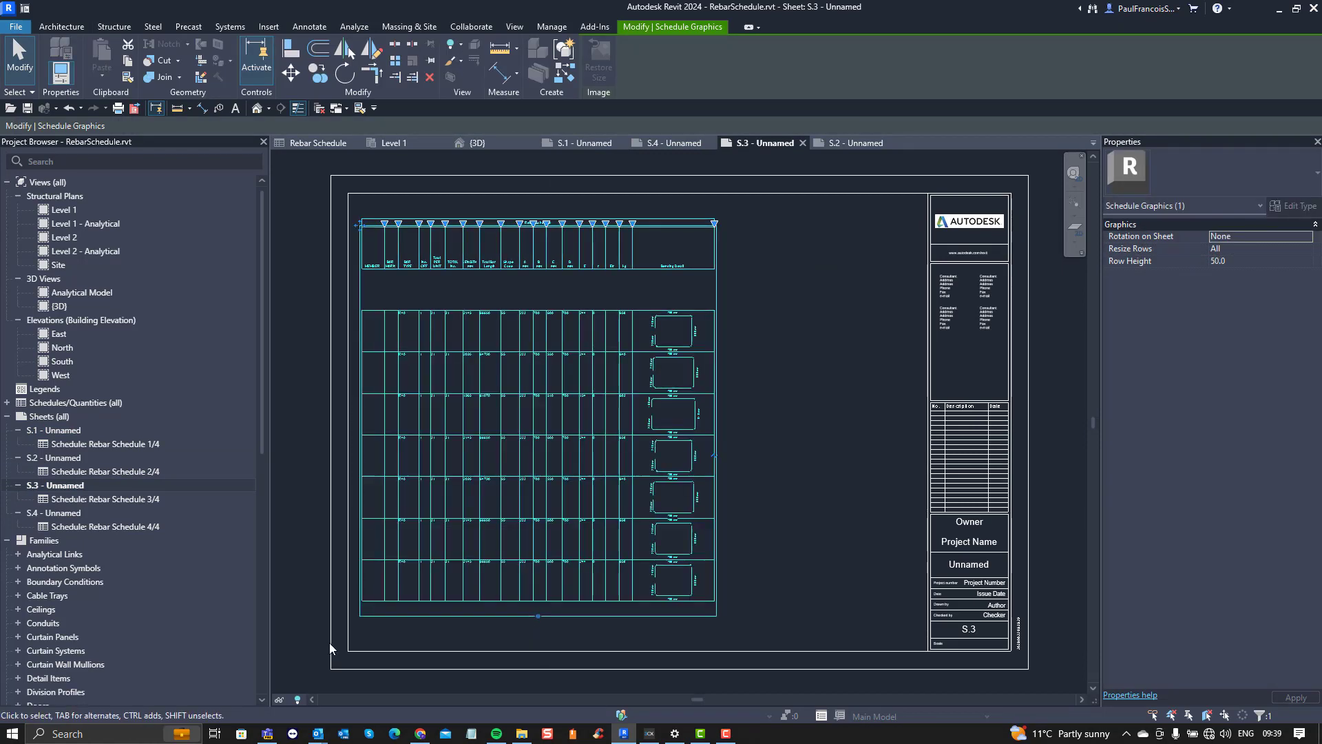
# Step: Open sheet S.4 and check how its schedule segment fits within the title block border
pyautogui.doubleClick(72, 514)
pyautogui.click(641, 376)
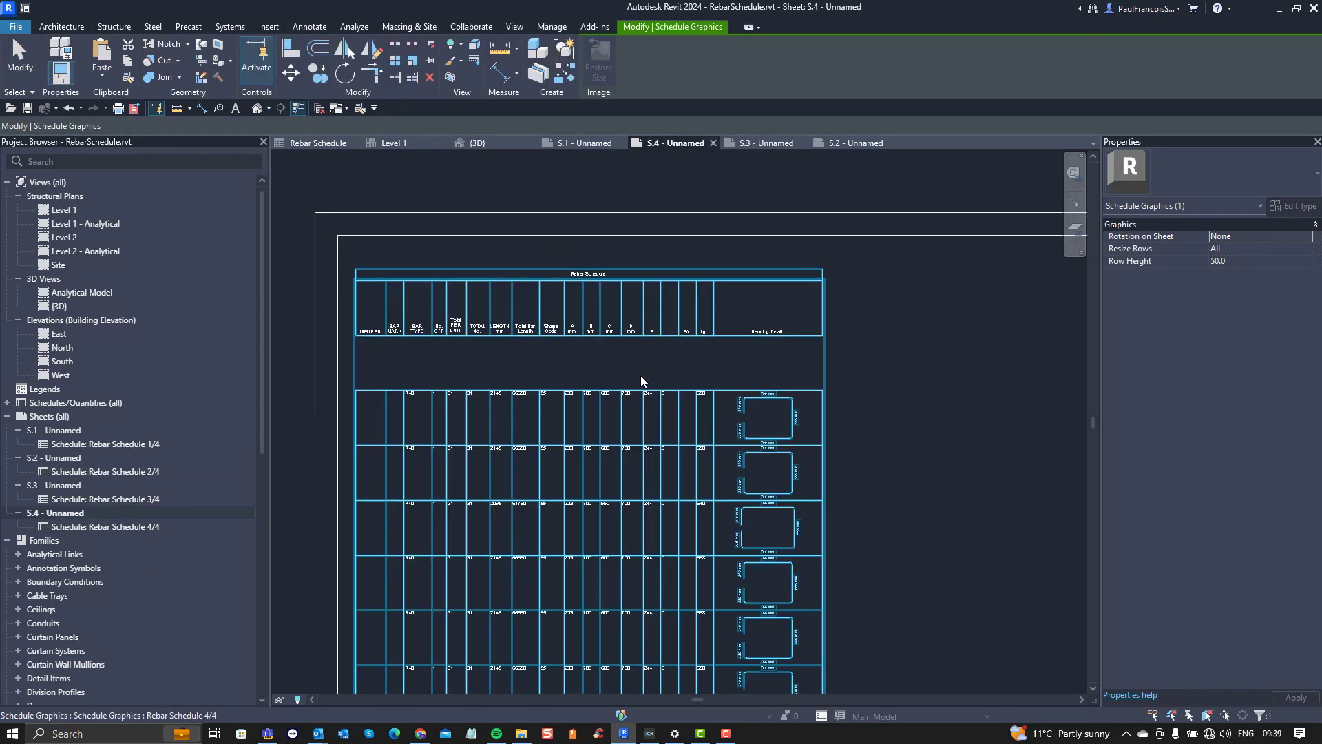
pyautogui.scroll(-5, 640, 333)
pyautogui.scroll(5, 651, 327)
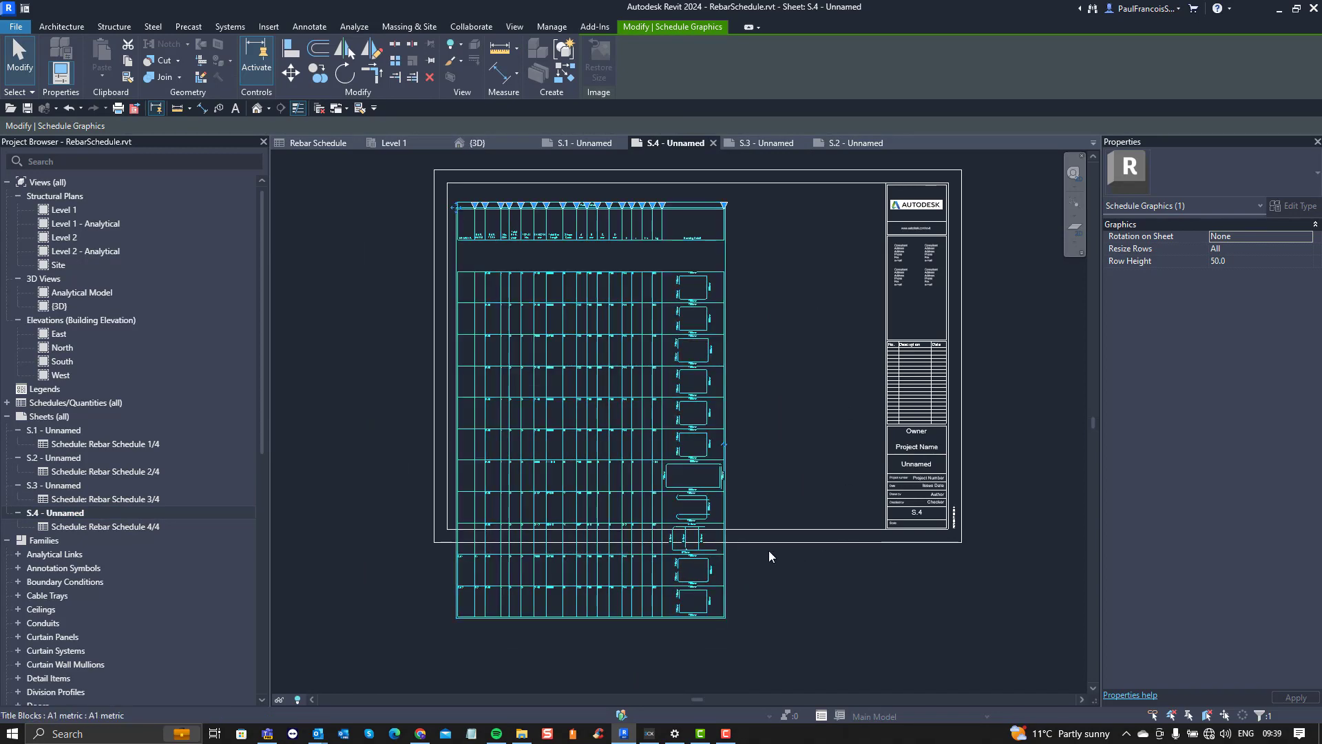
pyautogui.click(792, 561)
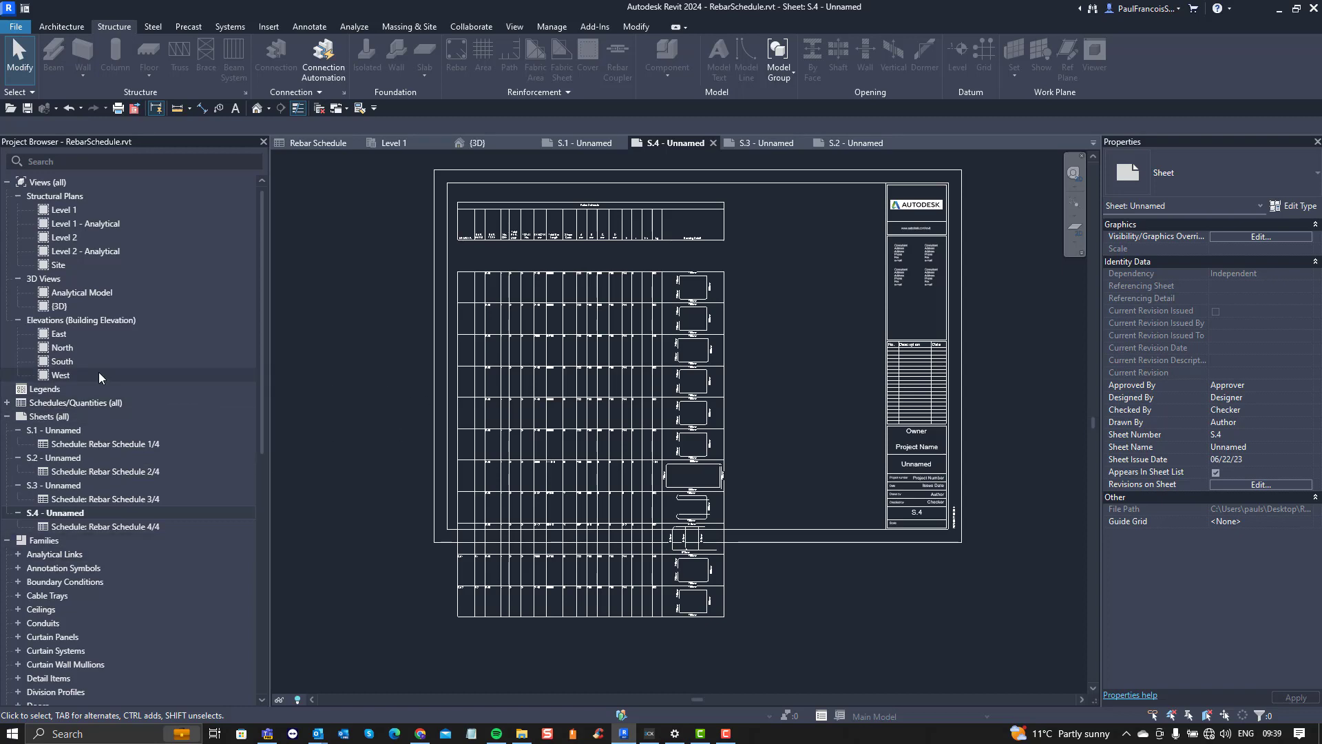
# Step: Open sheet S.1 and examine the bending detail shapes and dimensions up close, and the schedule's overall fit within the title block
pyautogui.doubleClick(67, 431)
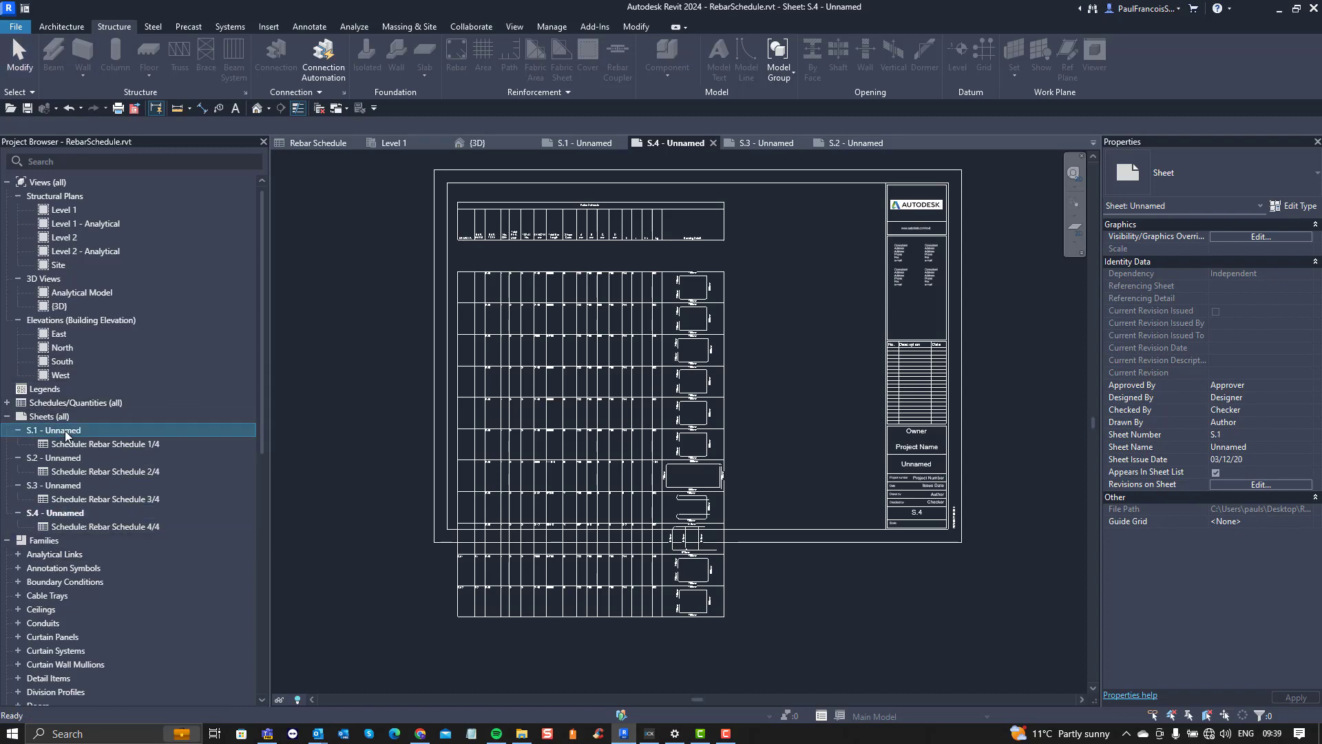
pyautogui.scroll(8, 706, 439)
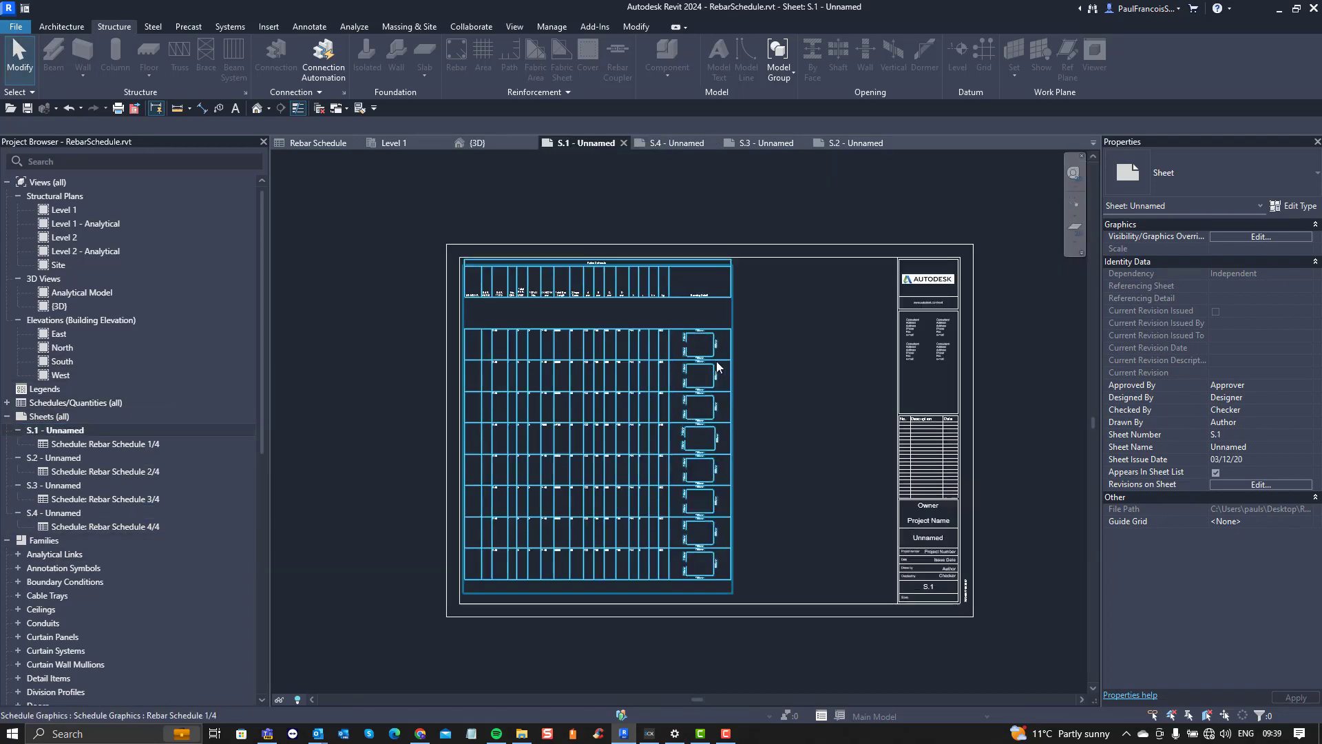
pyautogui.scroll(4, 587, 357)
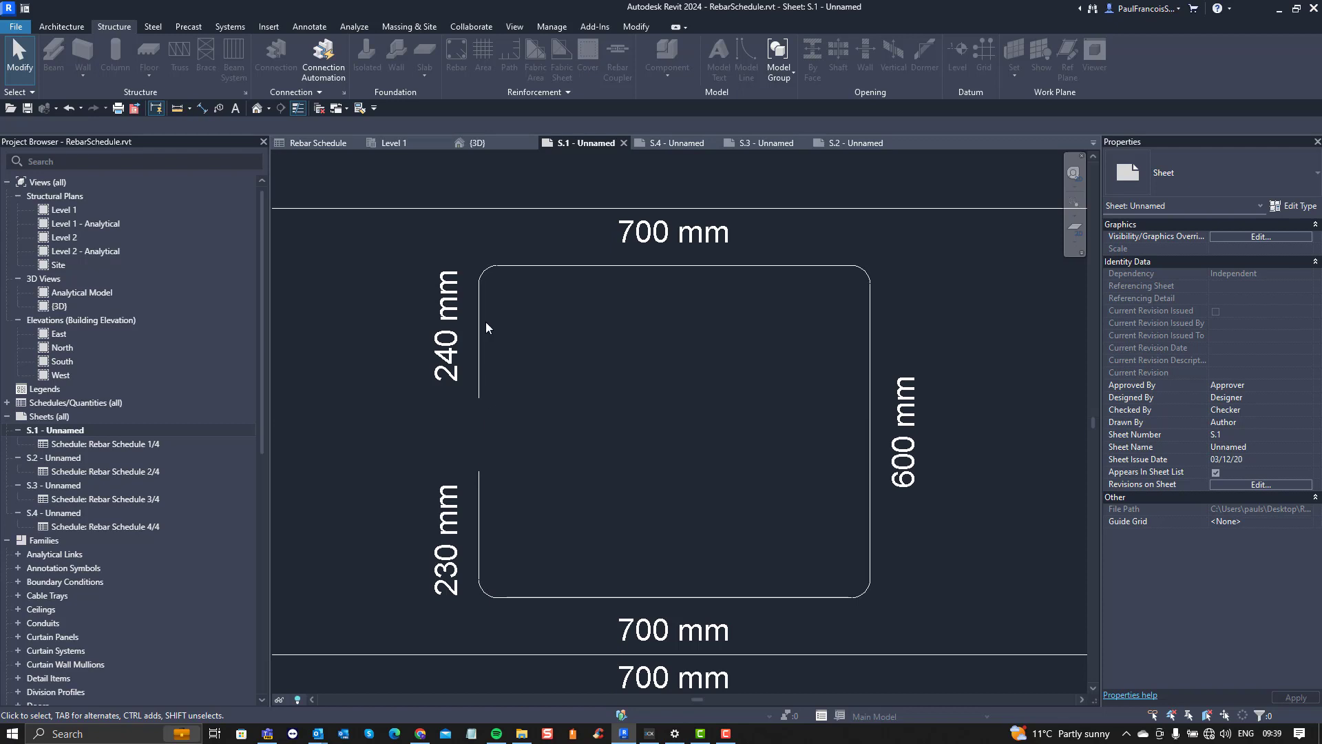
pyautogui.scroll(-4, 579, 317)
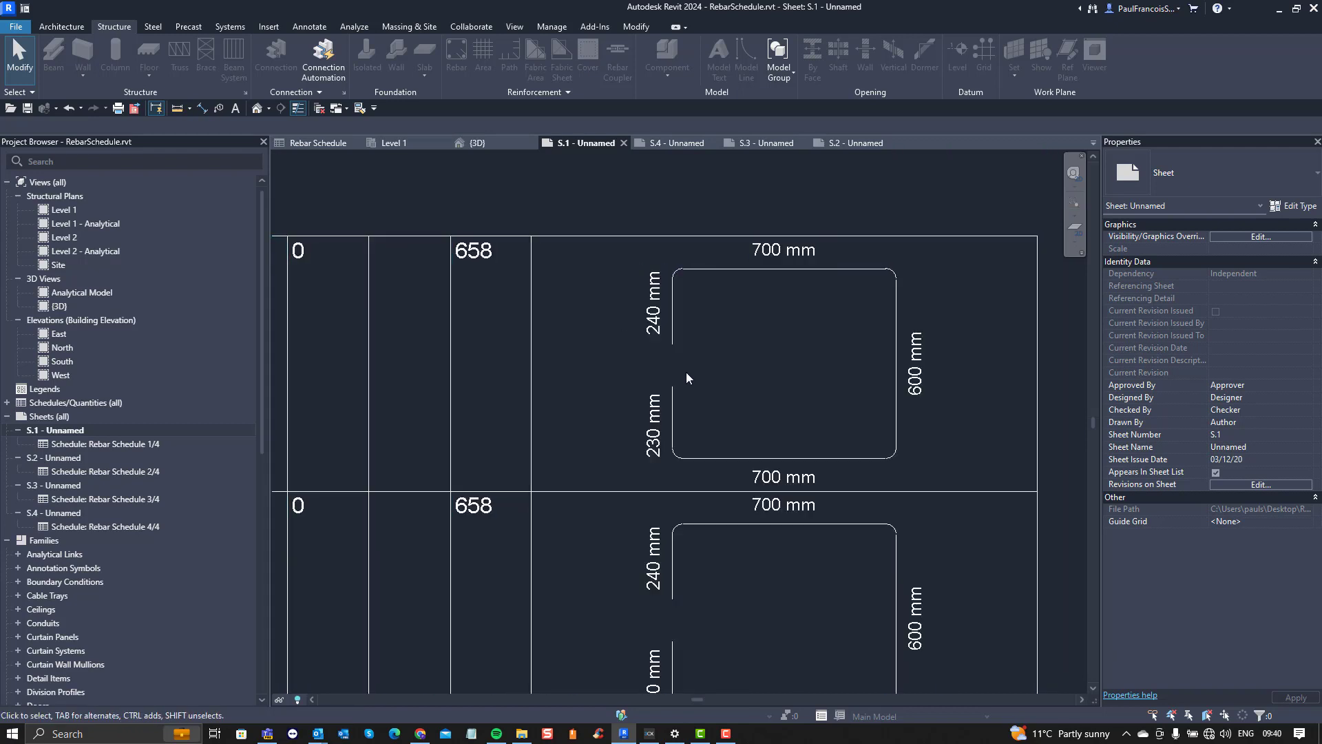
pyautogui.scroll(-4, 686, 378)
pyautogui.moveTo(496, 396); pyautogui.dragTo(626, 425, button='middle')
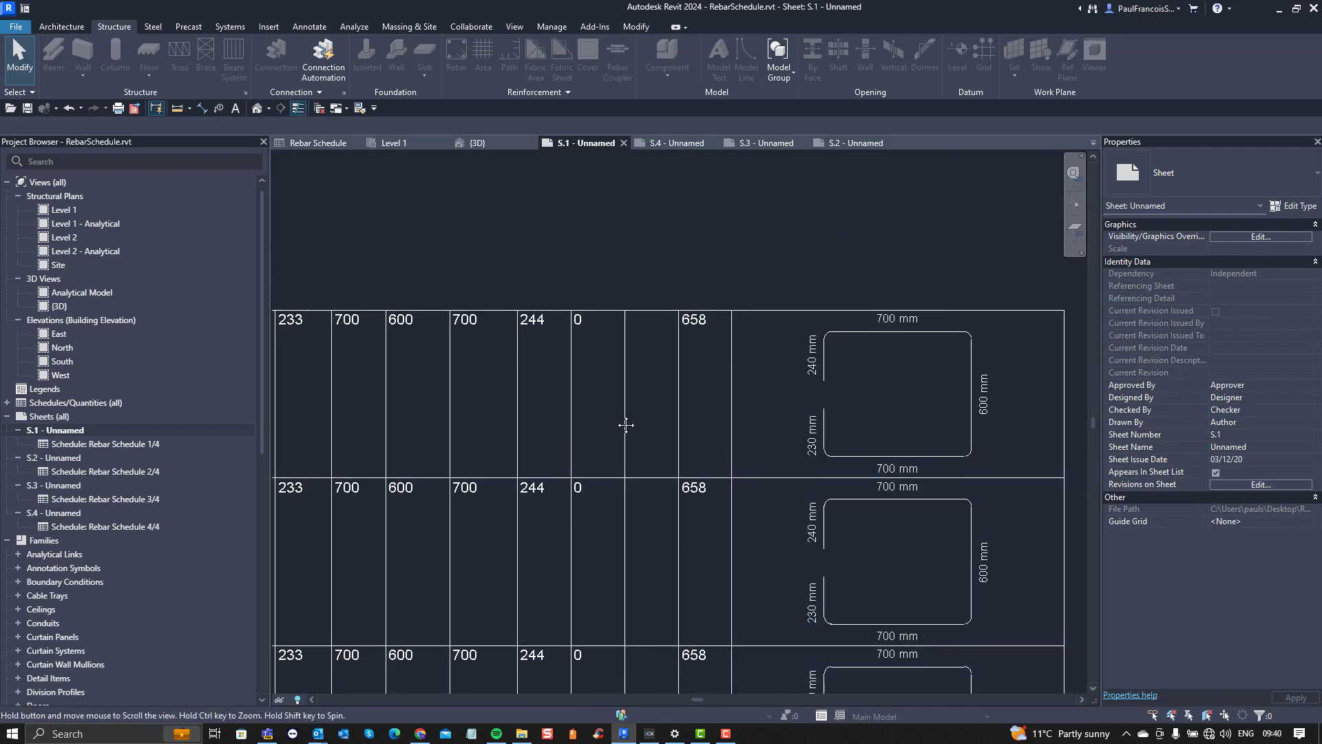
pyautogui.scroll(-6, 620, 414)
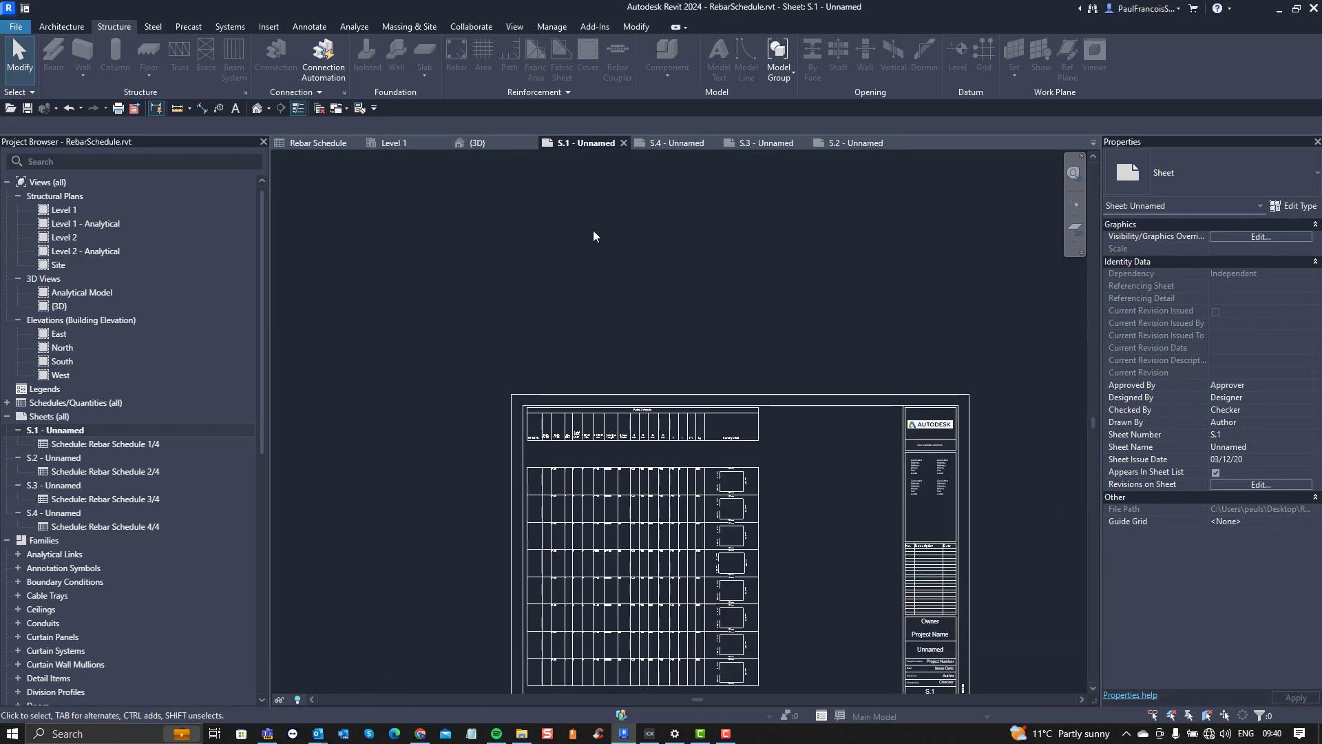
pyautogui.scroll(2, 507, 284)
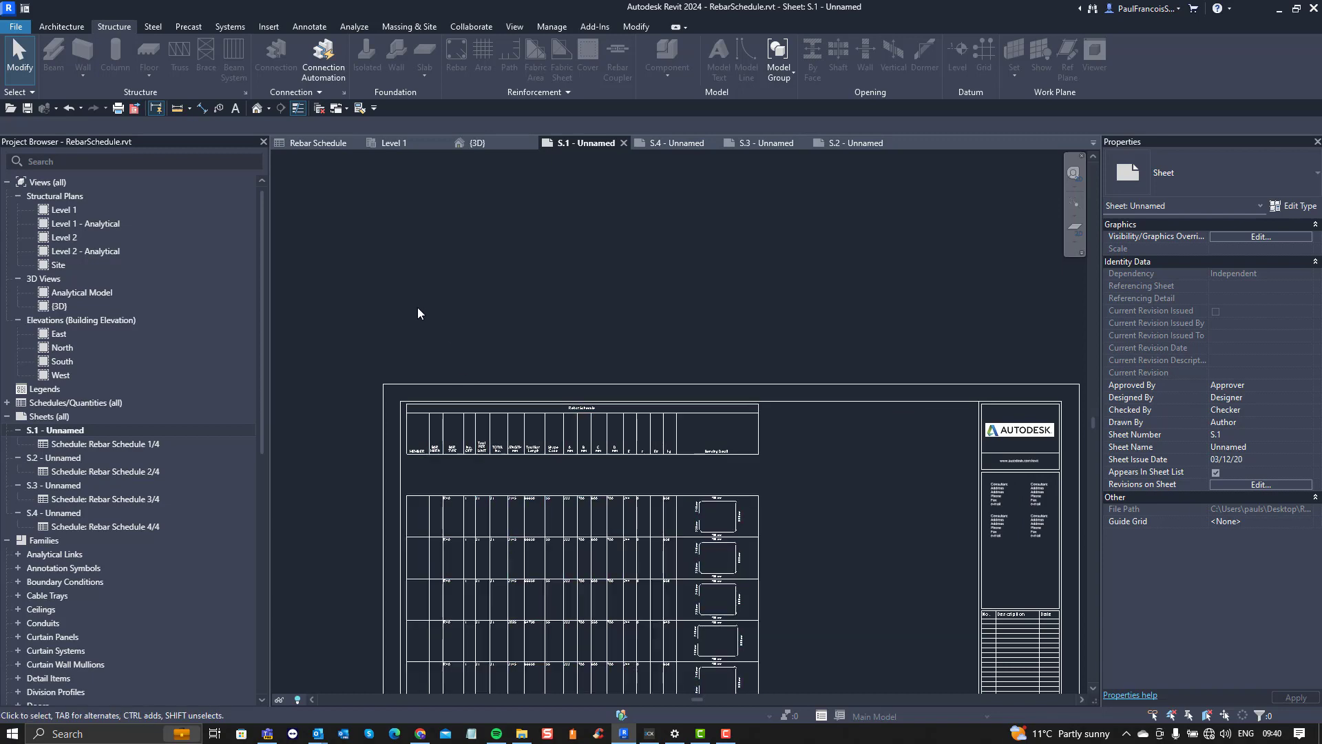
pyautogui.scroll(-2, 436, 274)
pyautogui.moveTo(486, 457); pyautogui.dragTo(472, 361, button='middle')
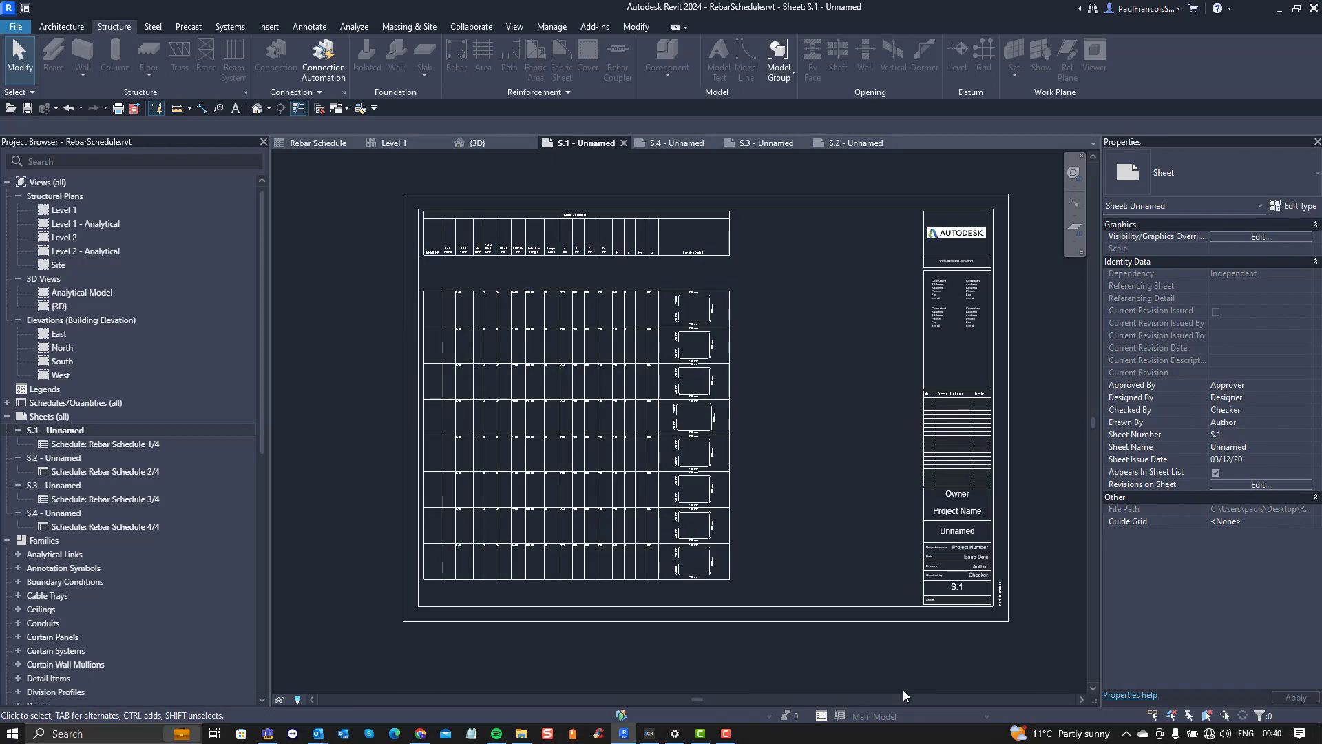
pyautogui.moveTo(862, 667); pyautogui.dragTo(792, 667, button='middle')
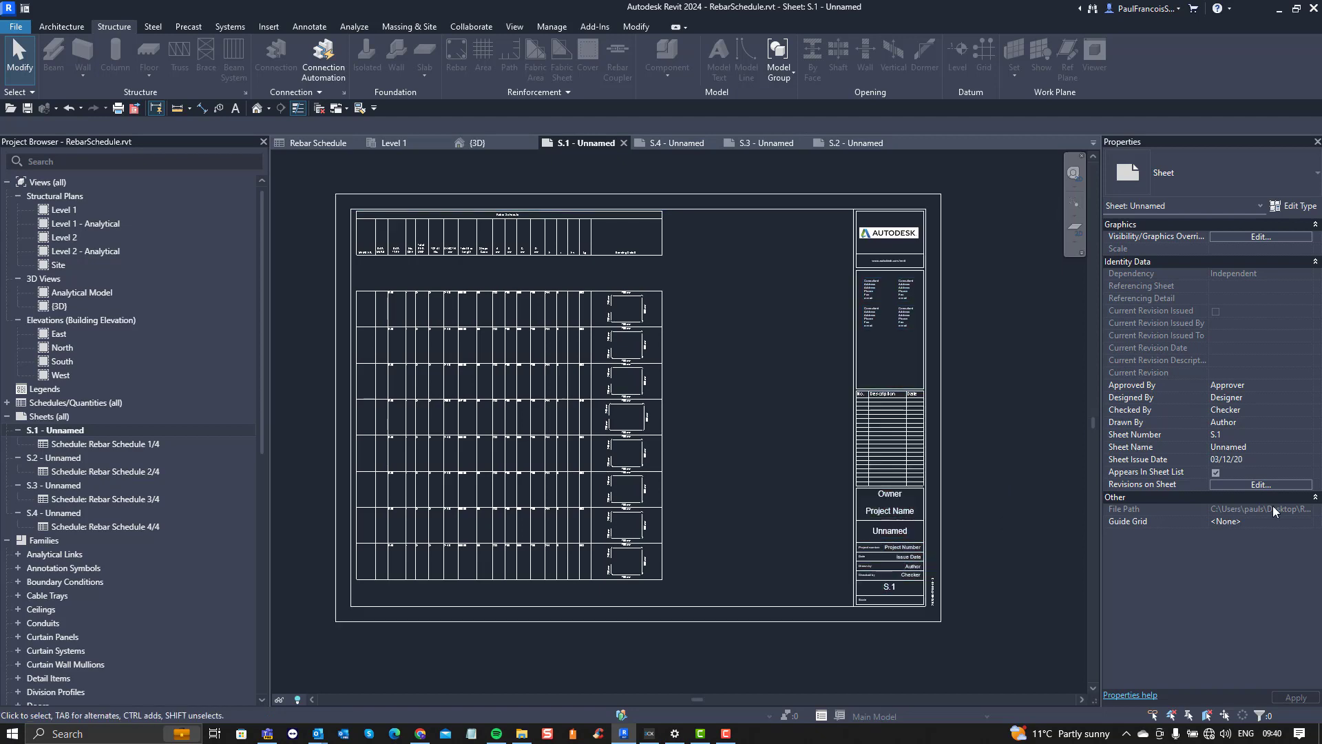